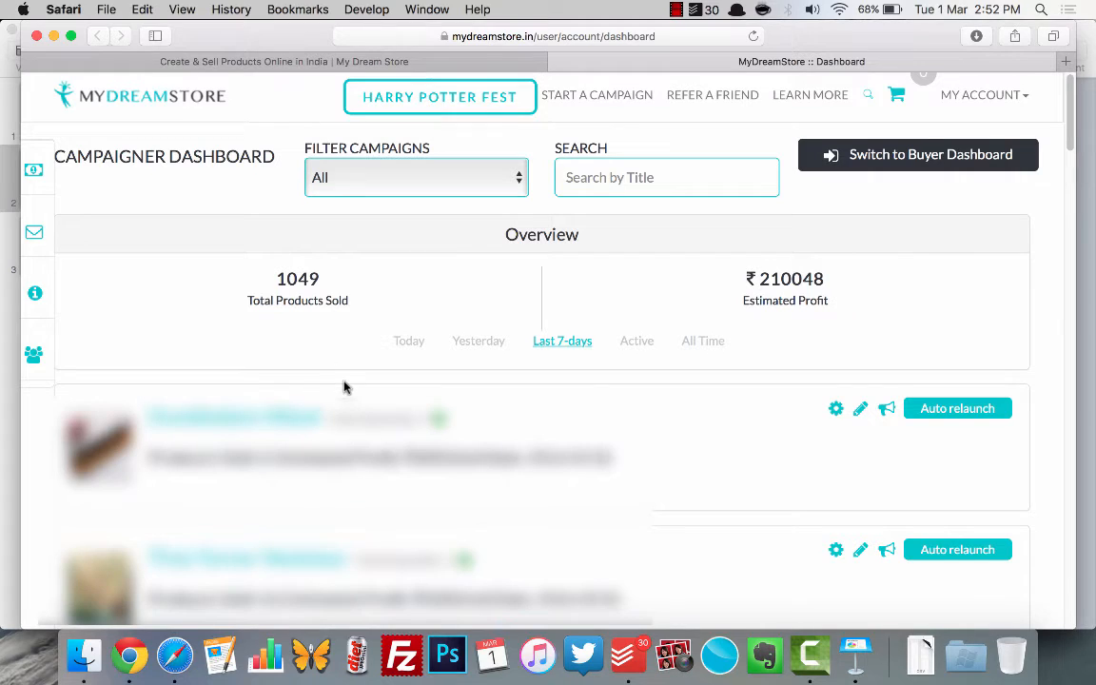
Step: Show today's figures in the campaigner dashboard overview, and switch to Keynote to view the Things Needed slide
click(416, 341)
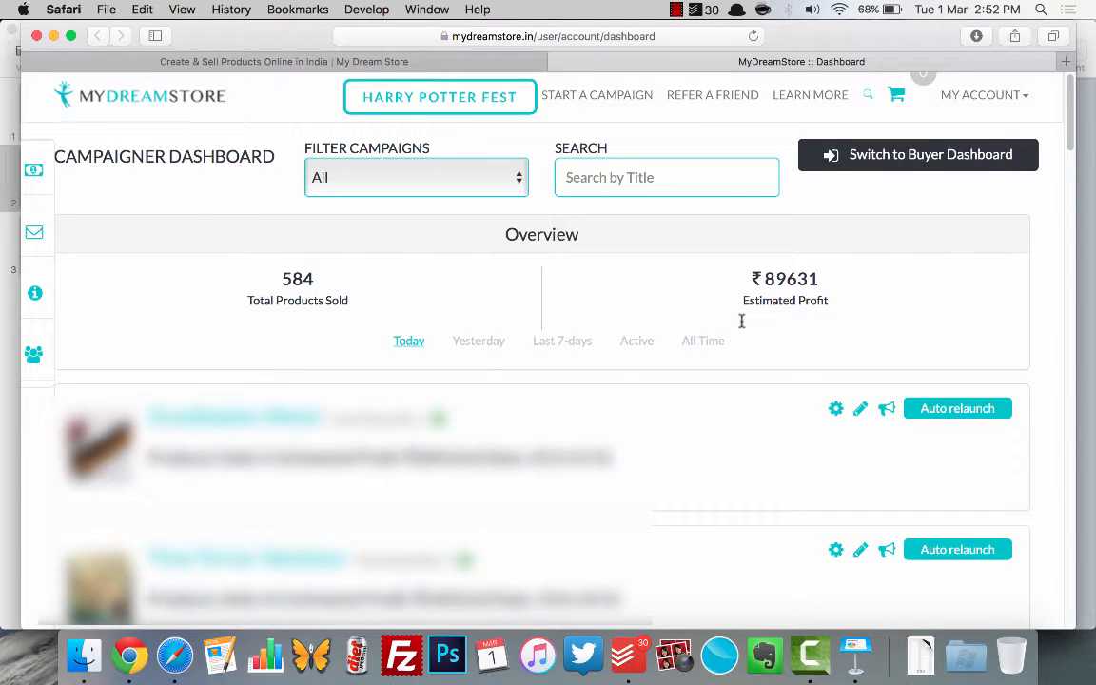
click(852, 654)
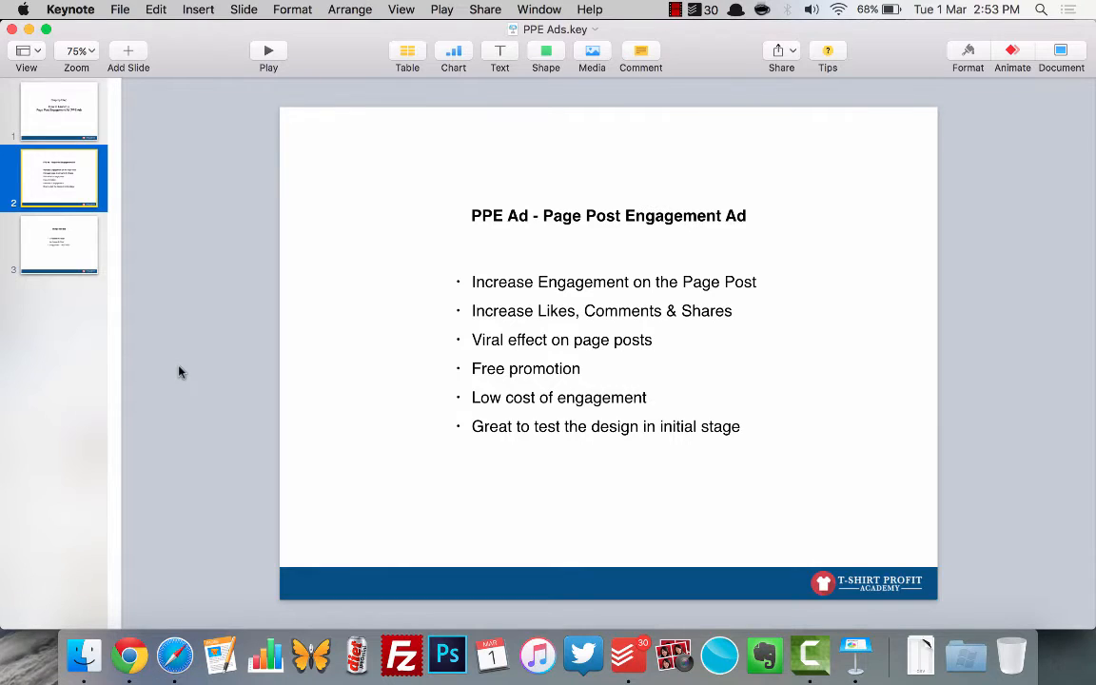
click(81, 242)
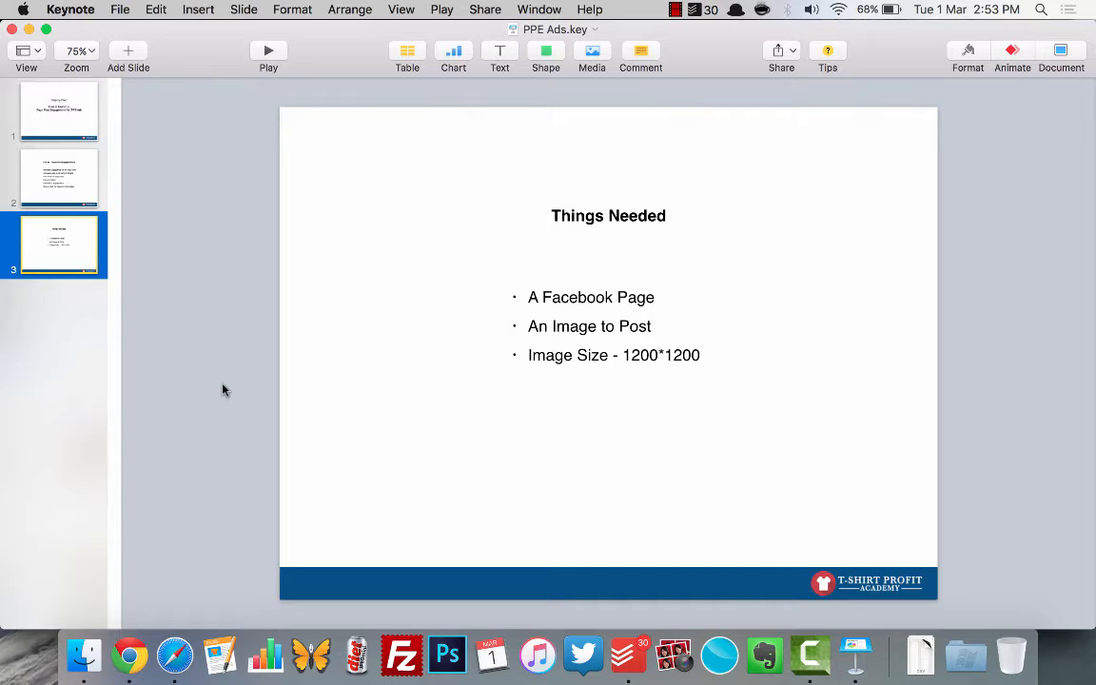
Step: Switch to Chrome and look over the header and timeline of the Chess Fans India Facebook page
click(138, 655)
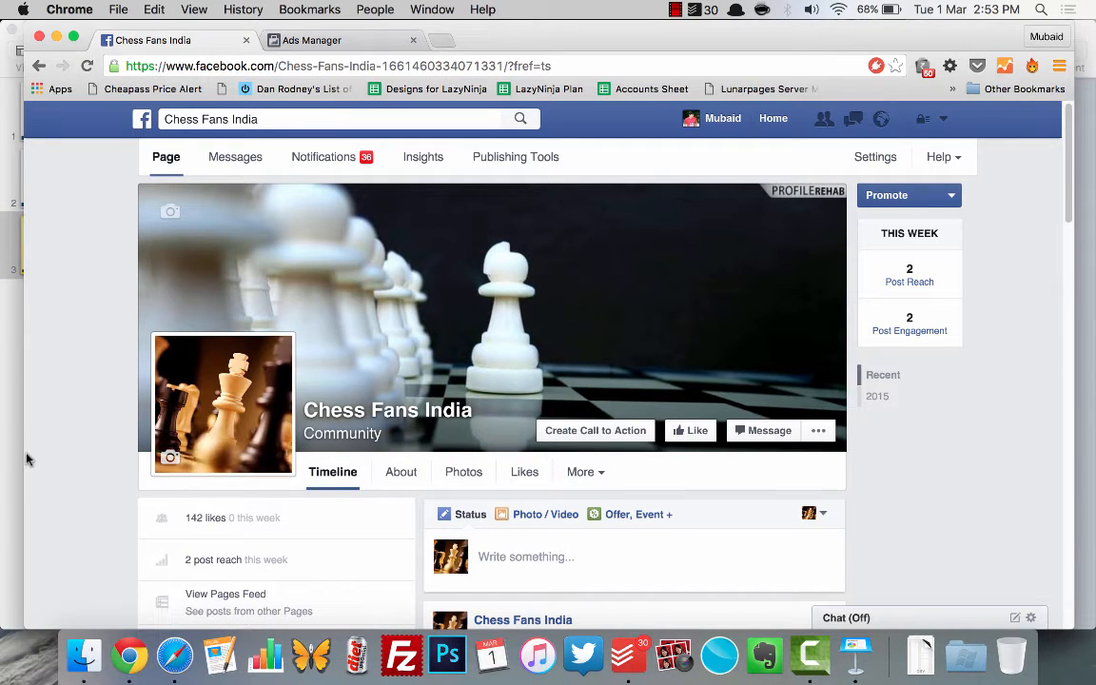
scroll(41, 467, down, 1)
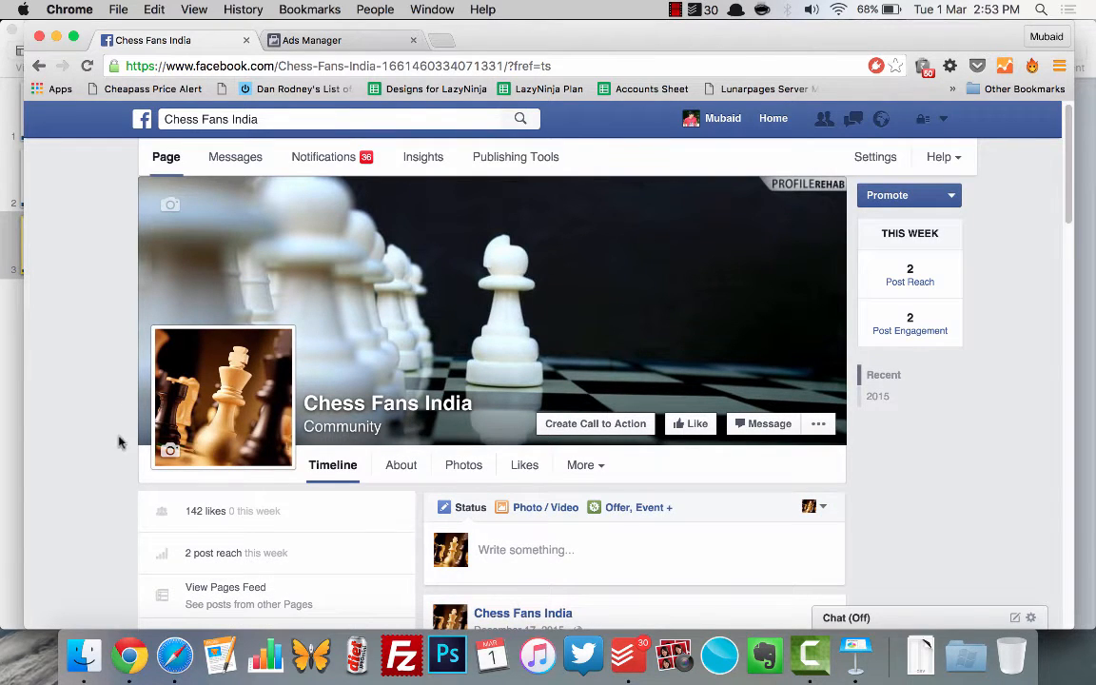
scroll(113, 463, down, 2)
scroll(113, 464, up, 2)
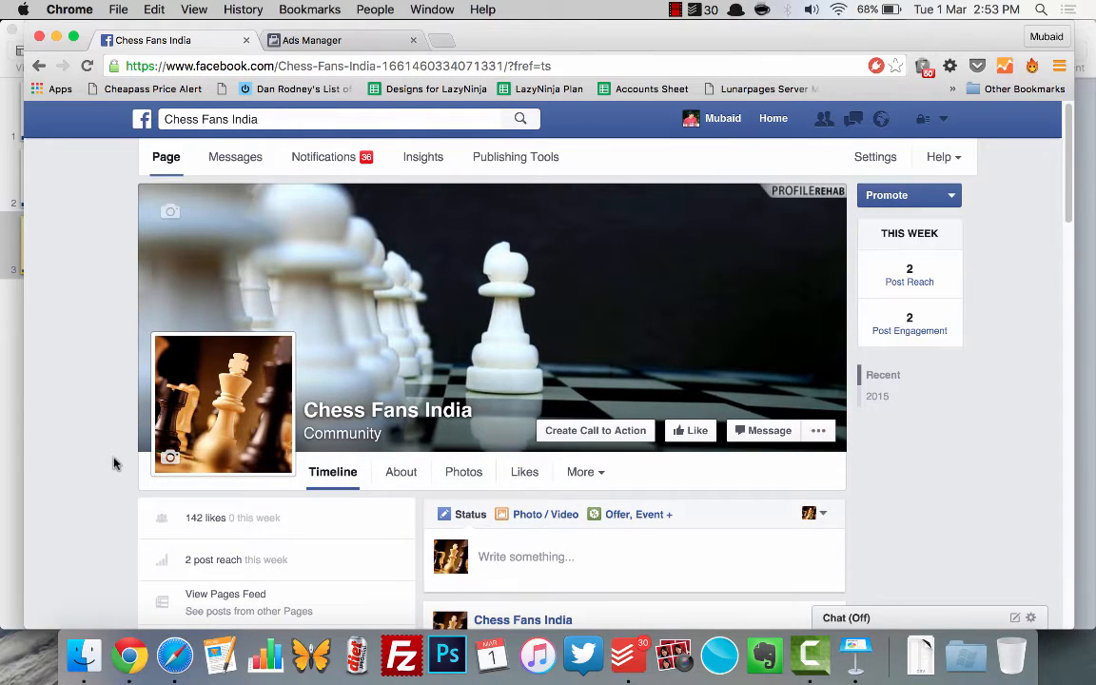
scroll(113, 463, down, 1)
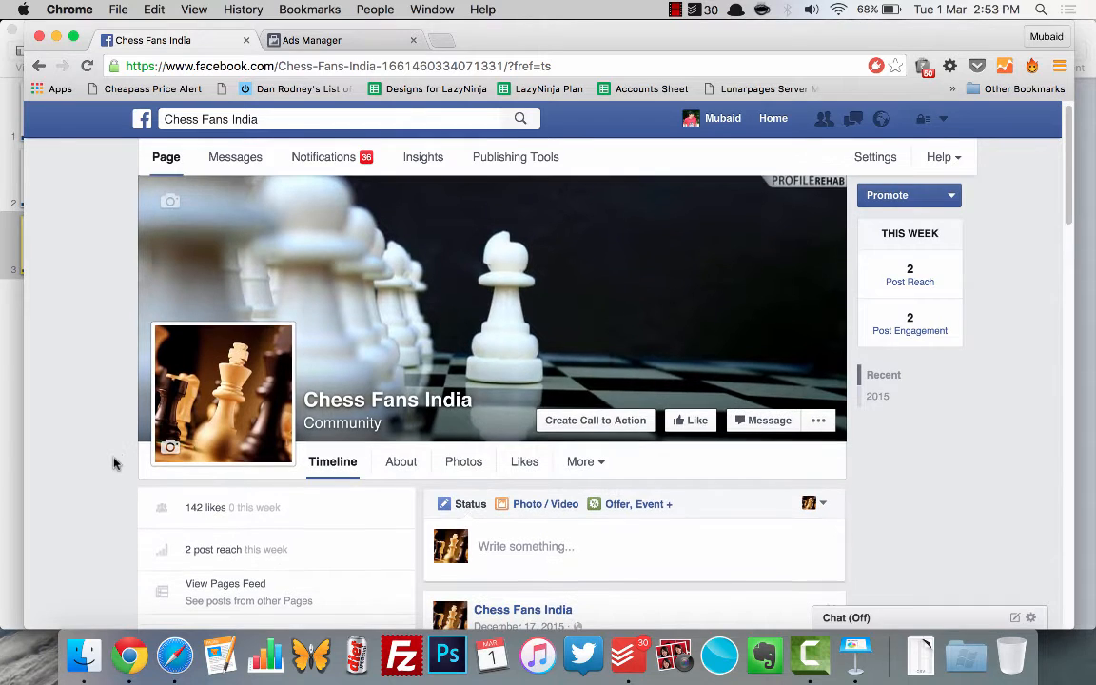
scroll(113, 463, up, 1)
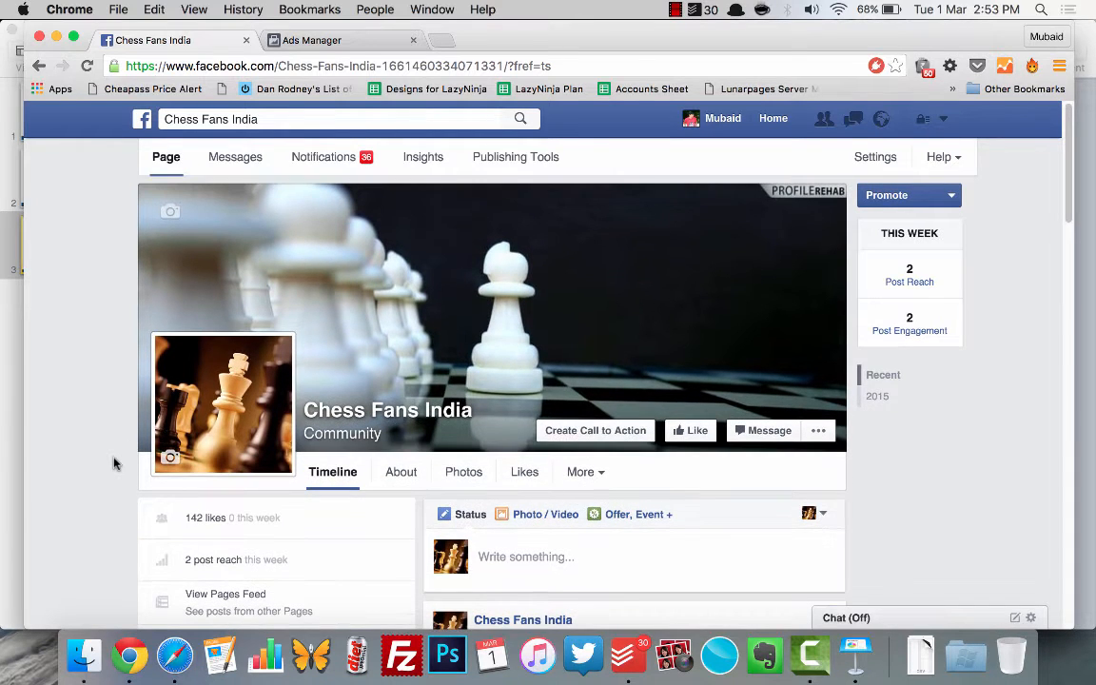
scroll(114, 464, down, 5)
scroll(113, 463, up, 5)
scroll(113, 463, down, 3)
Step: Examine the page's December 17, 2015 hoodie/t-shirt post, including its text, image, reach and reactions
scroll(113, 463, down, 8)
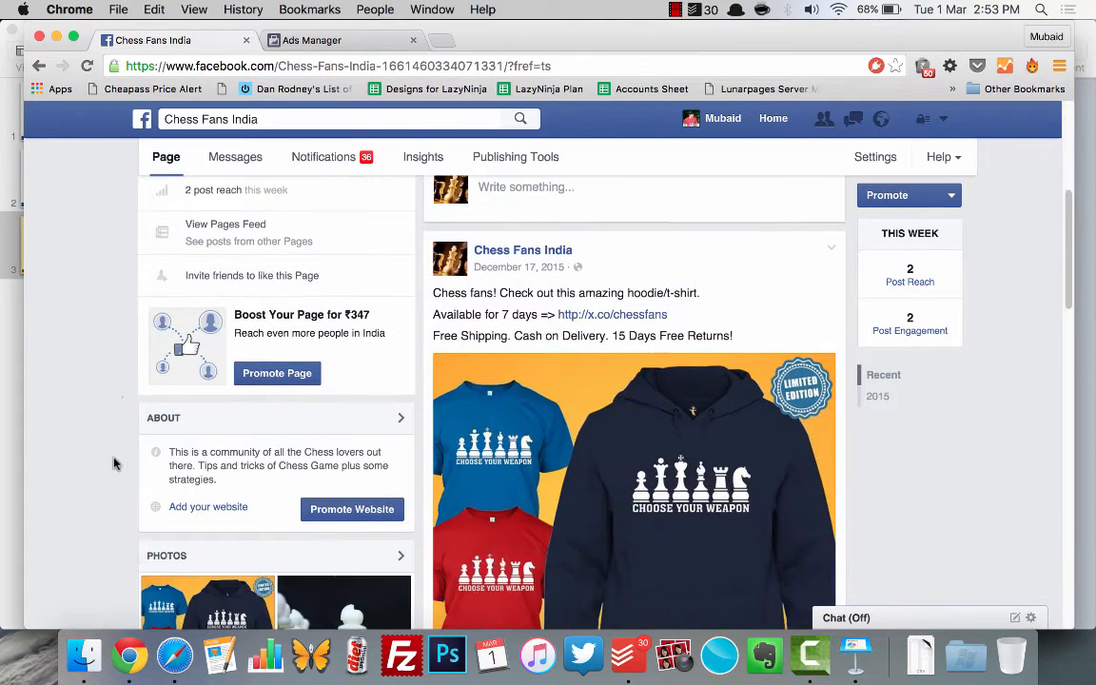
scroll(113, 464, up, 1)
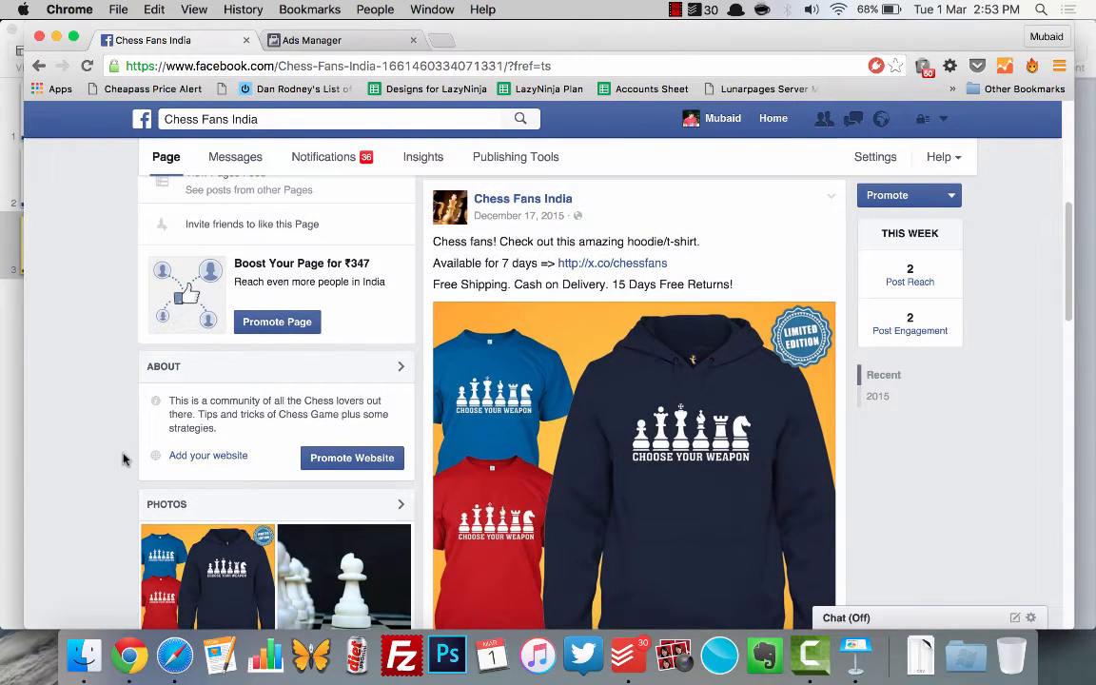
scroll(656, 385, down, 1)
scroll(642, 464, down, 1)
scroll(643, 464, up, 2)
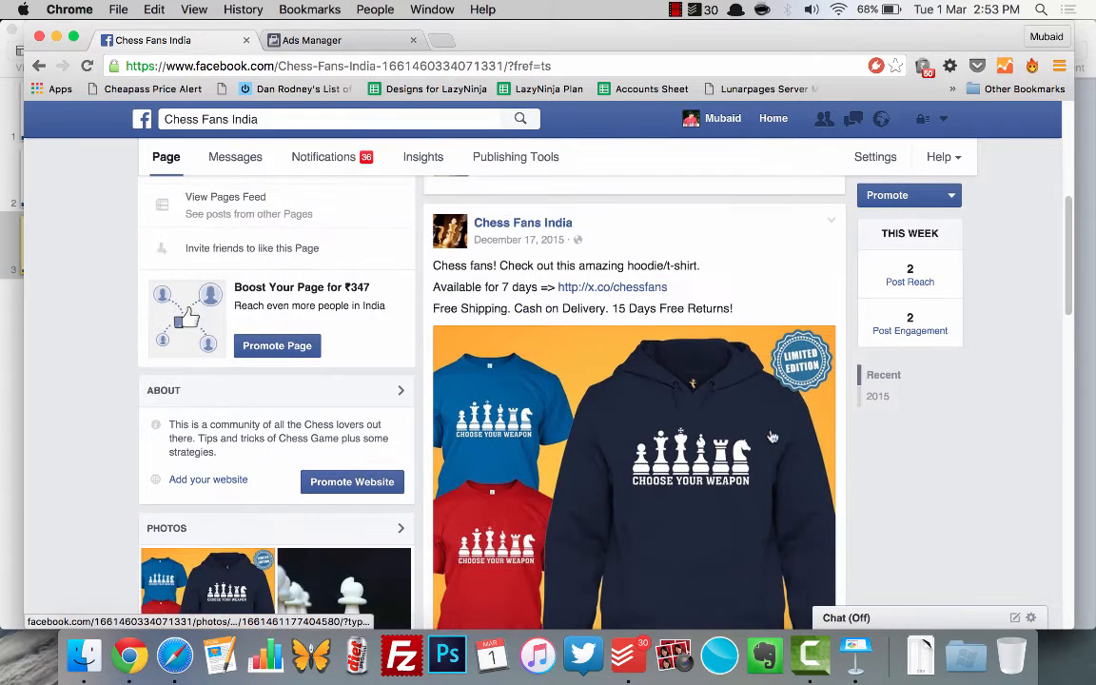
scroll(613, 430, down, 1)
scroll(691, 421, down, 1)
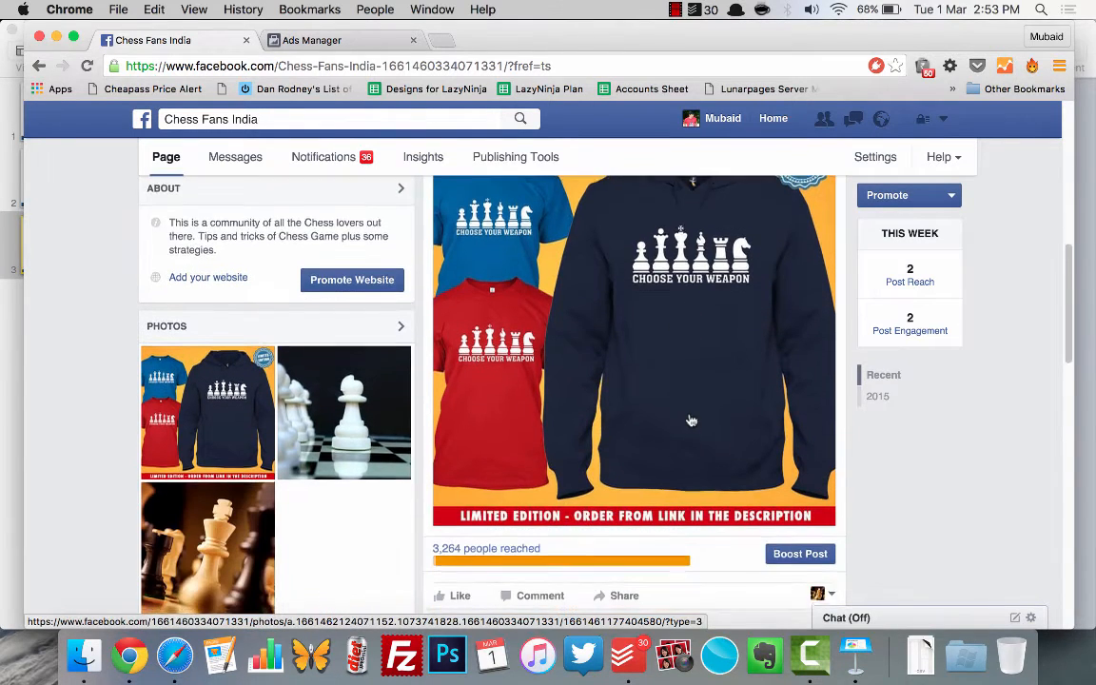
scroll(691, 421, down, 1)
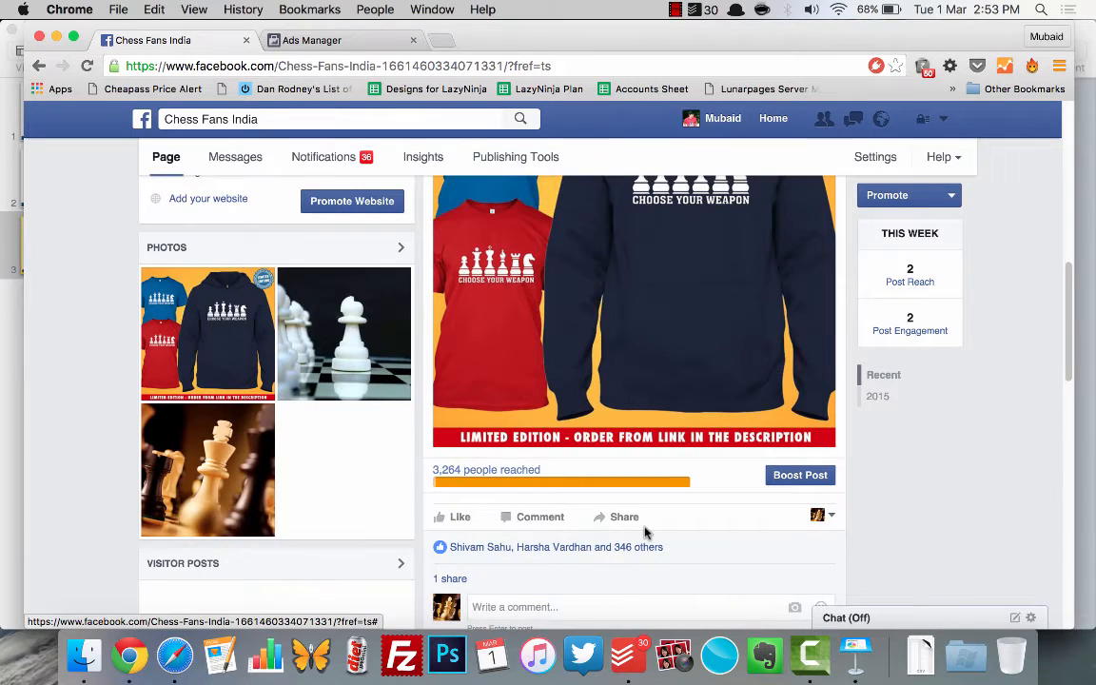
scroll(644, 533, up, 4)
scroll(644, 532, down, 1)
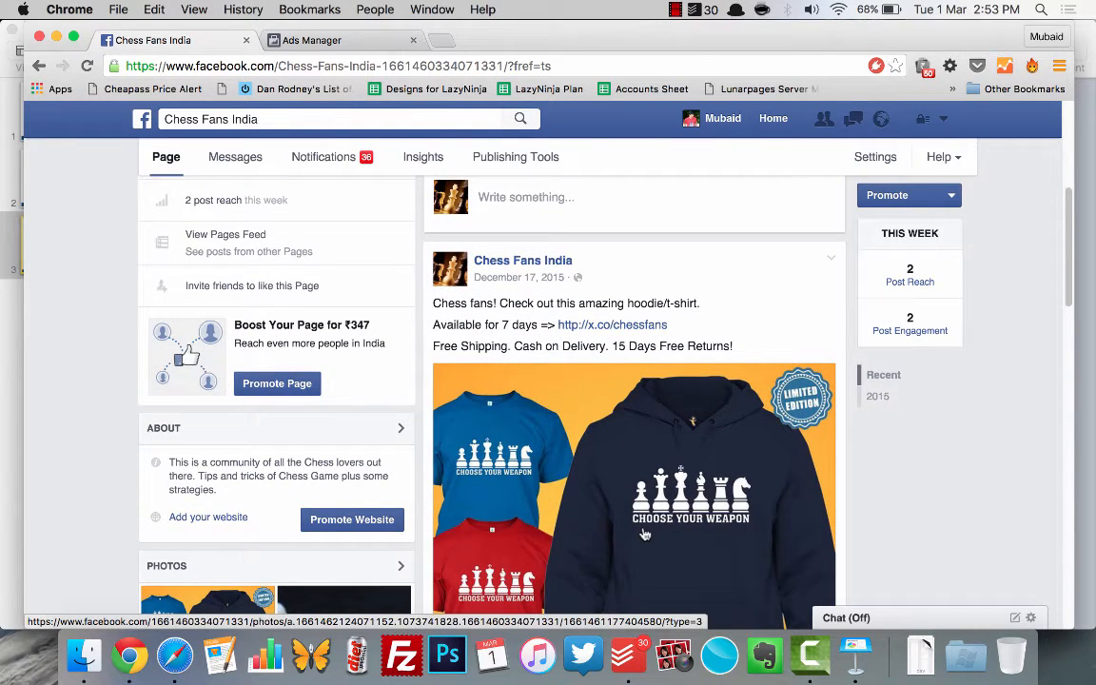
scroll(647, 528, down, 1)
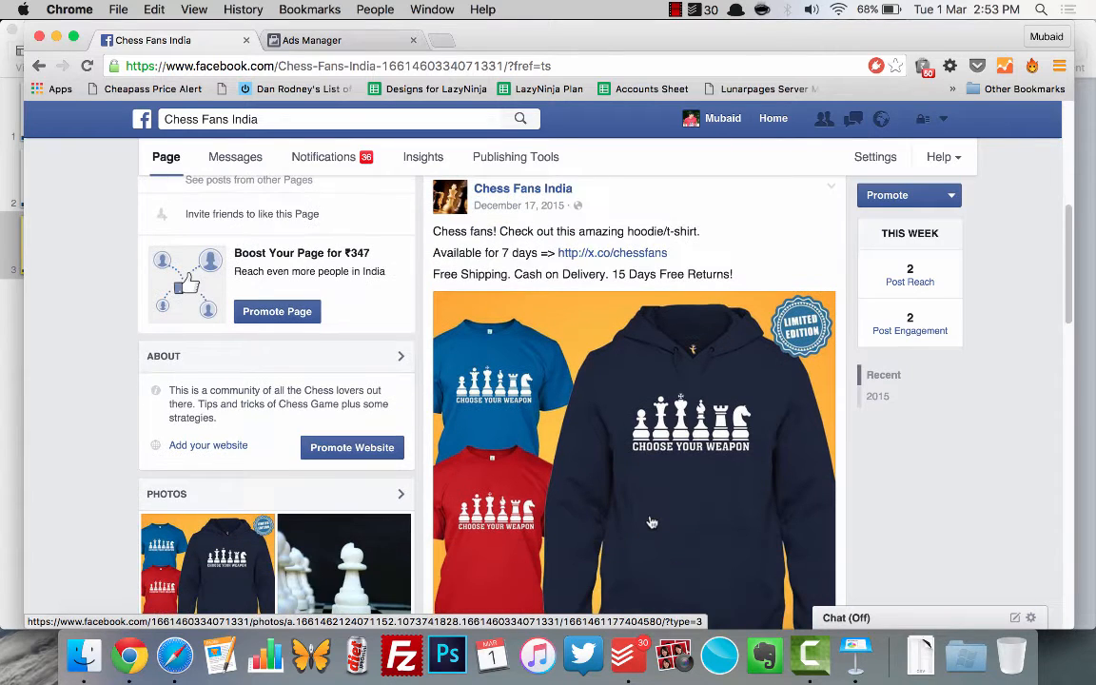
Step: View the hoodie post's image enlarged, close it, and switch to Keynote to check the required image size
click(643, 434)
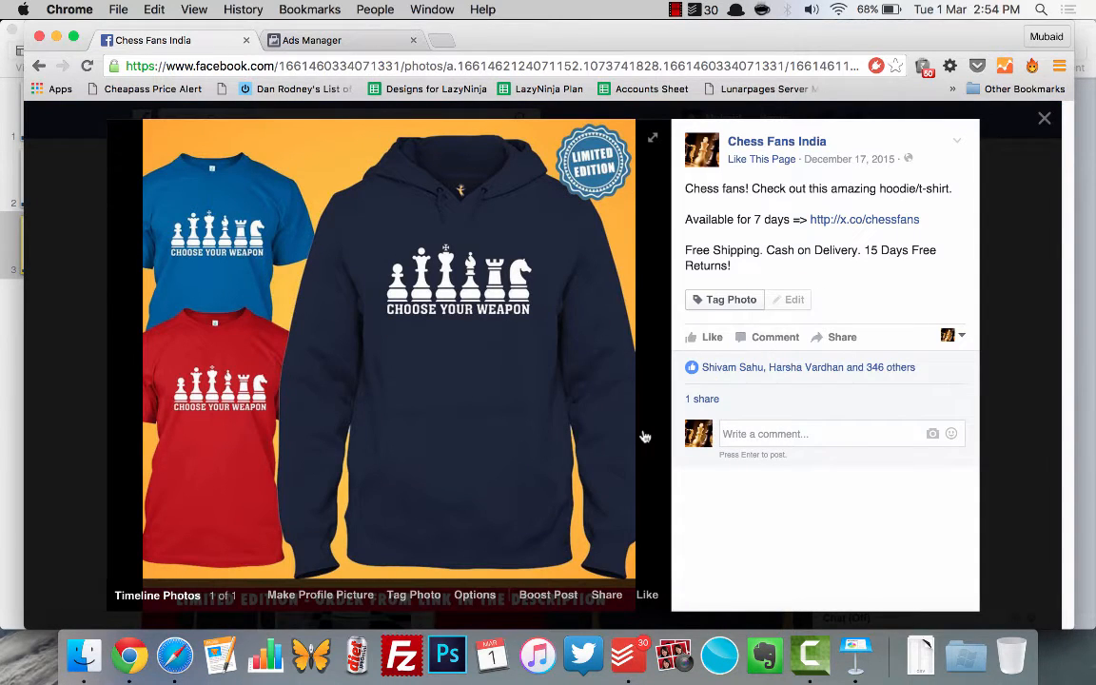
click(1011, 469)
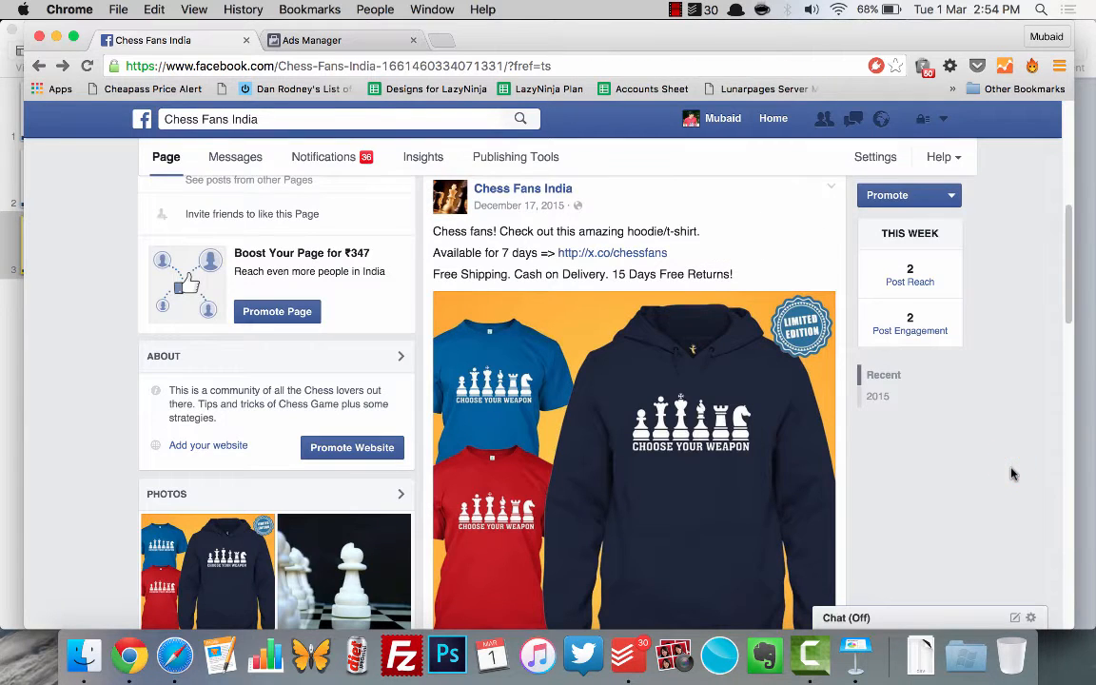
key(super+Tab)
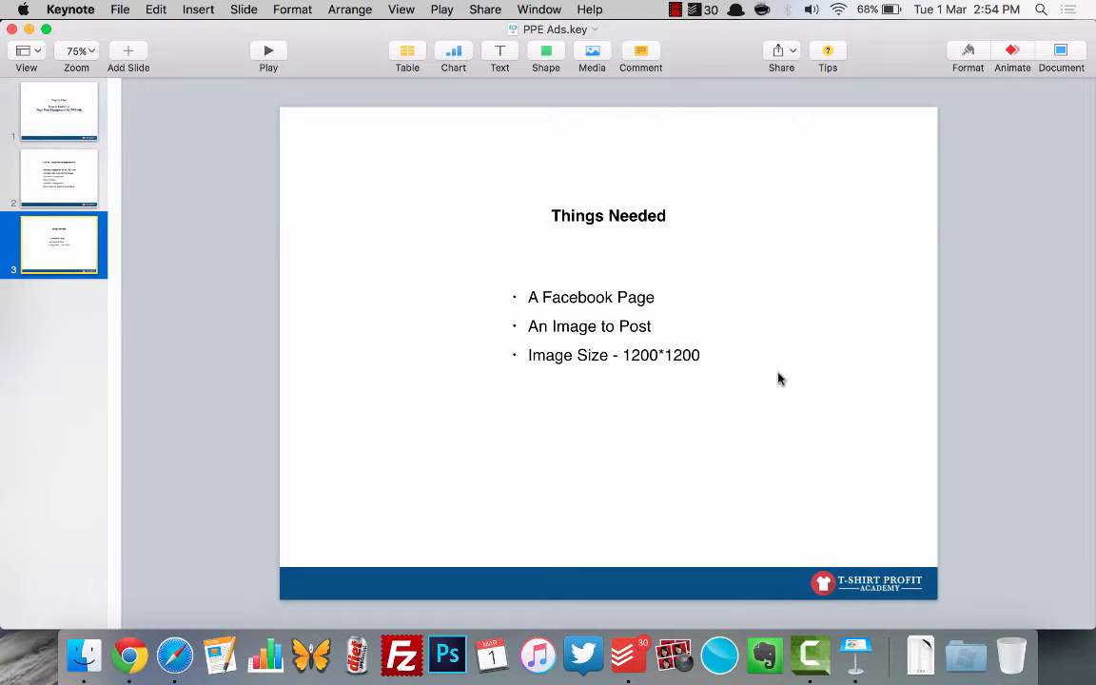
Step: Return to the Facebook page in Chrome and review the hoodie post's enlarged image and its description
key(super+Tab)
scroll(659, 402, down, 2)
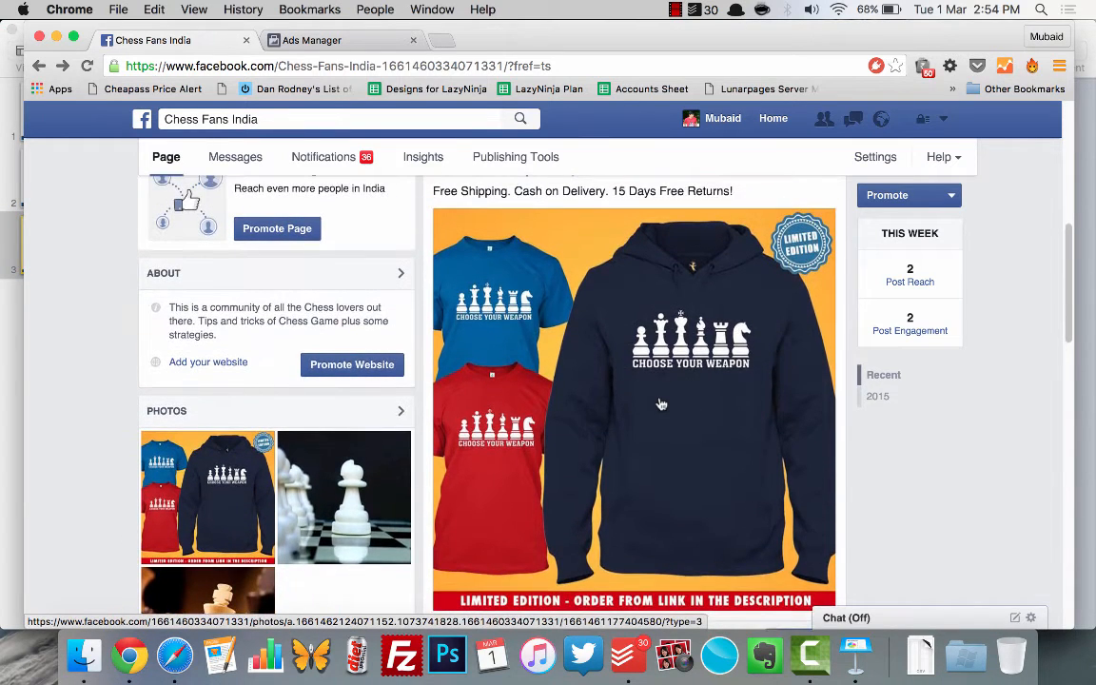
click(635, 384)
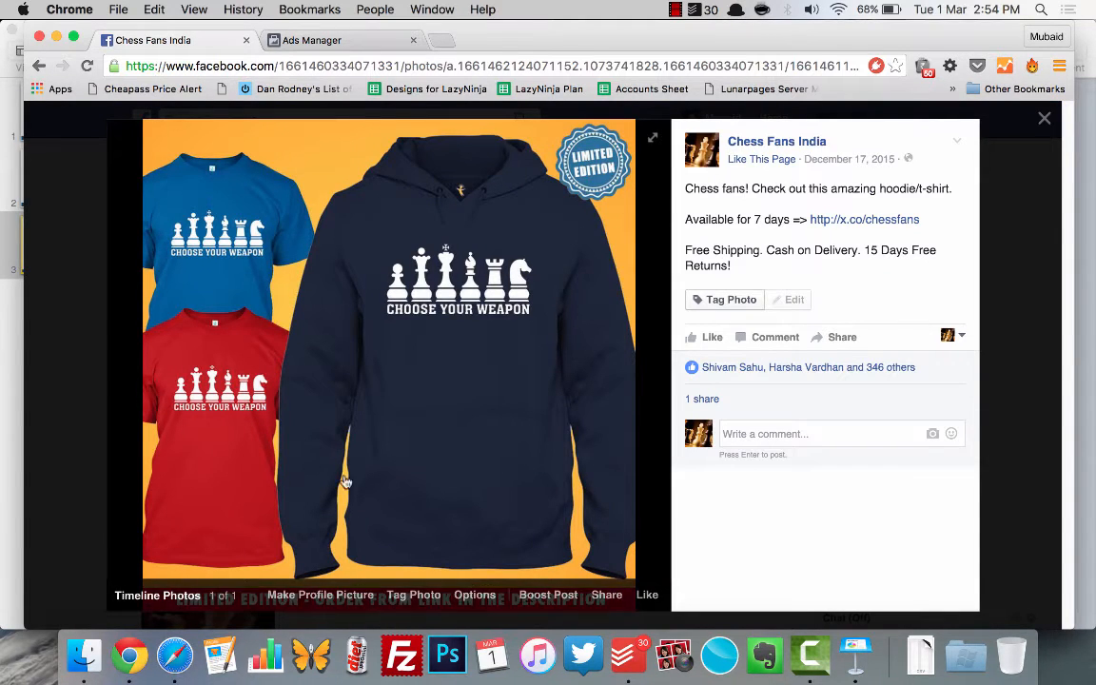
click(1027, 458)
scroll(763, 492, down, 2)
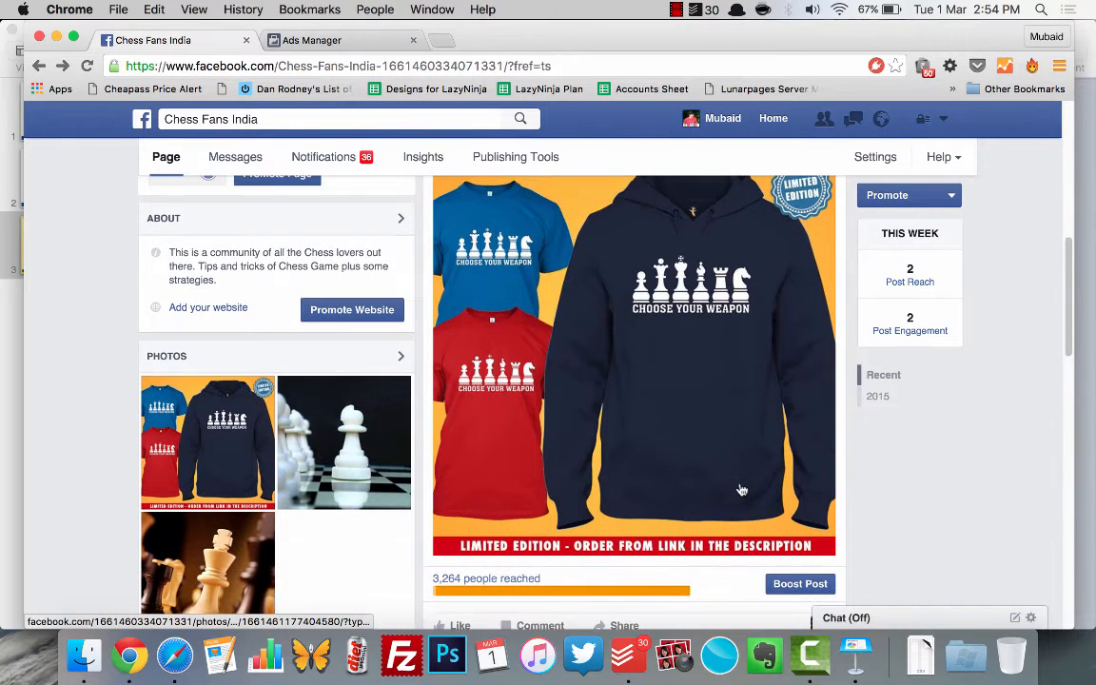
scroll(742, 489, up, 3)
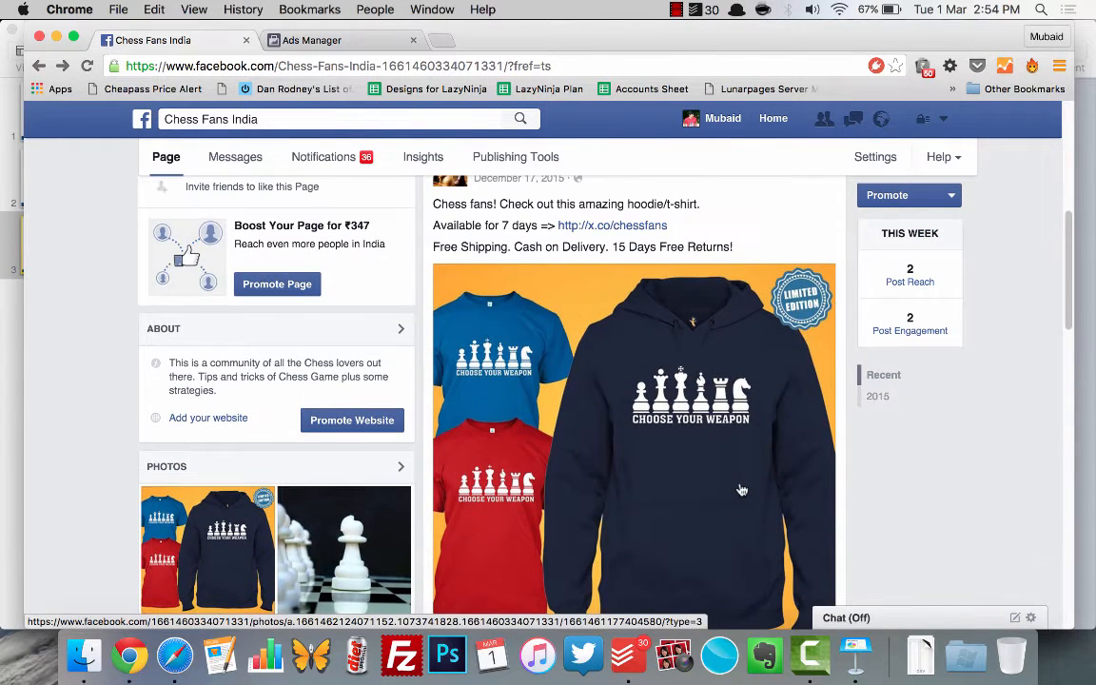
scroll(741, 490, up, 4)
scroll(742, 490, down, 3)
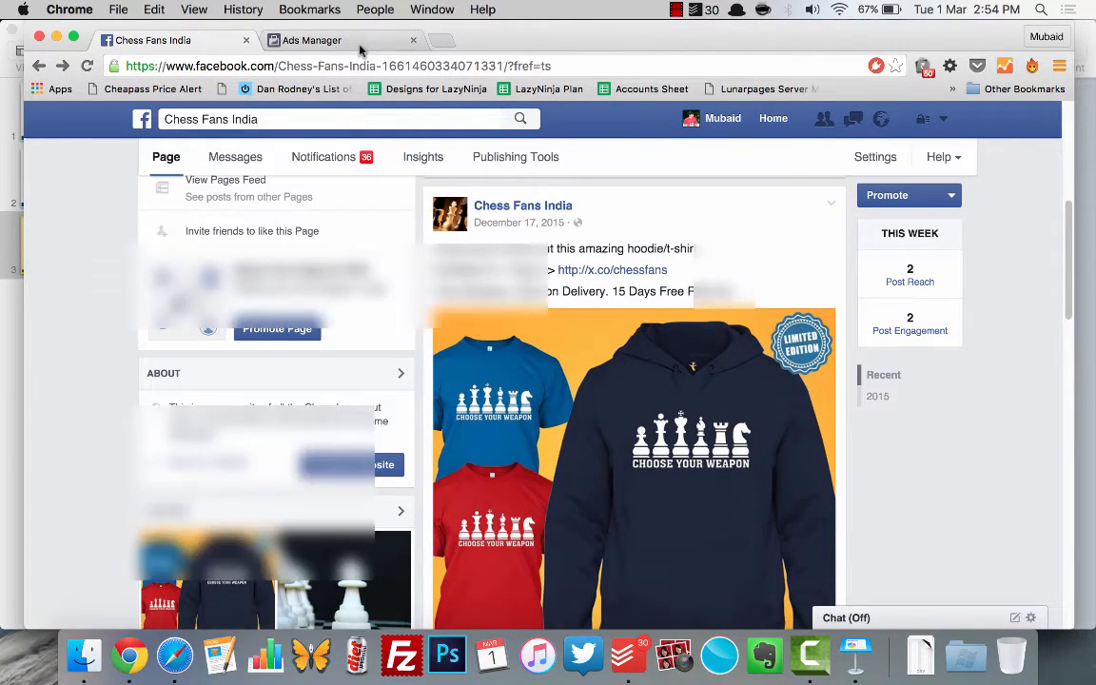
Step: Create a new campaign in Ads Manager with the Boost your posts objective
click(361, 45)
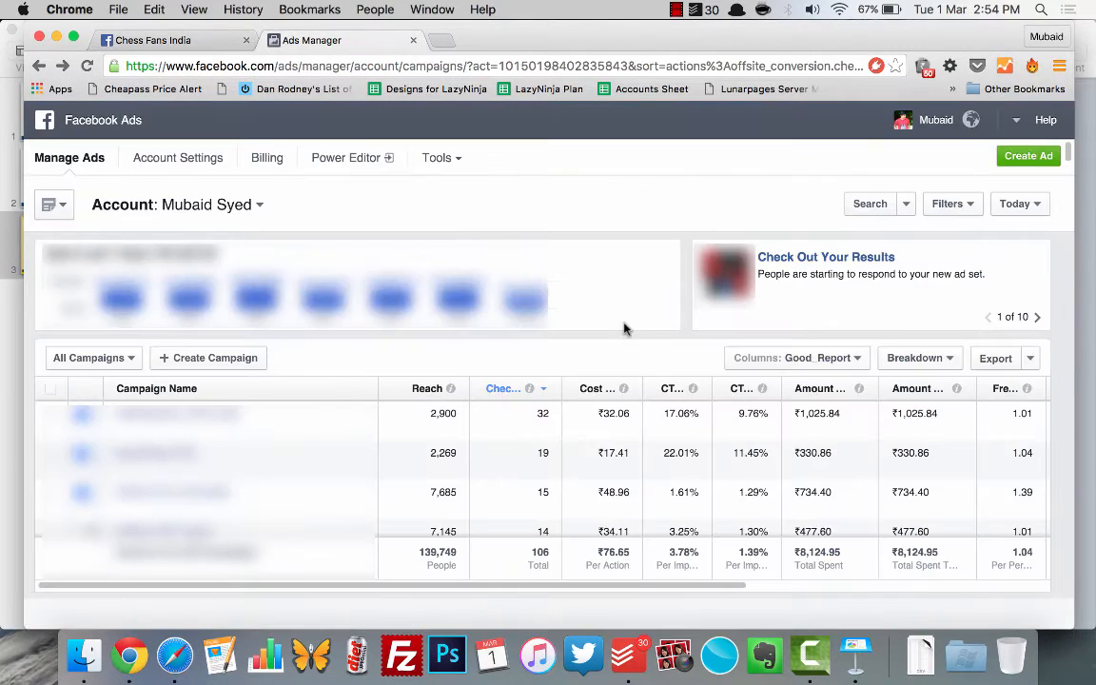
click(250, 359)
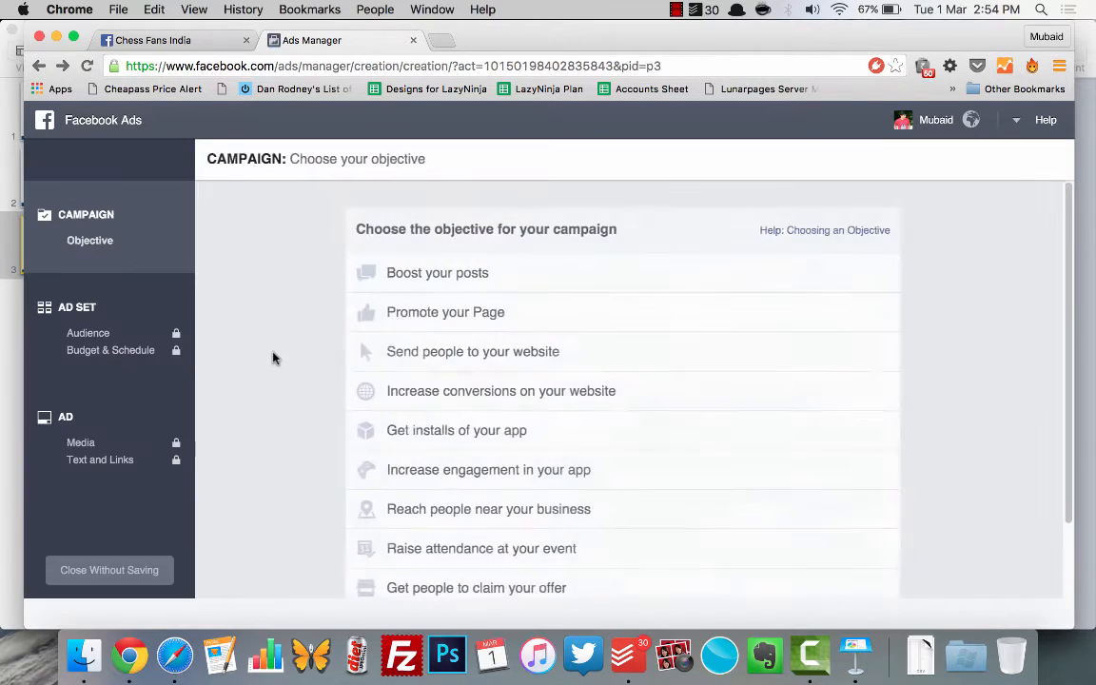
scroll(273, 357, down, 1)
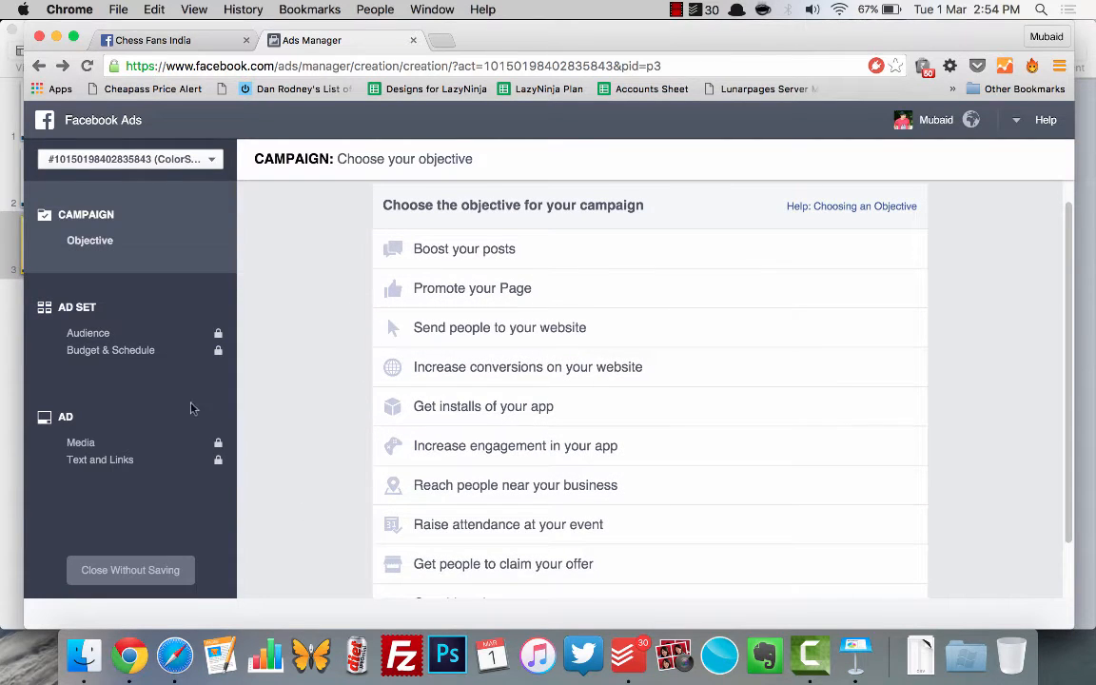
mouse_move(410, 246)
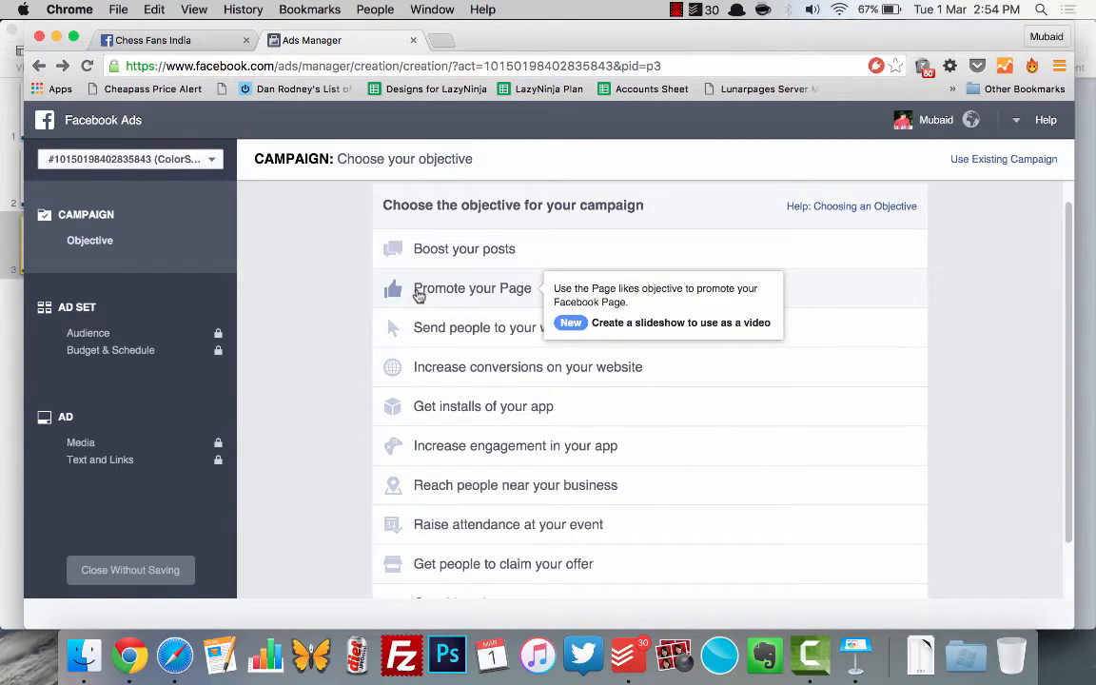
mouse_move(433, 340)
mouse_move(444, 362)
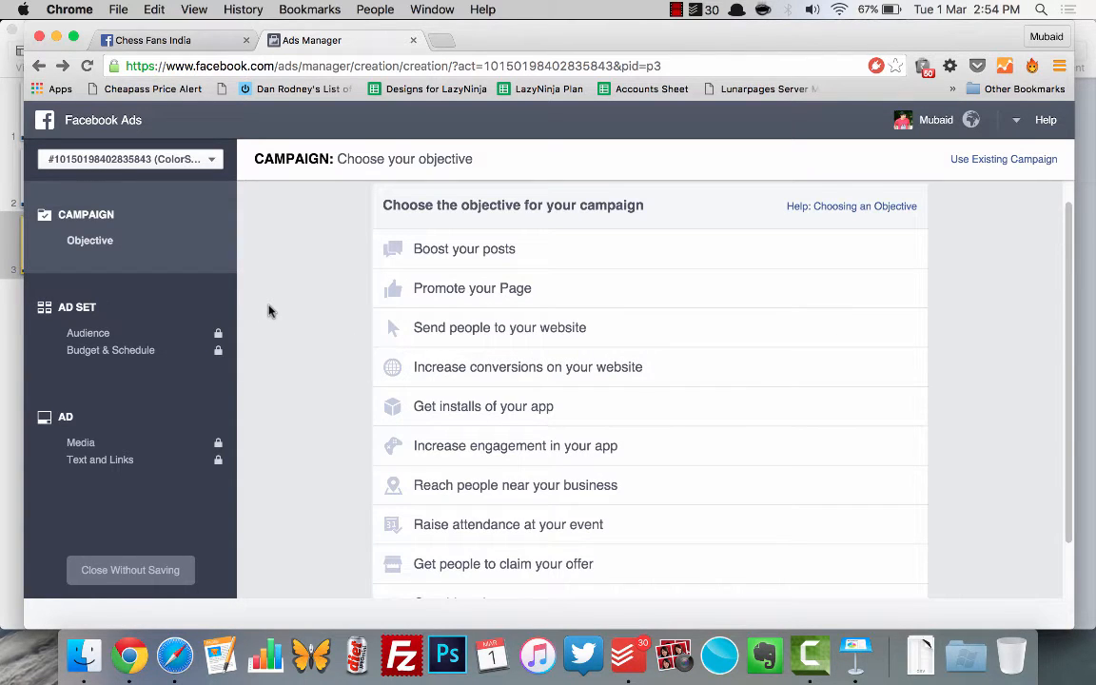
mouse_move(462, 249)
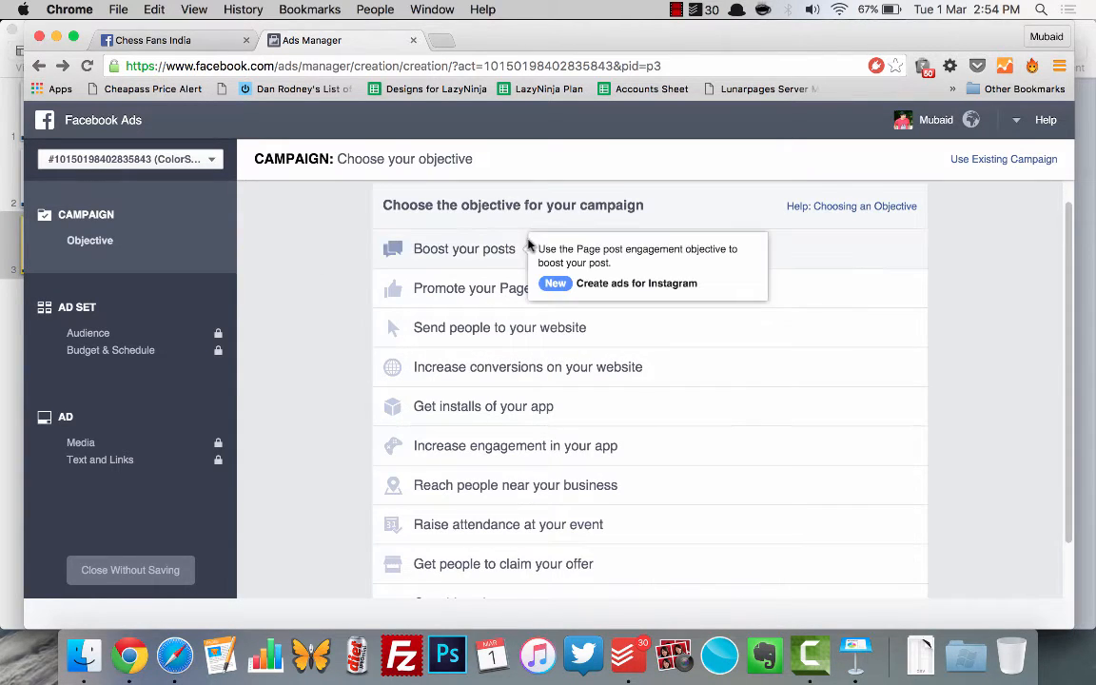
click(464, 251)
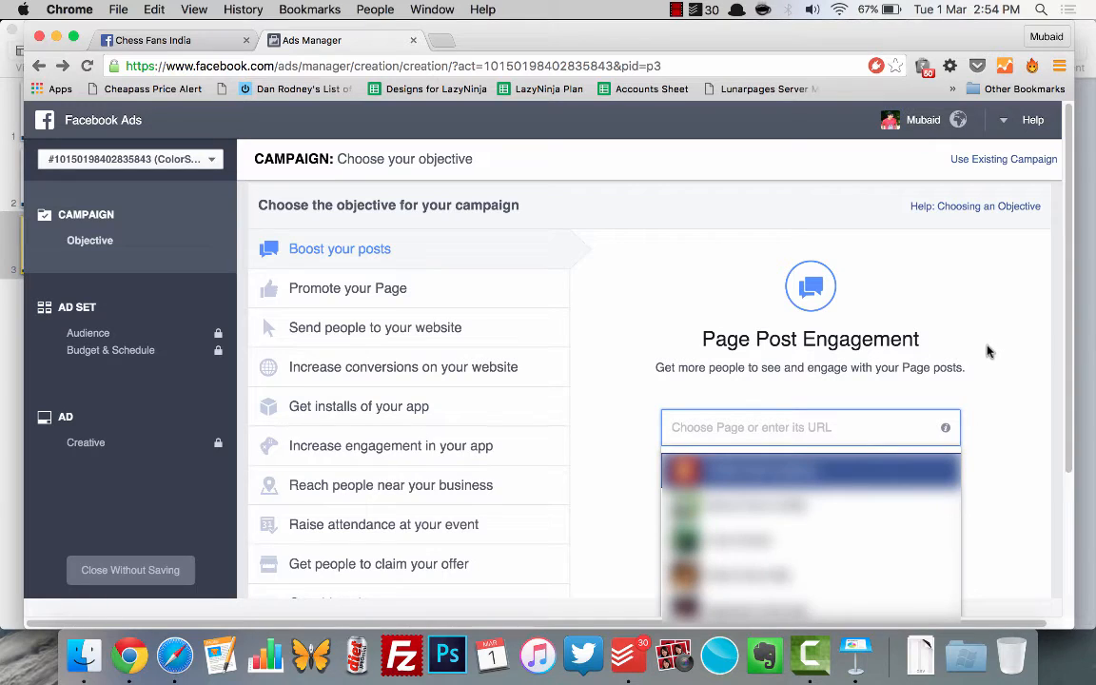
Step: Search the page chooser for "chess" and select Chess Fans India as the page for the post engagement campaign
scroll(994, 370, down, 1)
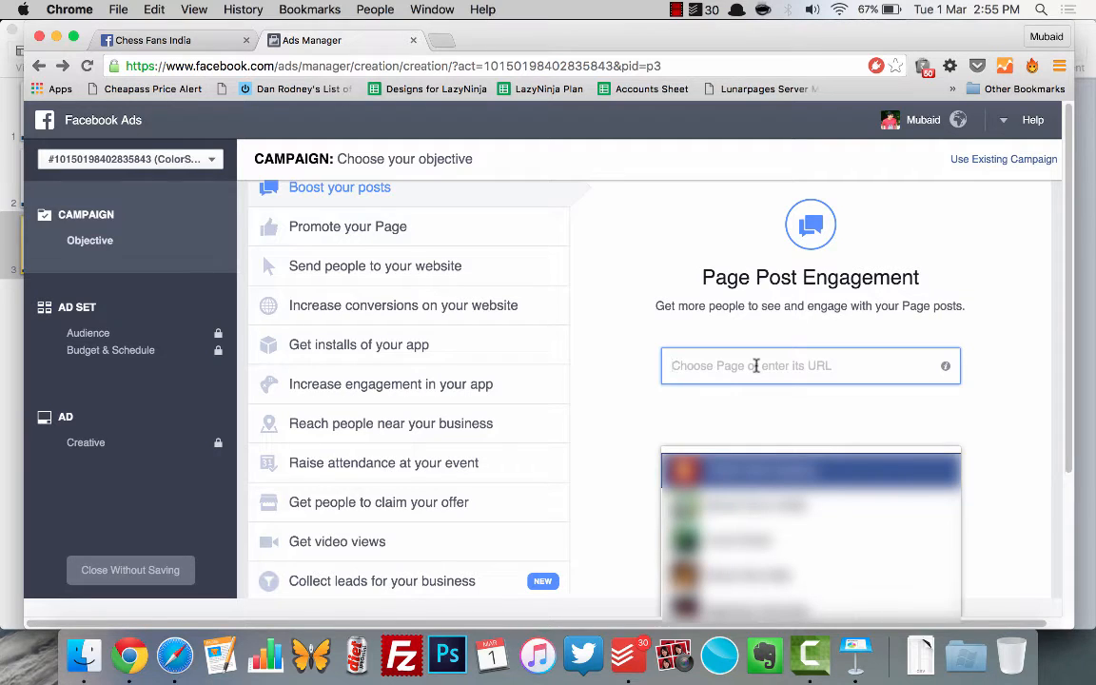
text(chess)
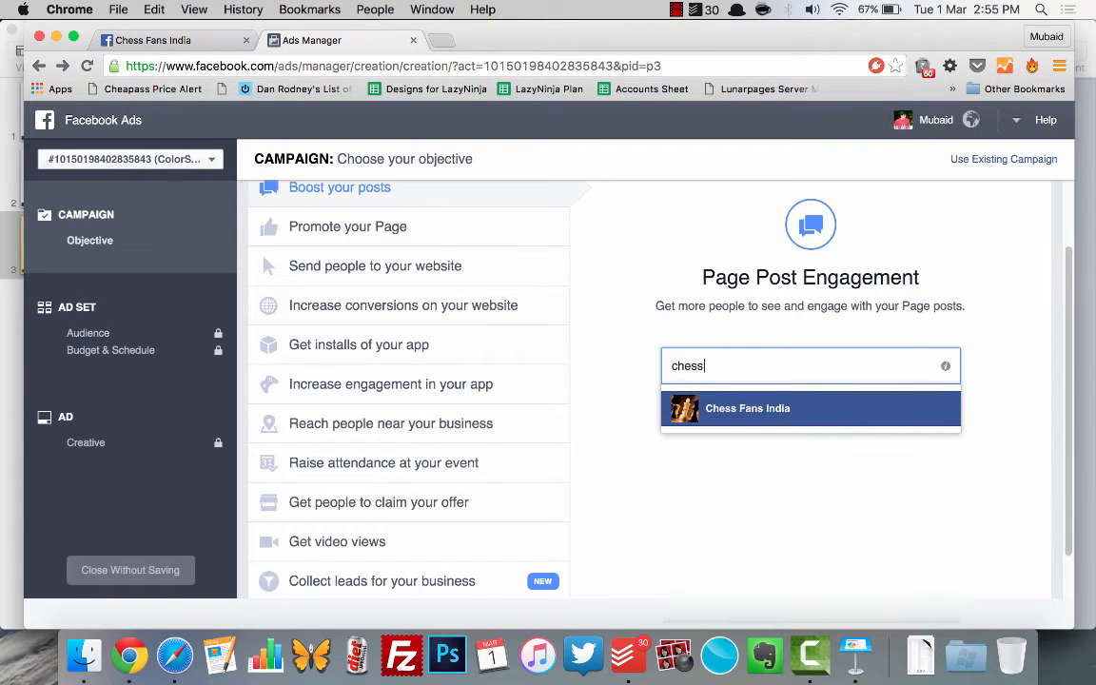
click(777, 411)
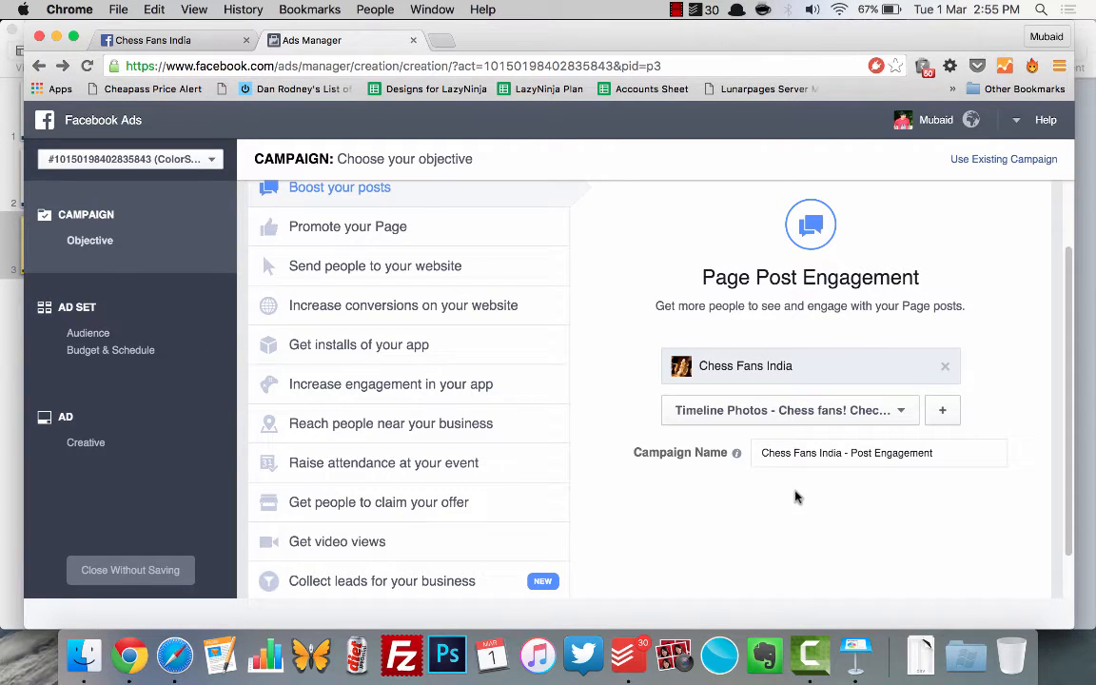
Step: Look through the list of page posts available for the post engagement campaign and close it
click(824, 411)
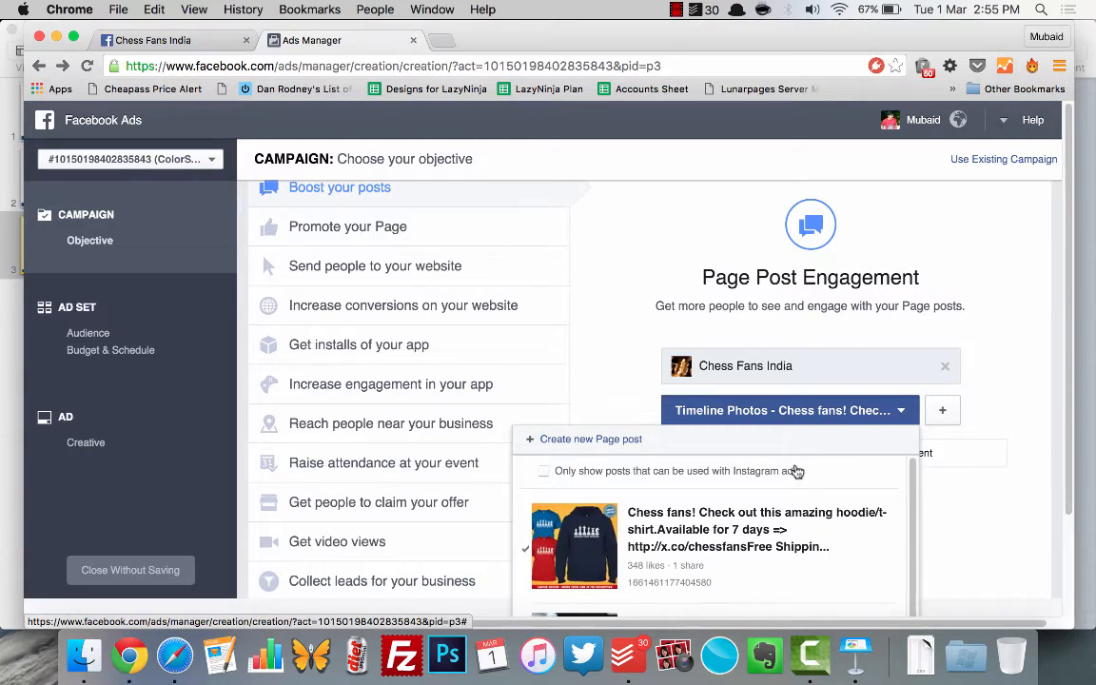
scroll(792, 506, down, 2)
scroll(793, 506, up, 2)
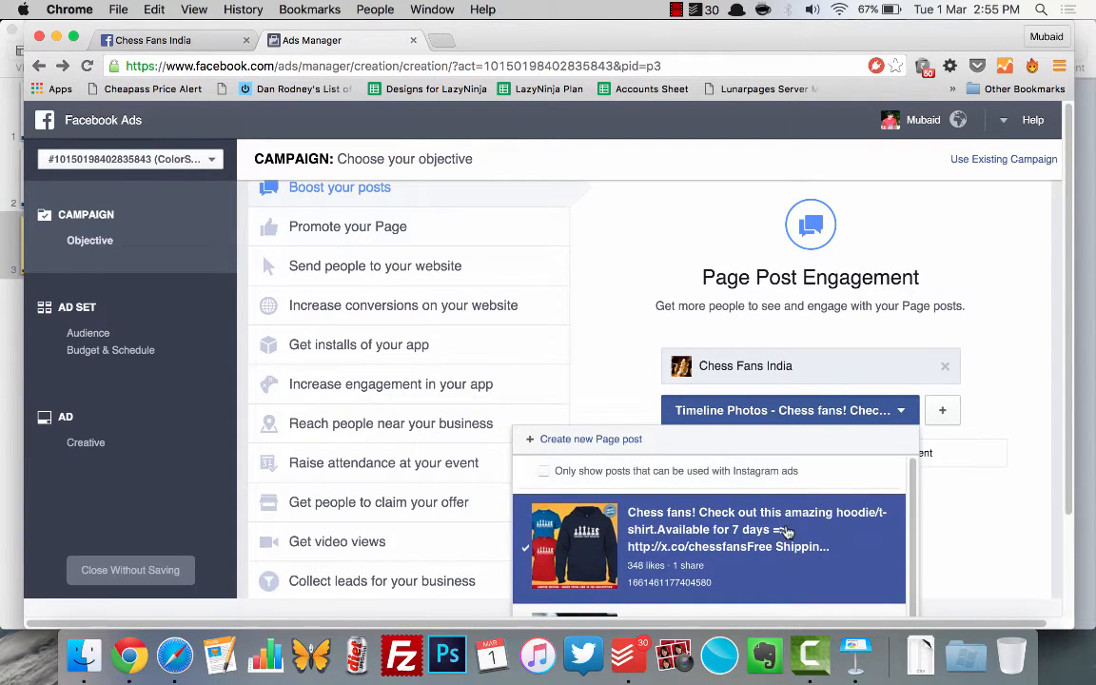
scroll(797, 523, down, 1)
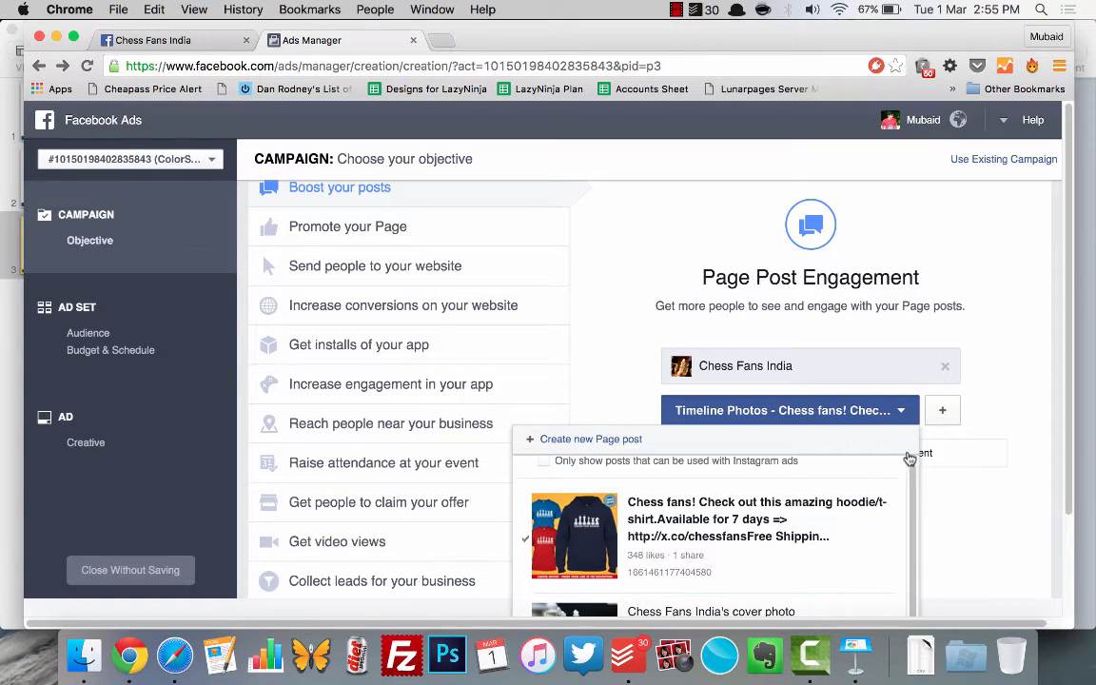
click(959, 522)
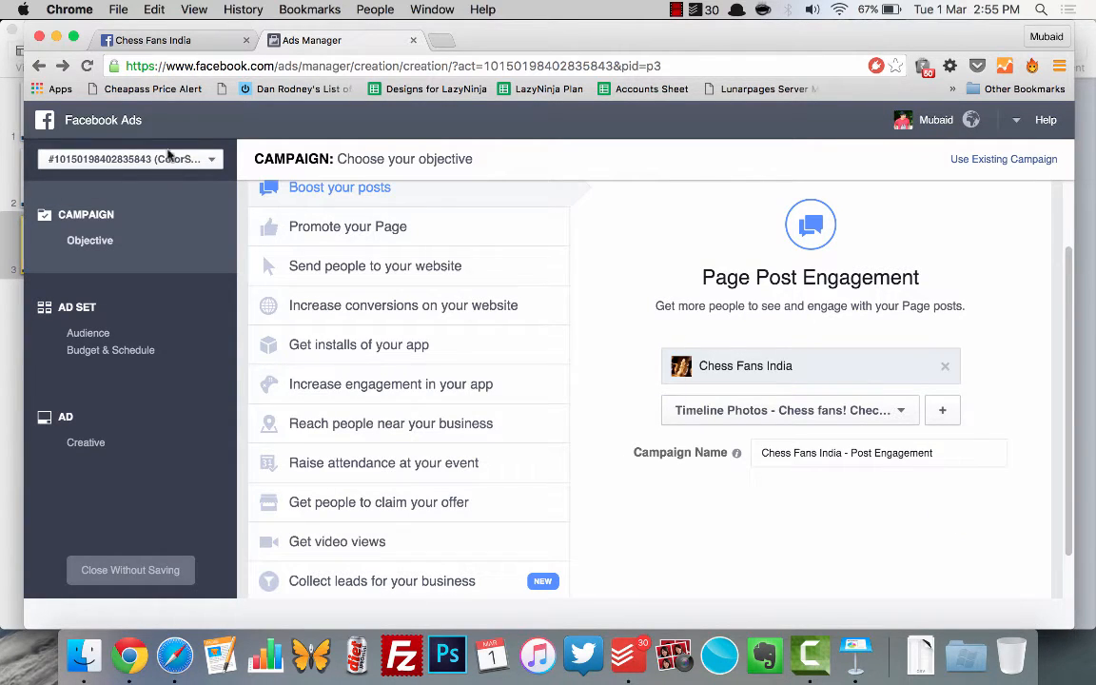
Step: Switch to the Chess Fans India page and review its post composer and the existing hoodie/t-shirt post
click(152, 40)
scroll(645, 434, up, 5)
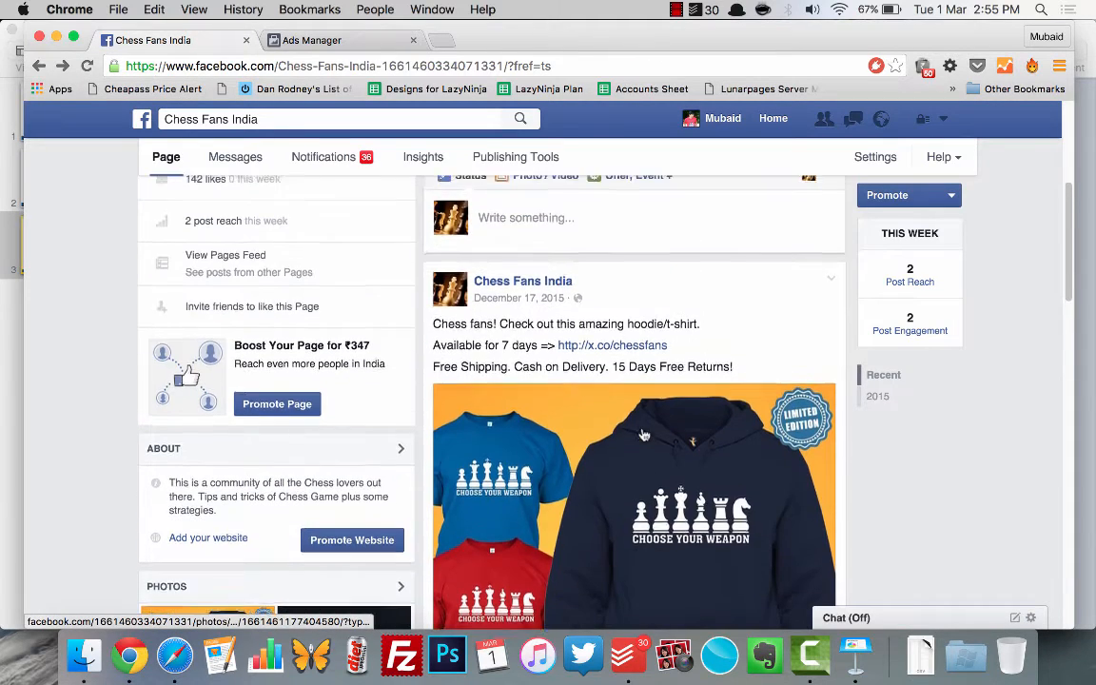
click(548, 536)
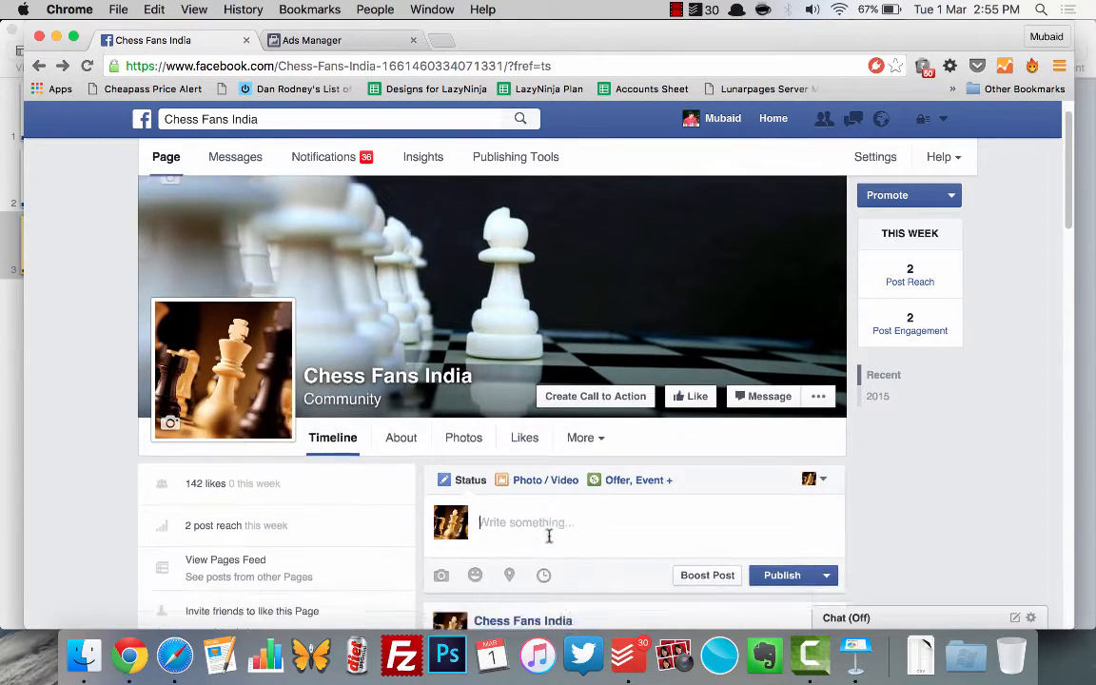
scroll(483, 428, down, 6)
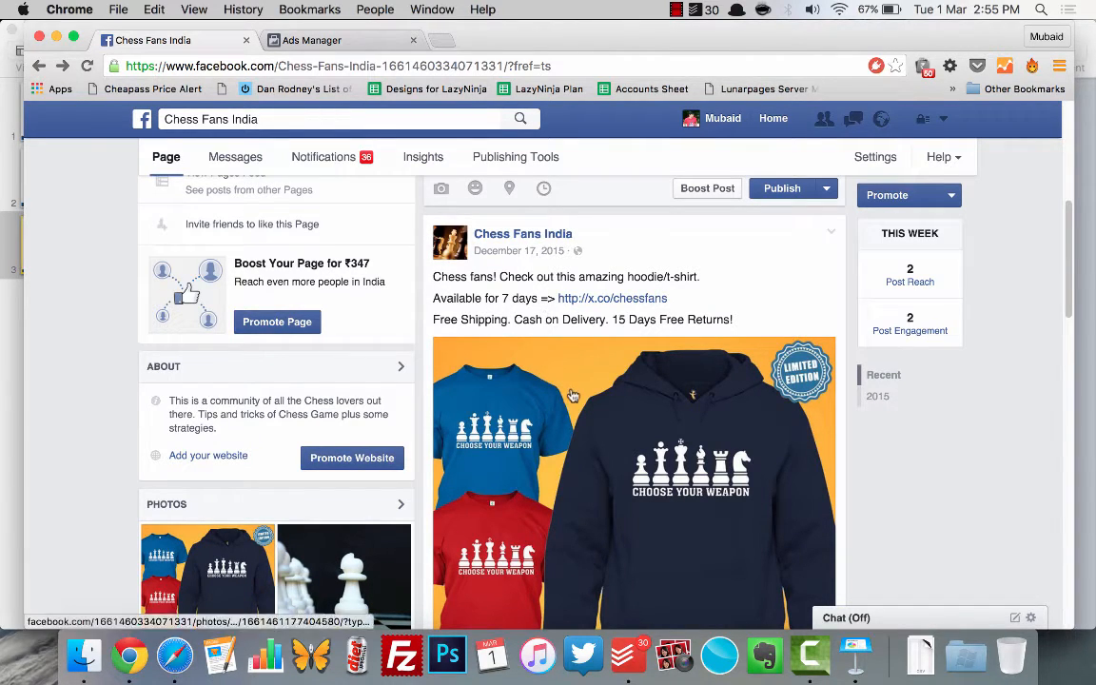
scroll(561, 314, down, 1)
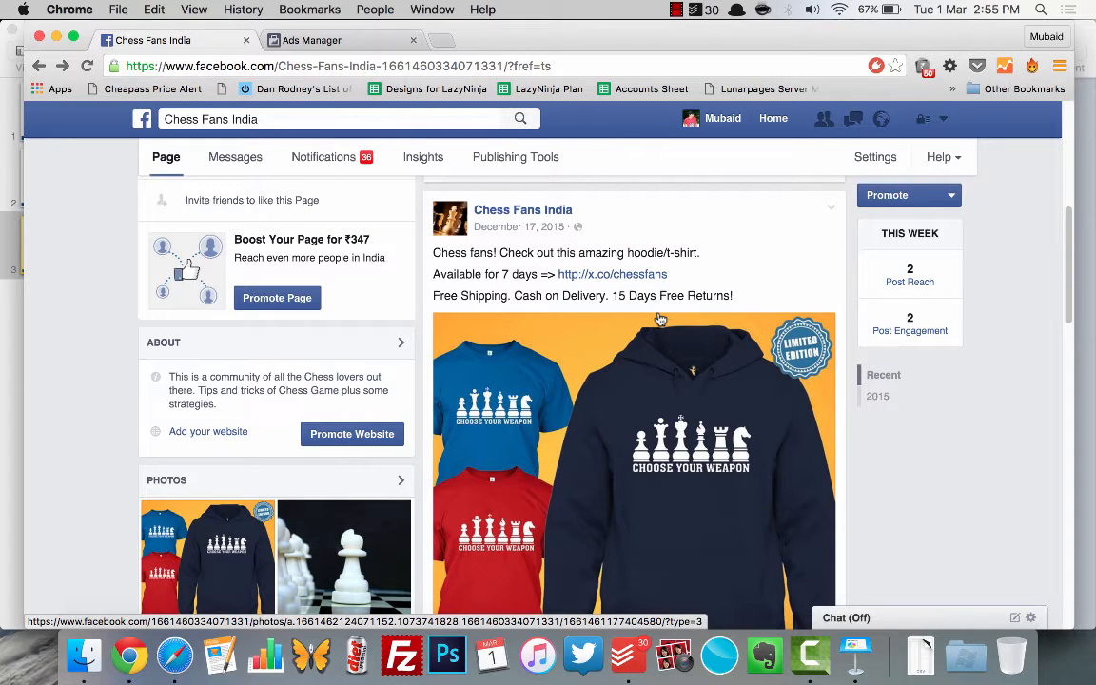
scroll(660, 318, down, 1)
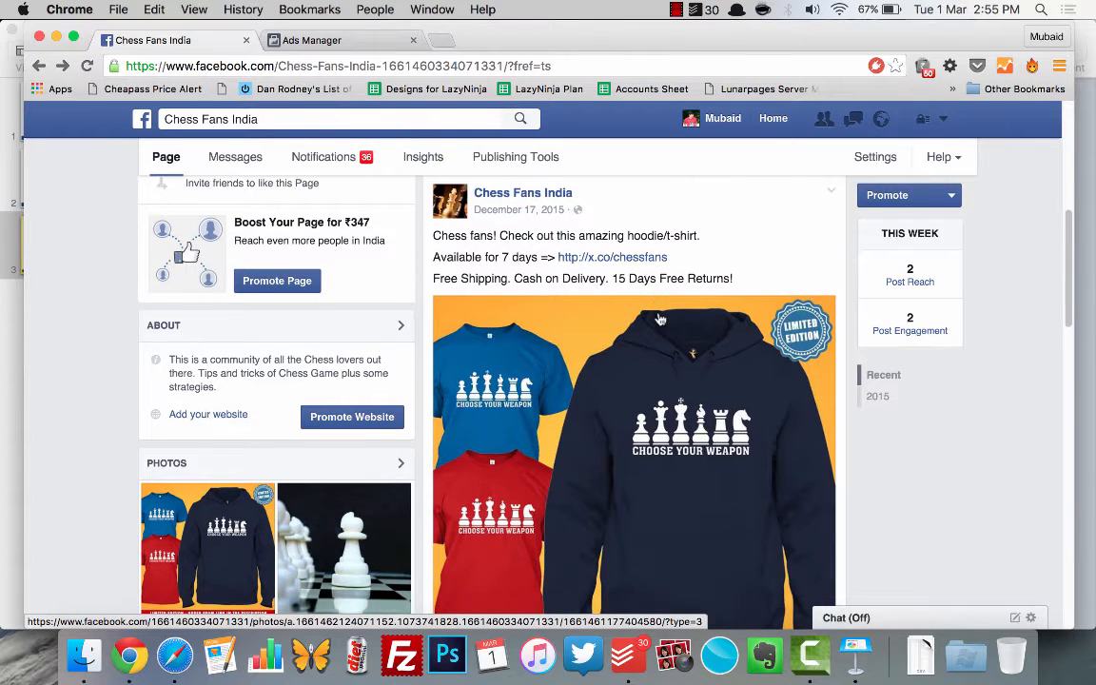
scroll(621, 338, up, 2)
Step: Return to Ads Manager and choose the "Chess fans! Check out this amazing hoodie/t-shirt" post as the one to promote
click(351, 40)
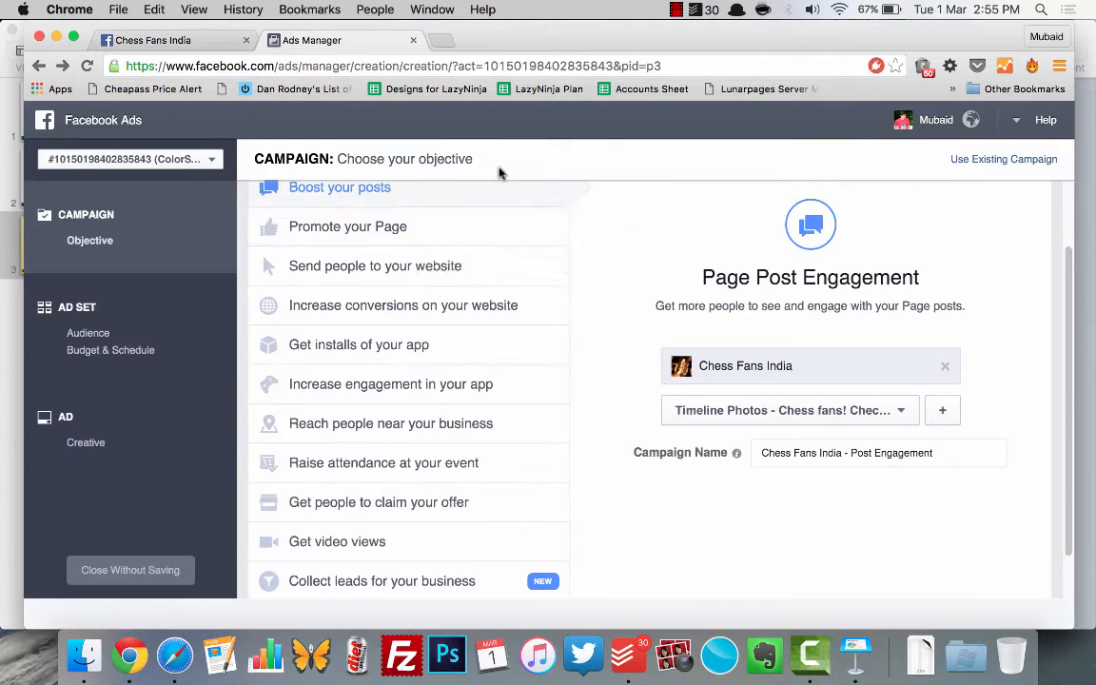
scroll(702, 510, down, 2)
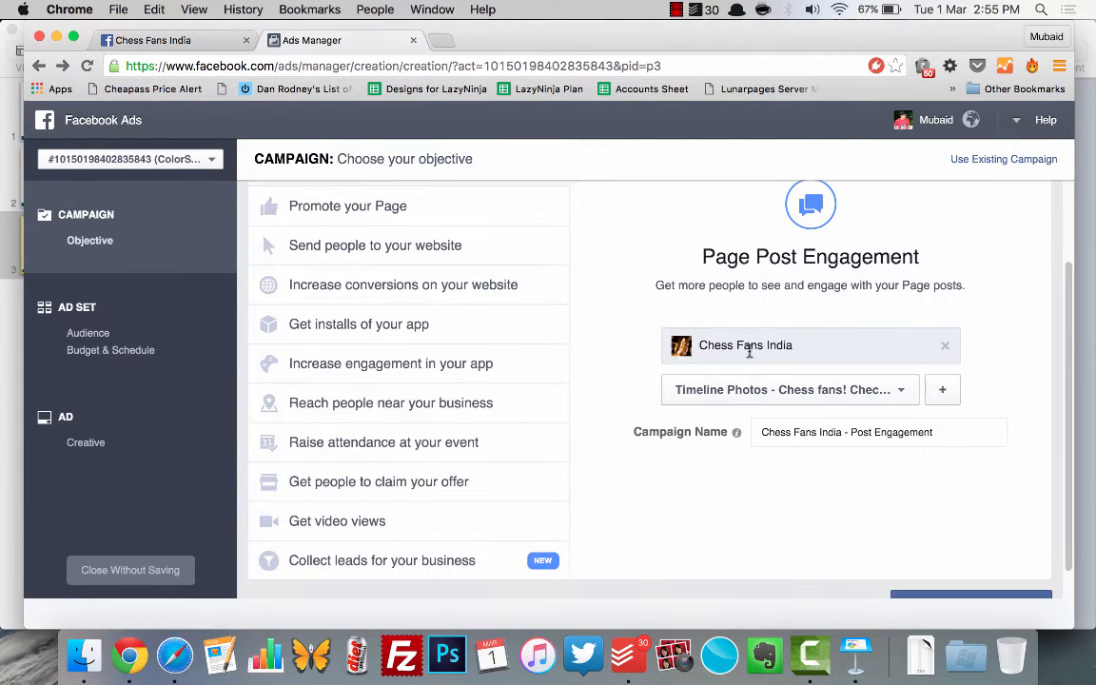
click(796, 399)
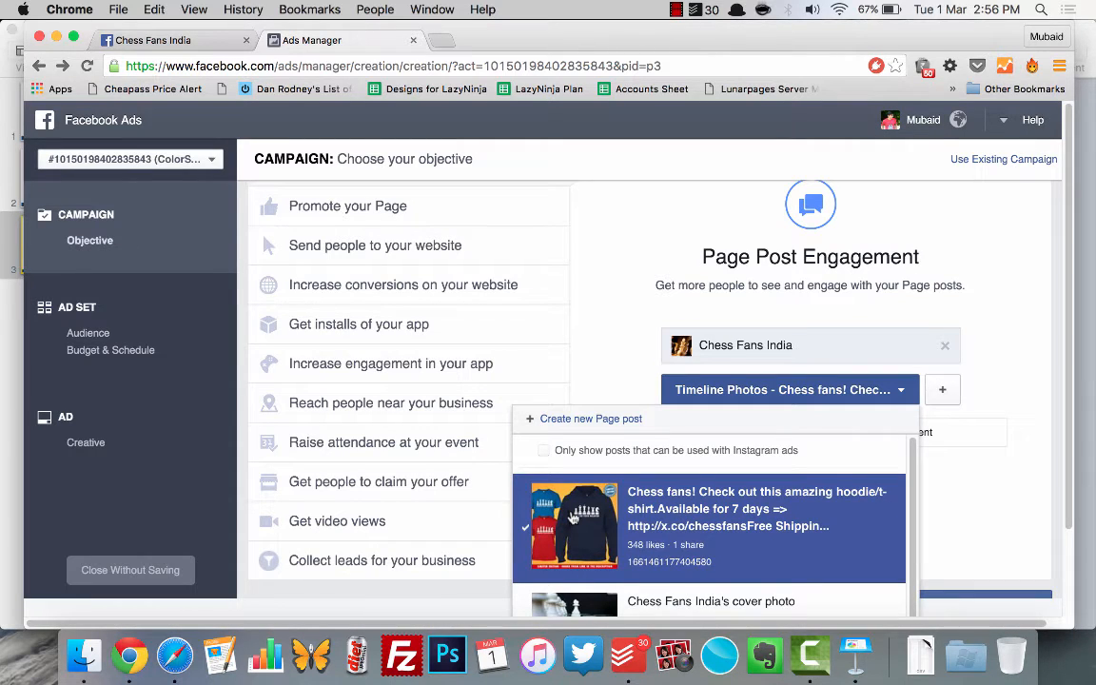
click(572, 516)
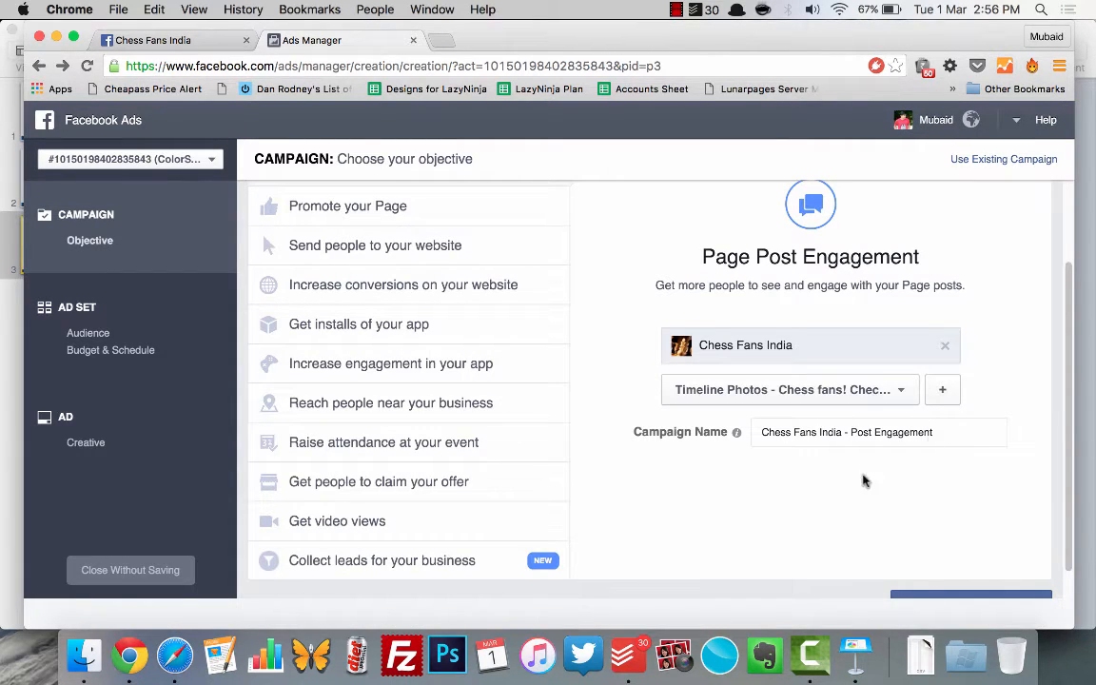
Step: Name the campaign "Chess-PPE" and continue to the audience and budget settings
scroll(814, 481, down, 1)
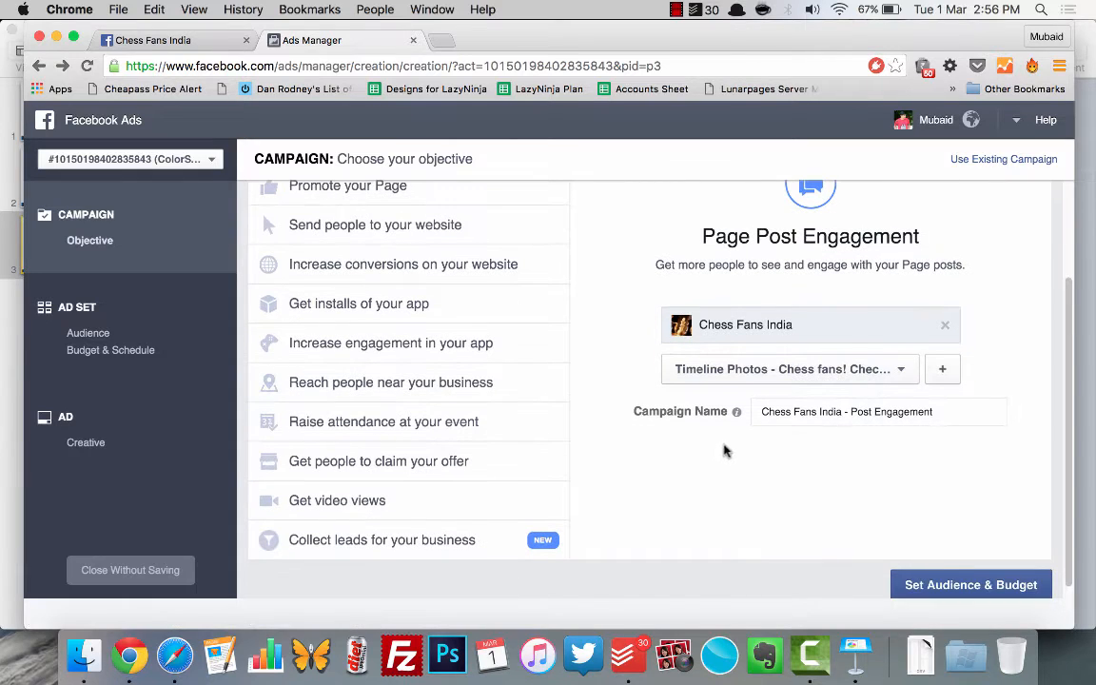
drag(951, 419, 686, 401)
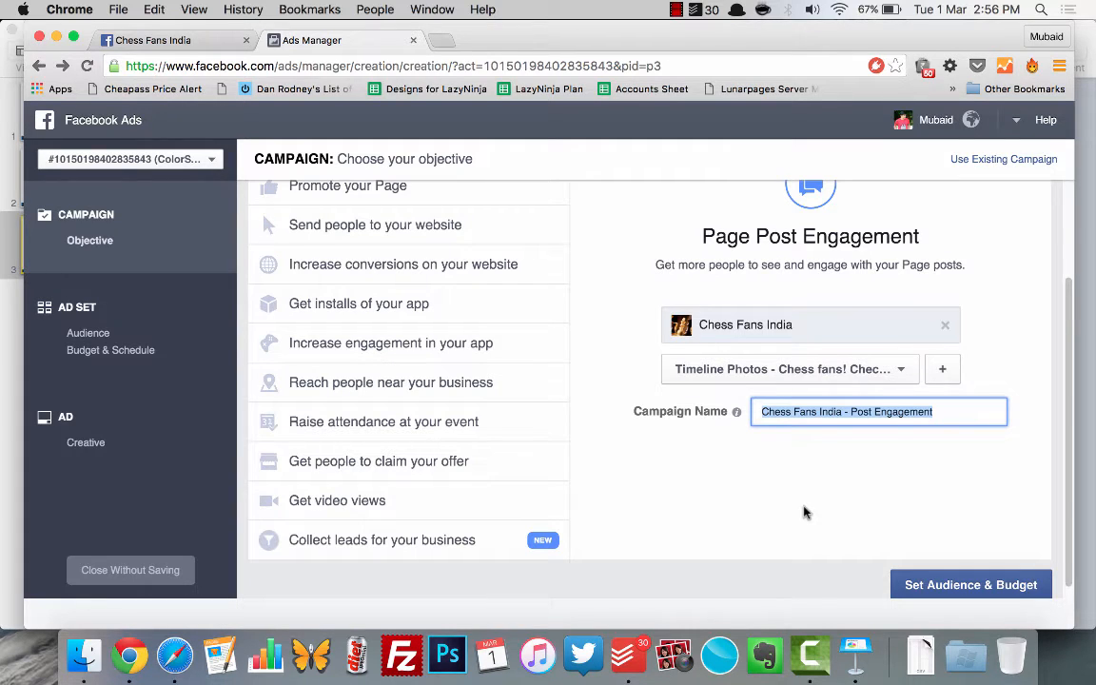
text(Chess)
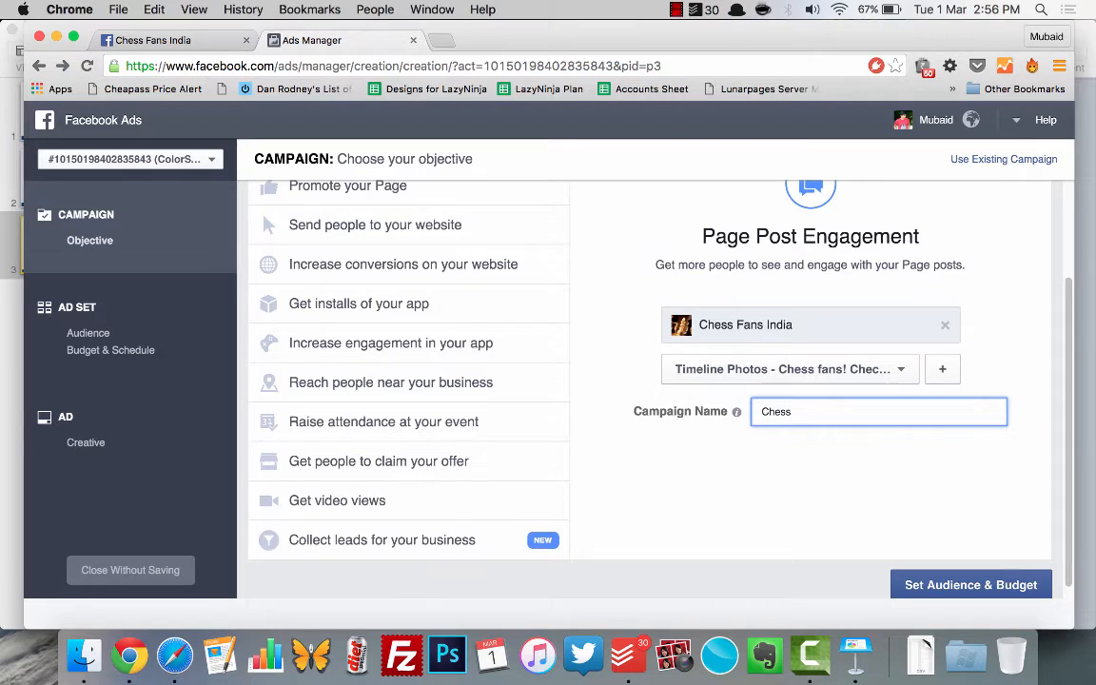
text(-PPE)
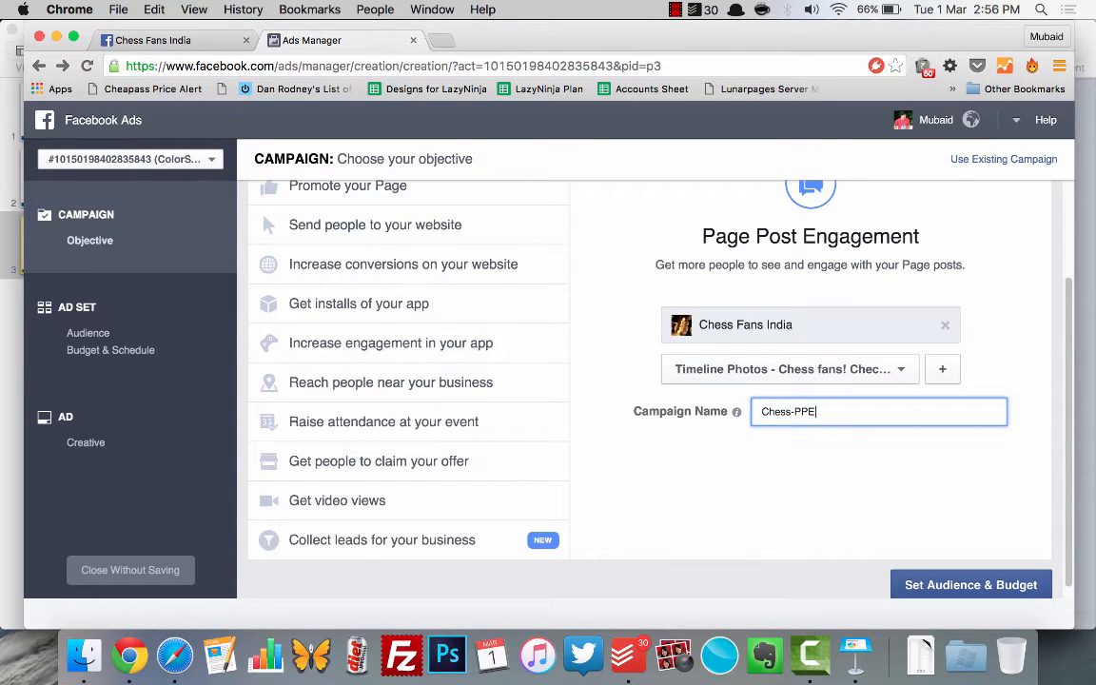
click(906, 586)
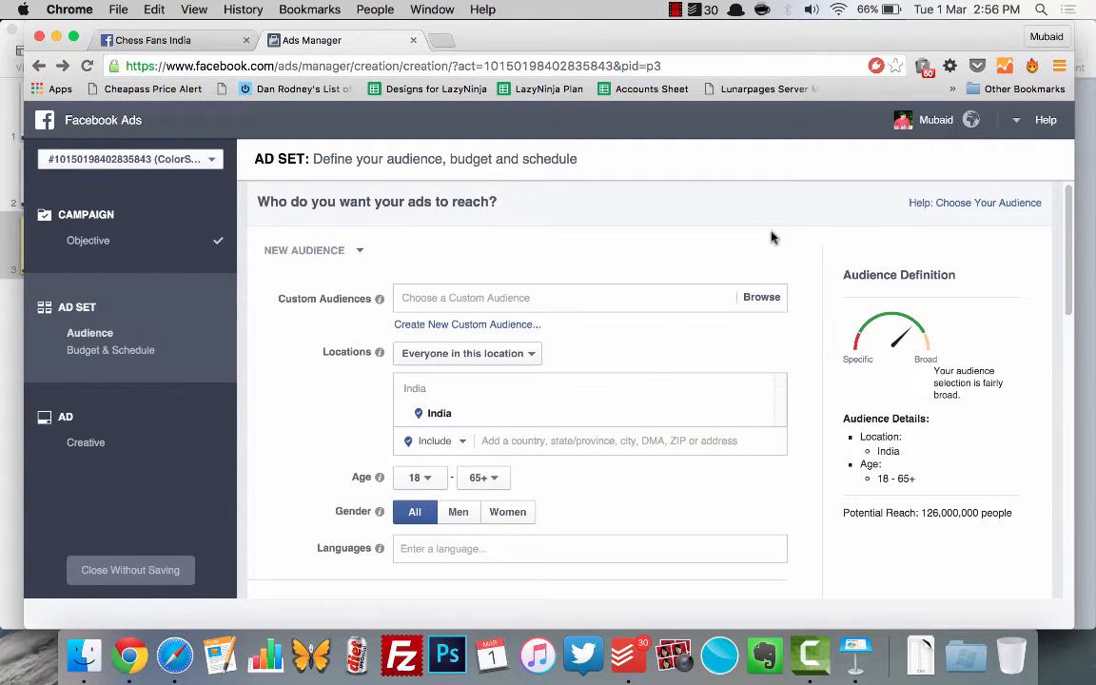
Step: Remove India from the targeted locations and add it back as a country
scroll(314, 463, down, 1)
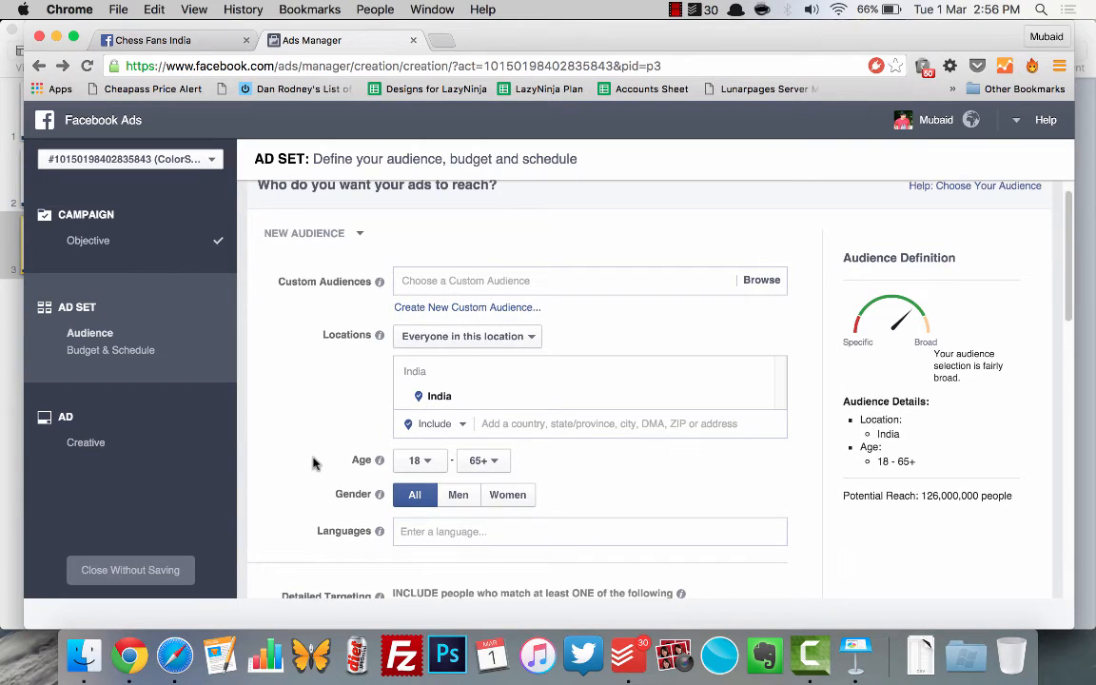
scroll(314, 461, down, 2)
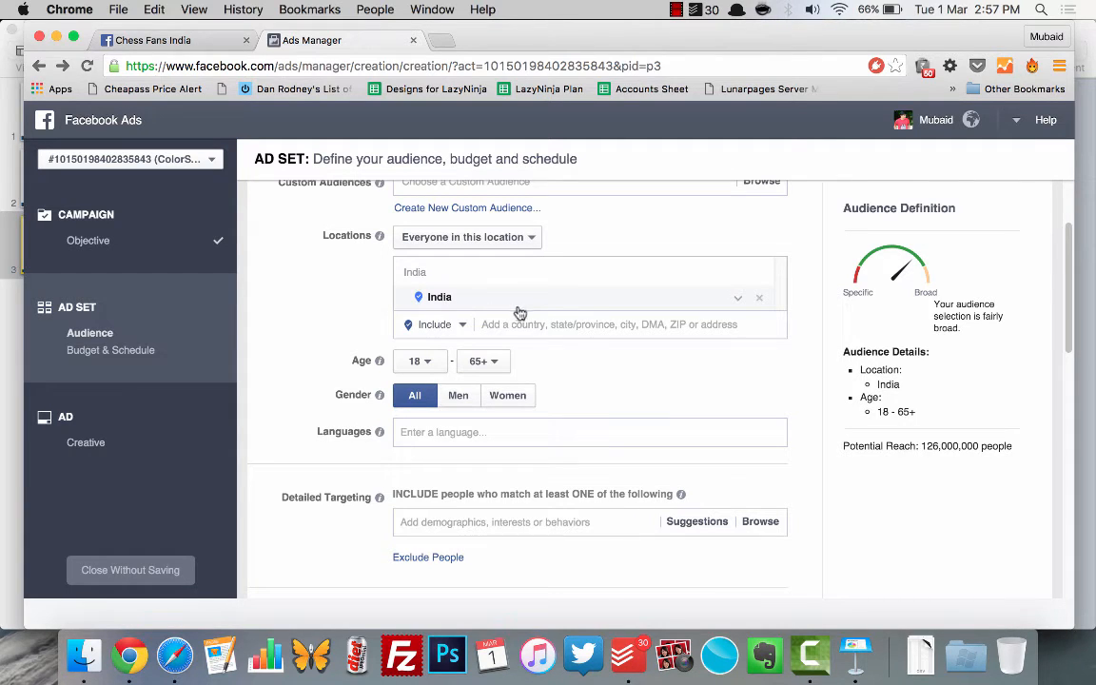
click(762, 302)
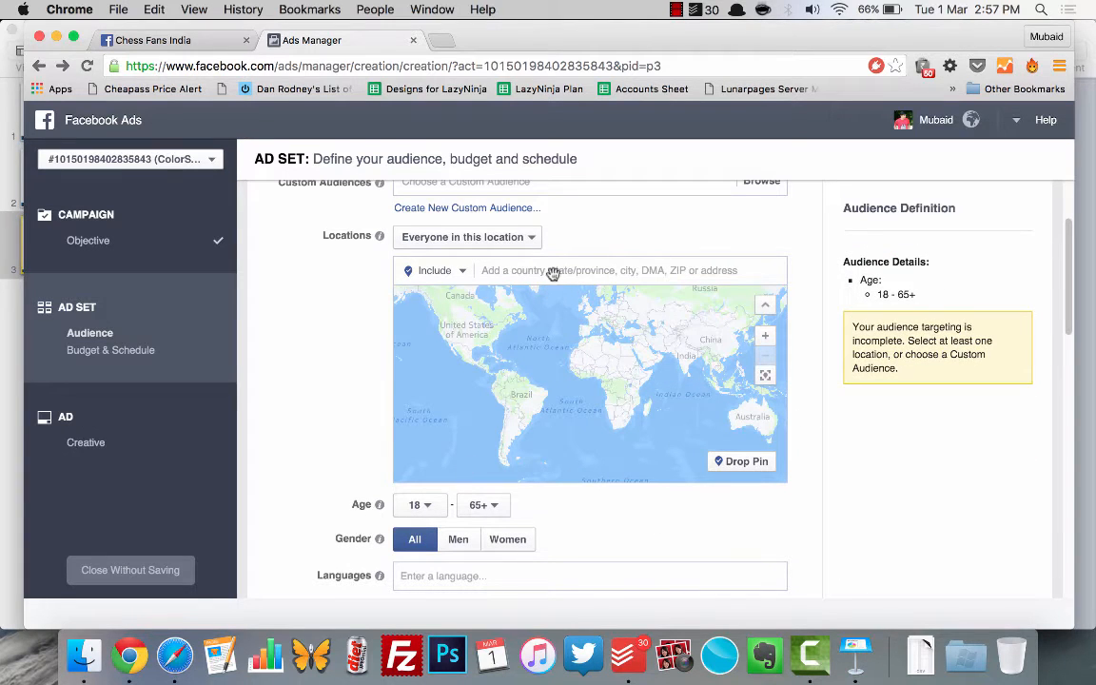
click(587, 271)
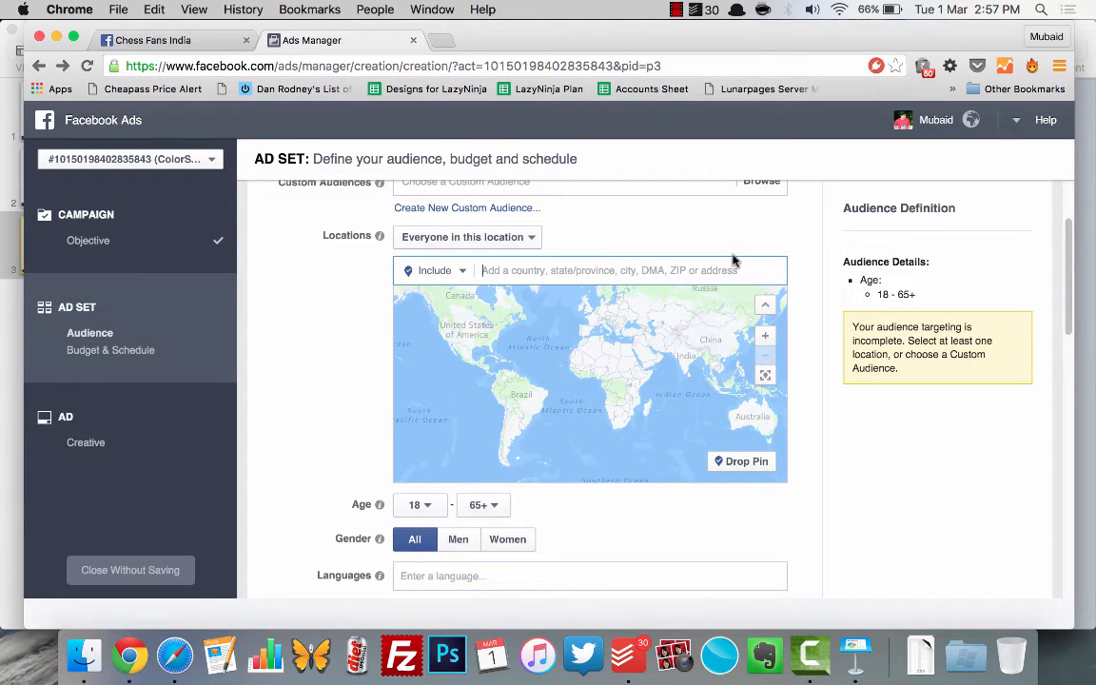
text(India)
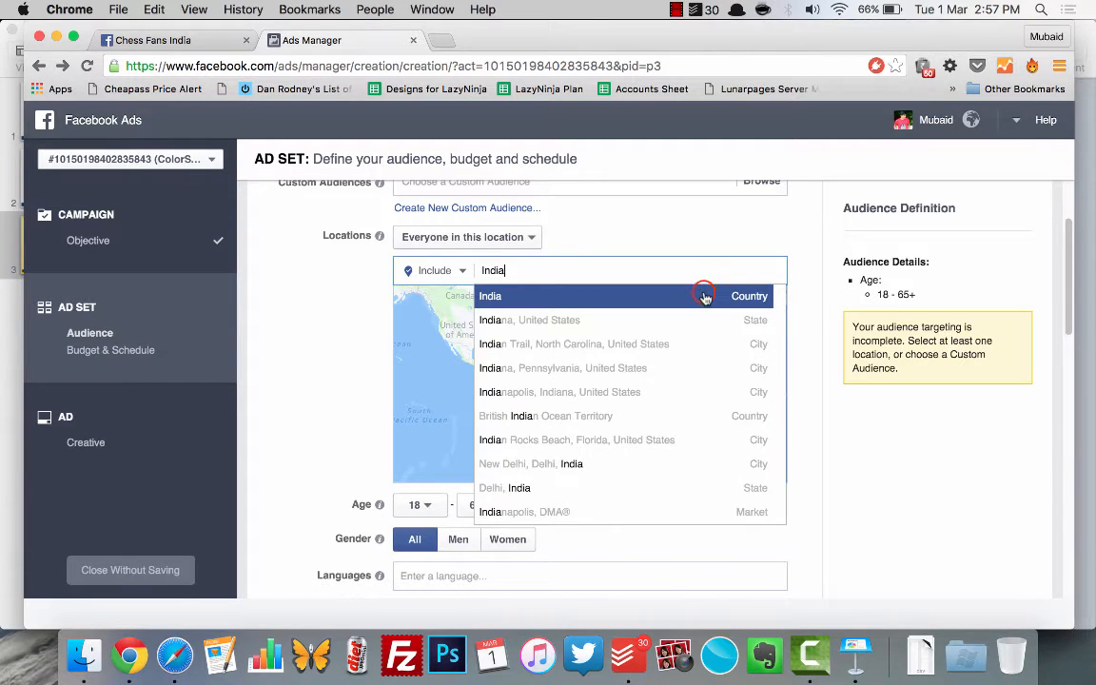
click(704, 292)
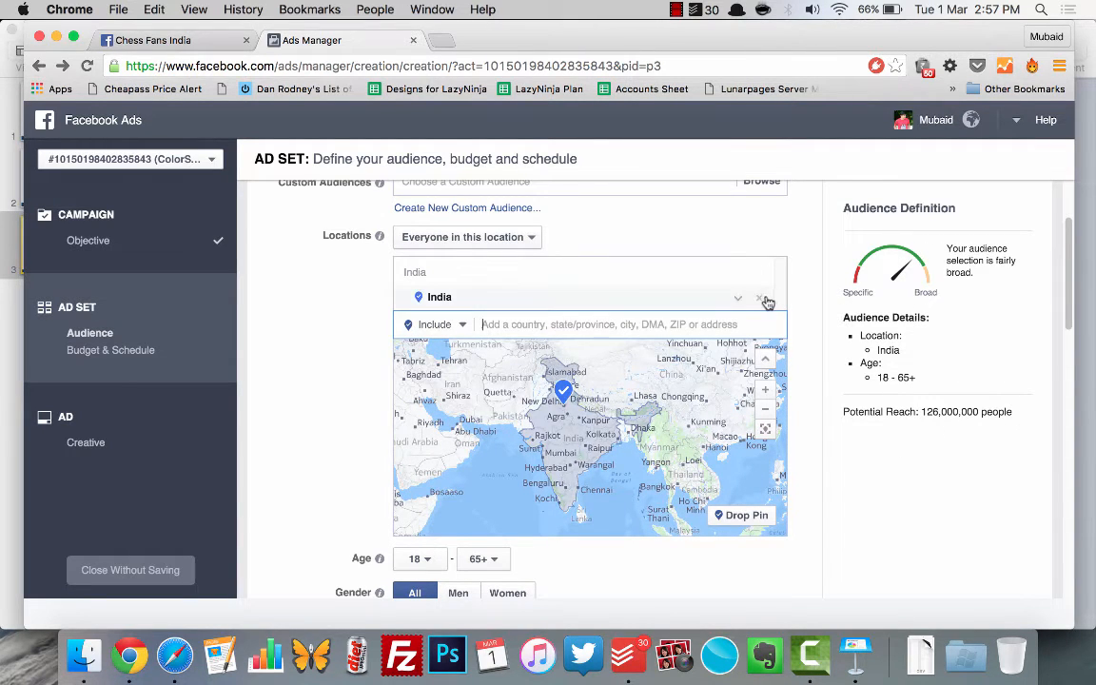
Step: Replace India in the targeted locations with the cities of Pune and Mumbai, Maharashtra
click(759, 299)
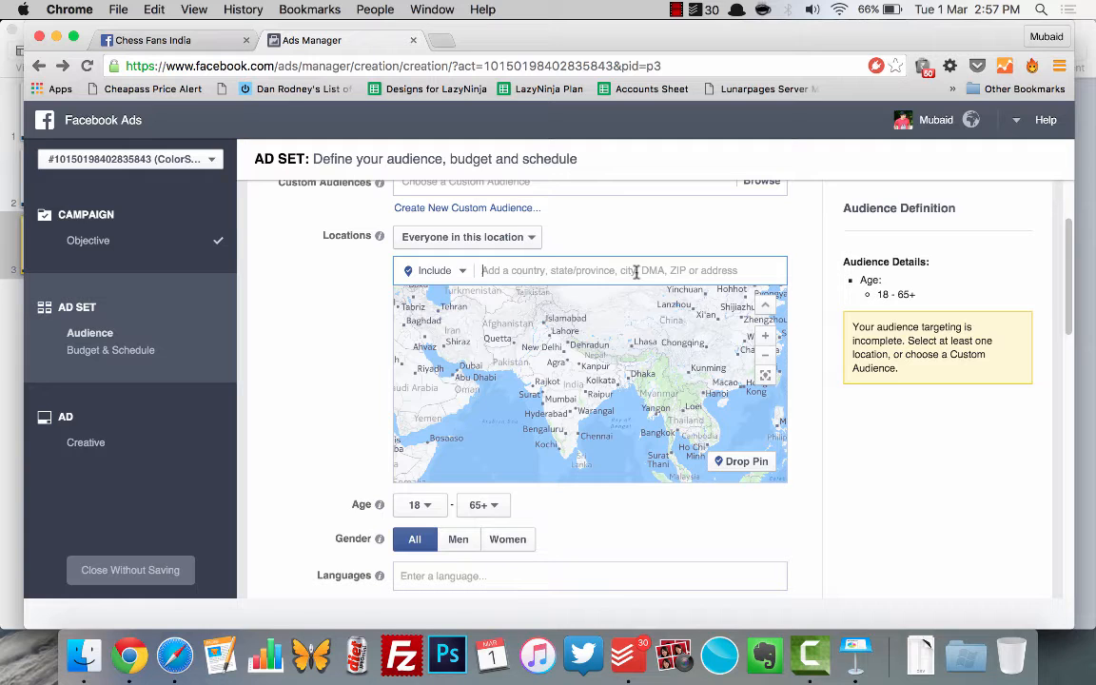
text(Pune)
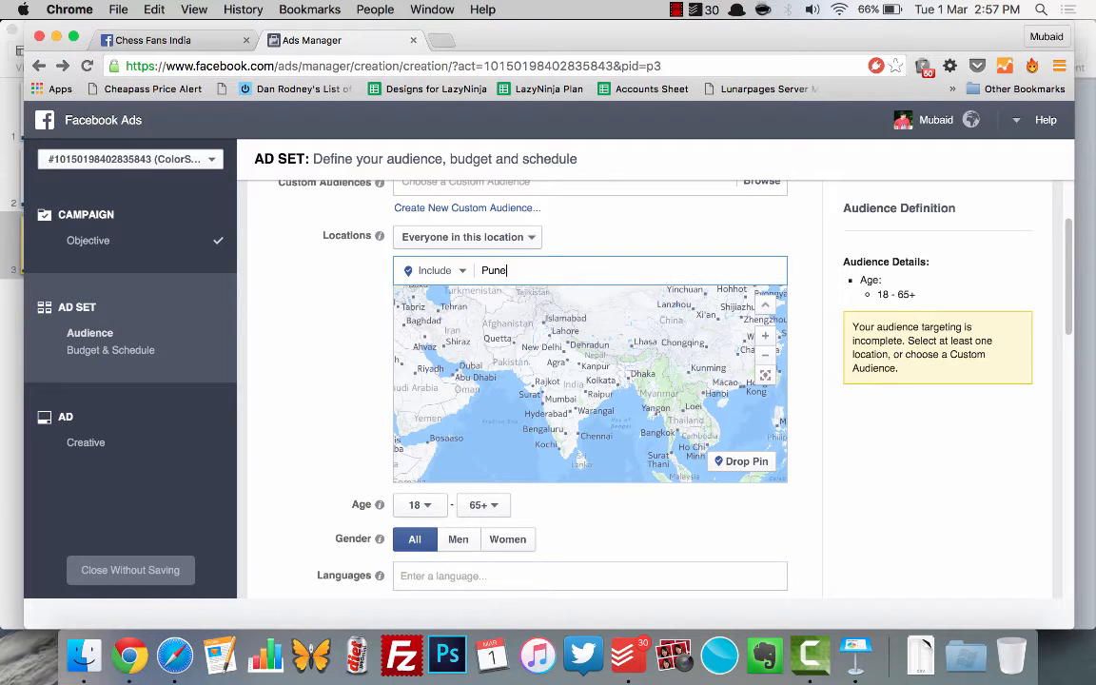
key(Return)
text(Mu)
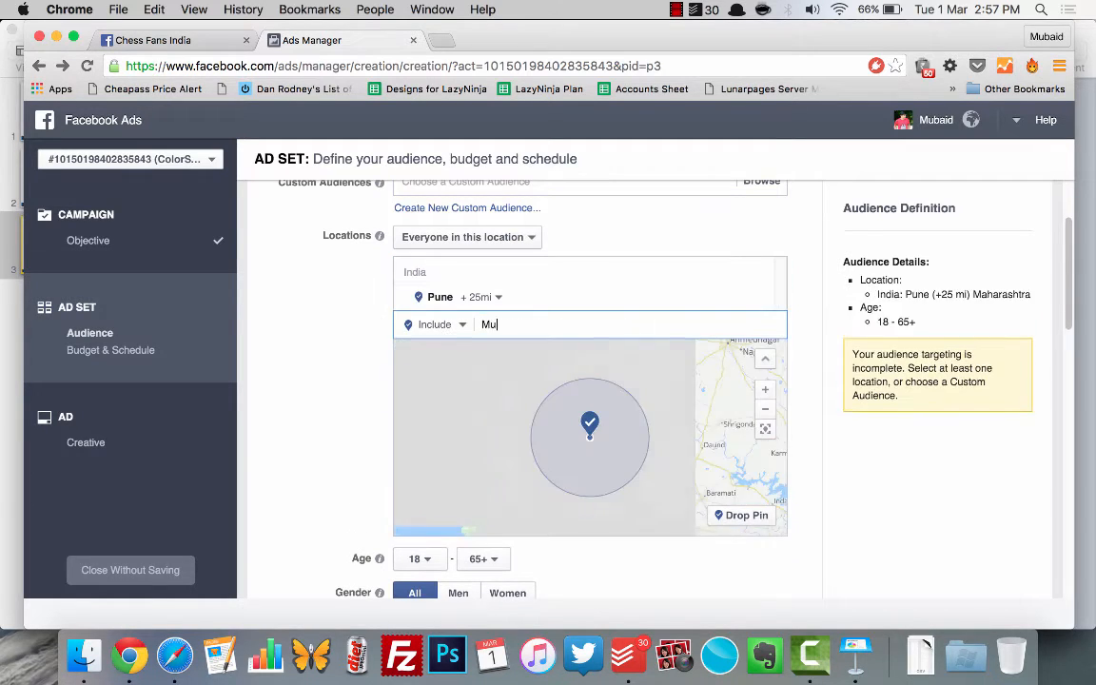
text(mbai)
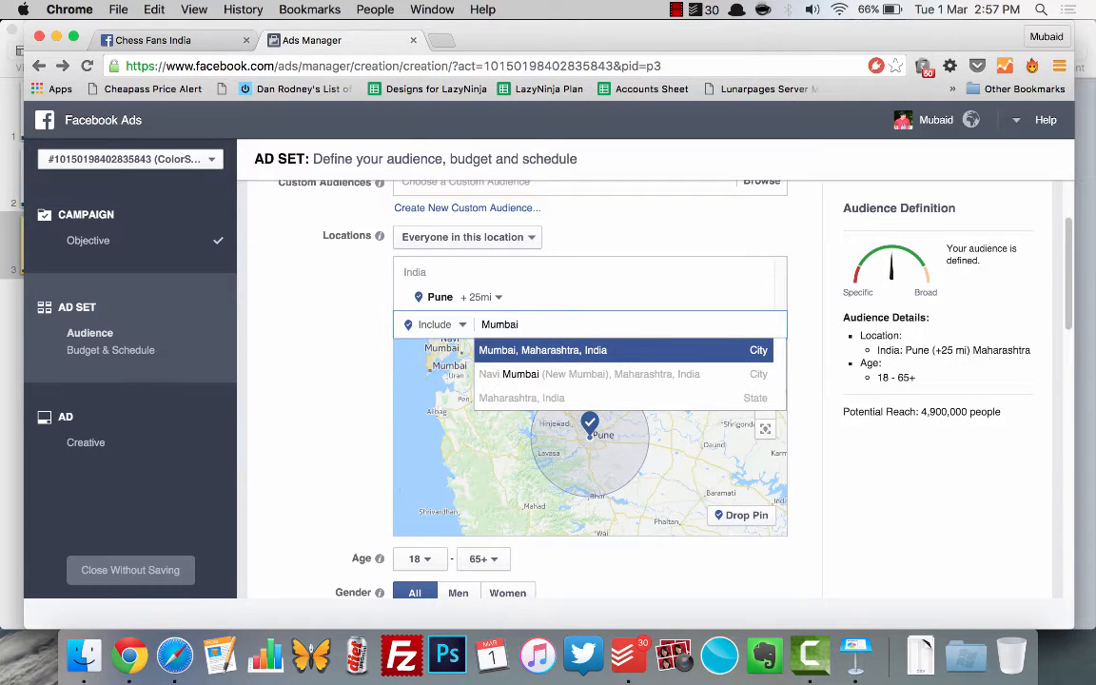
key(Return)
Step: Add the cities of Delhi, Delhi and Bangalore, Karnataka to the targeted locations
text(Delhi)
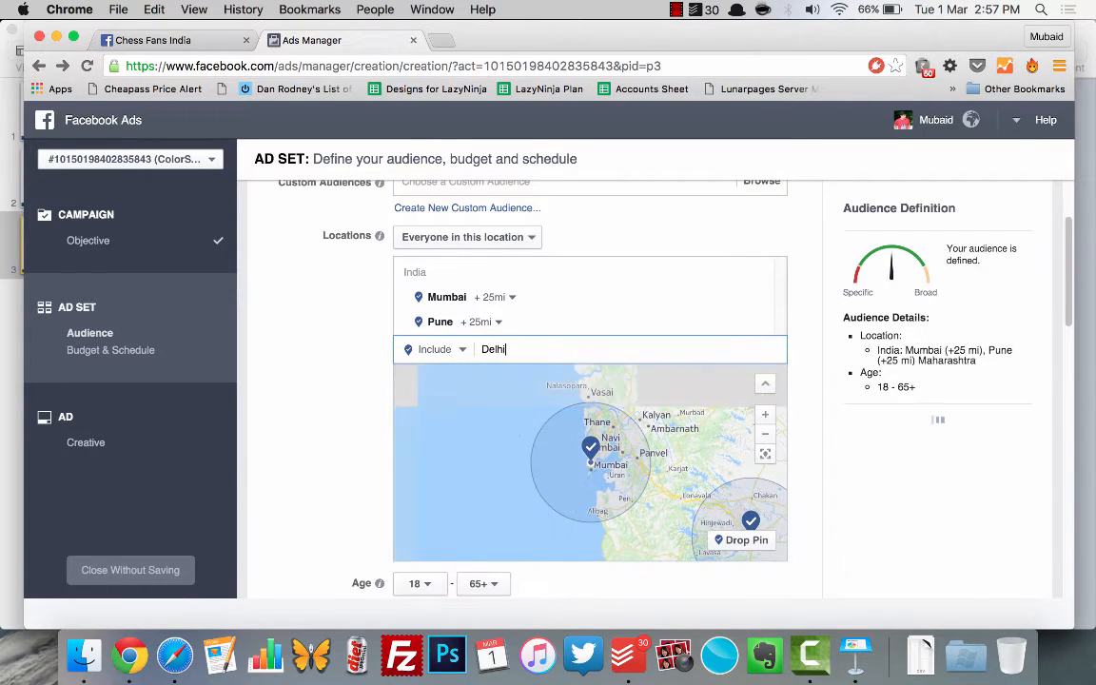
key(Down)
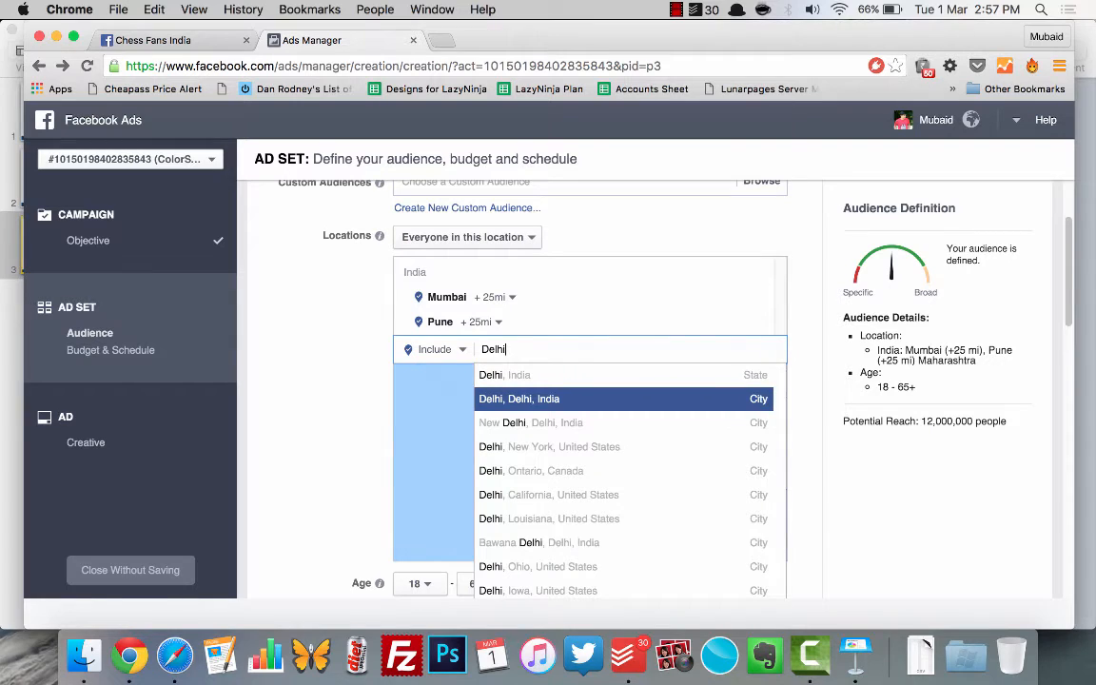
key(Return)
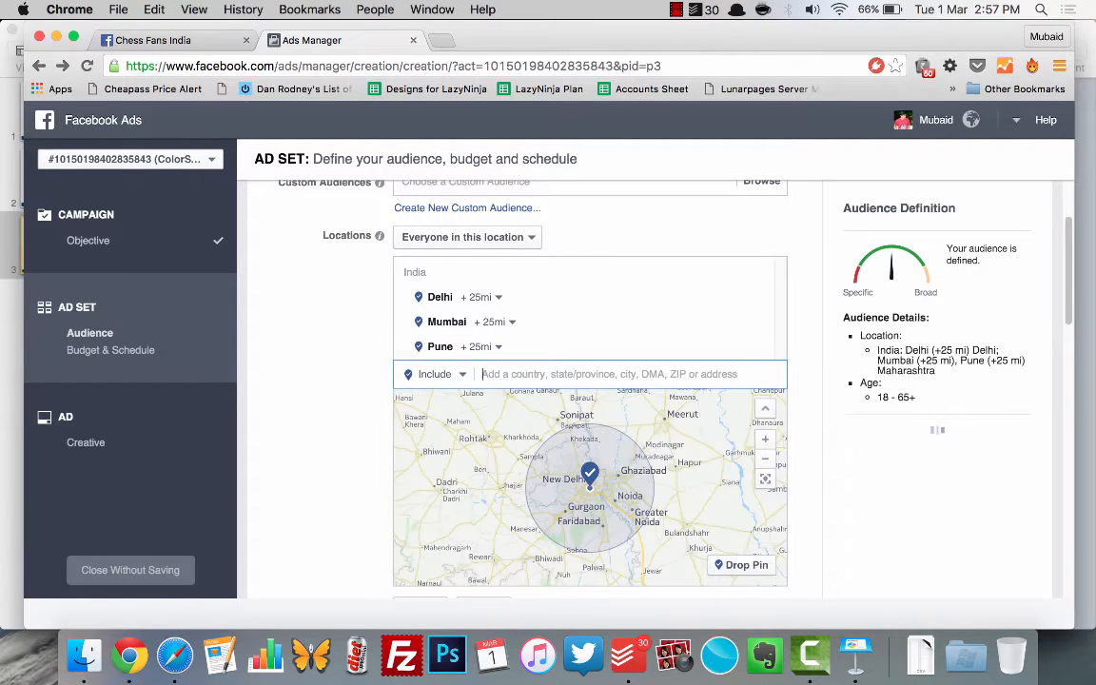
text(Bangalore)
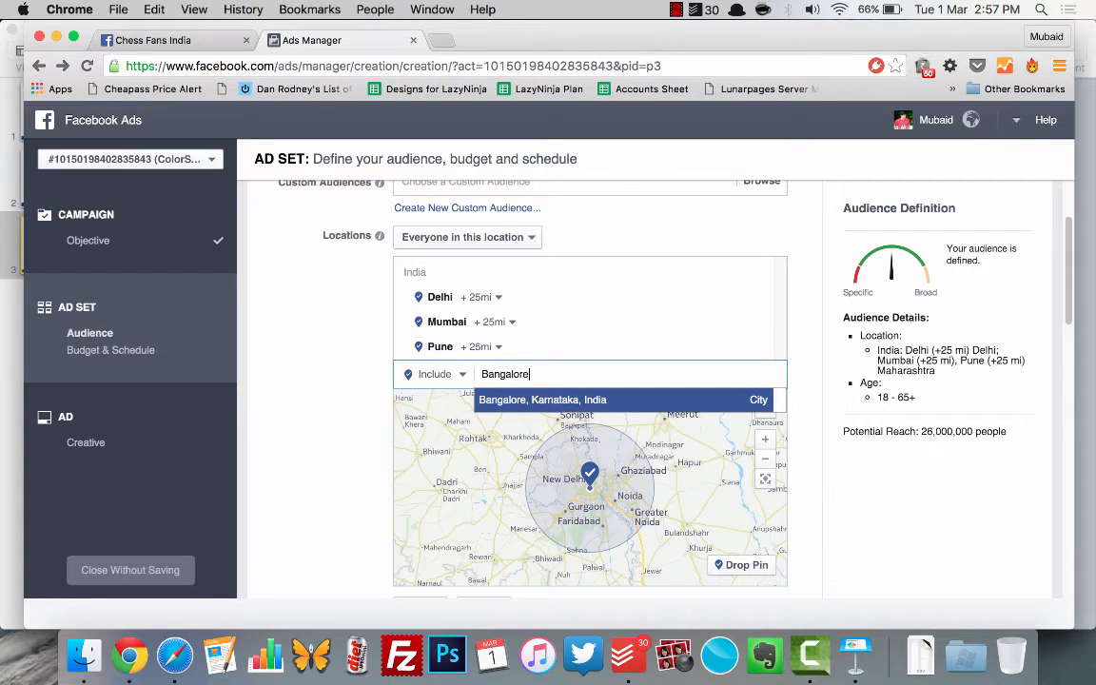
click(582, 399)
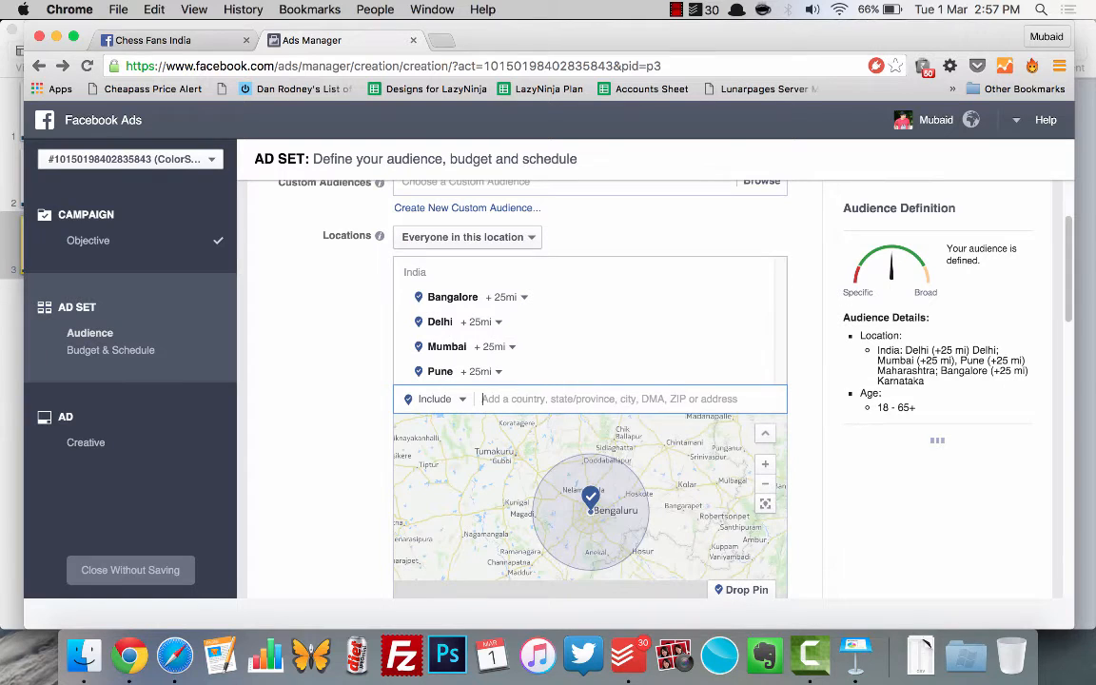
text(Bangalore)
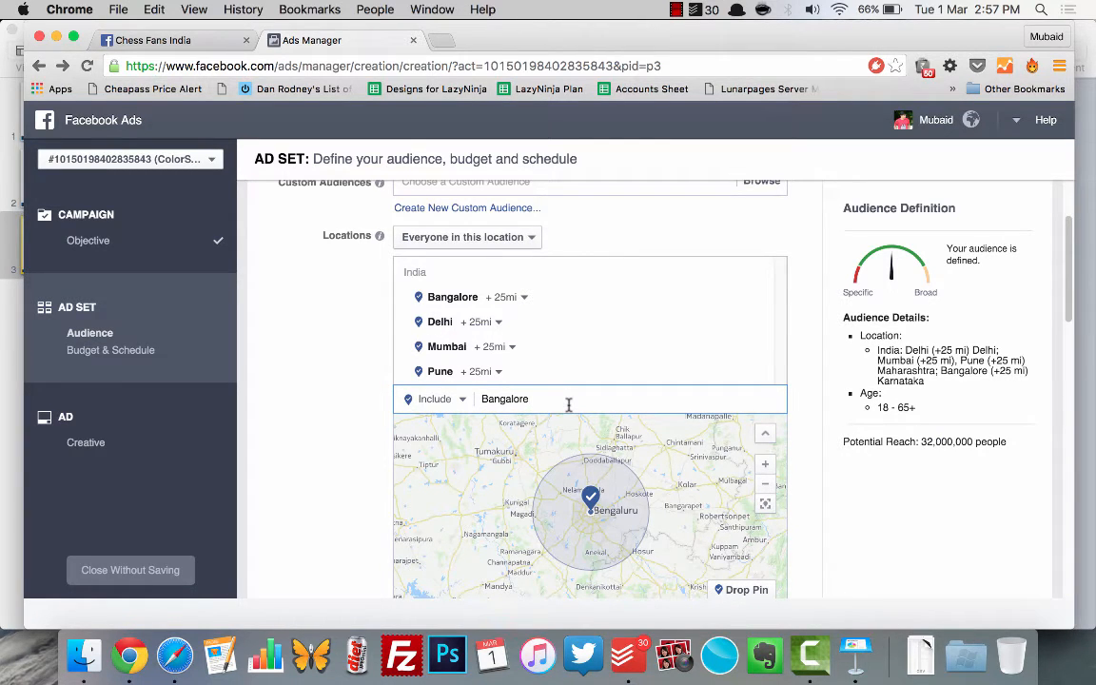
double_click(568, 403)
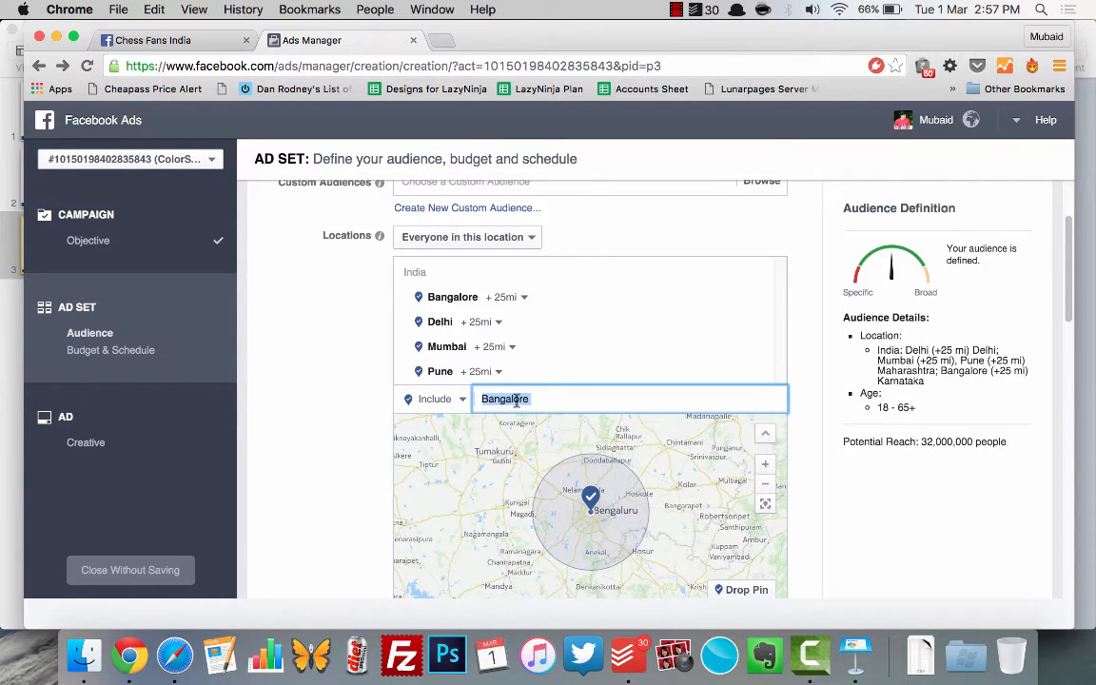
Step: Add the city of Chennai, Tamil Nadu to the targeted locations
text(Chenn)
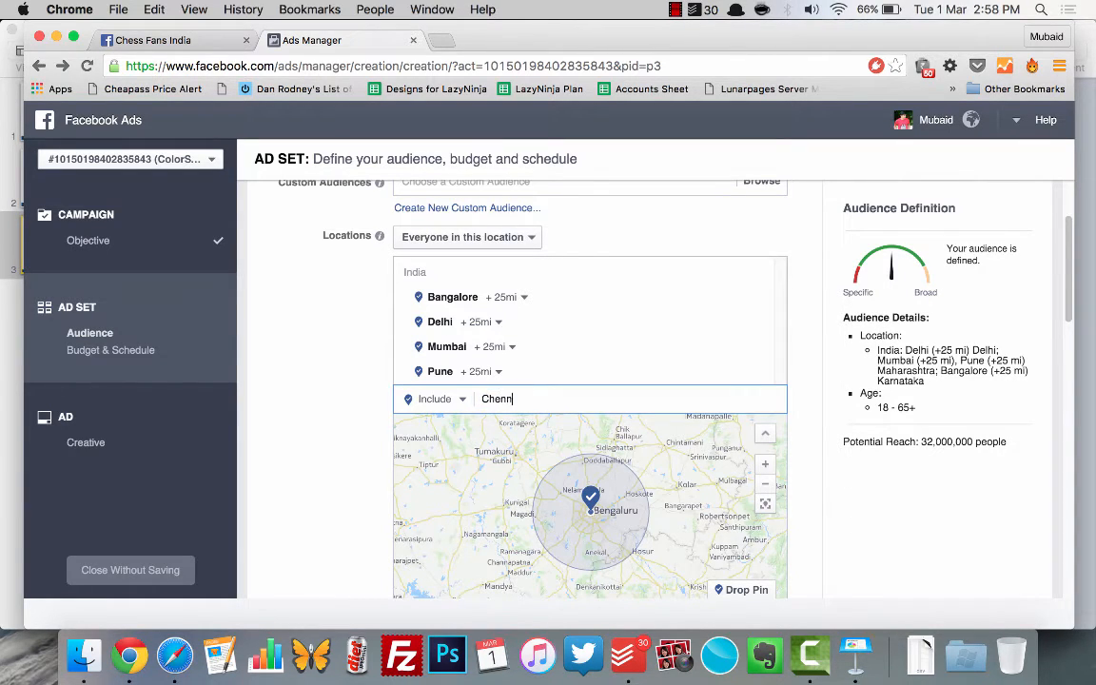
key(Return)
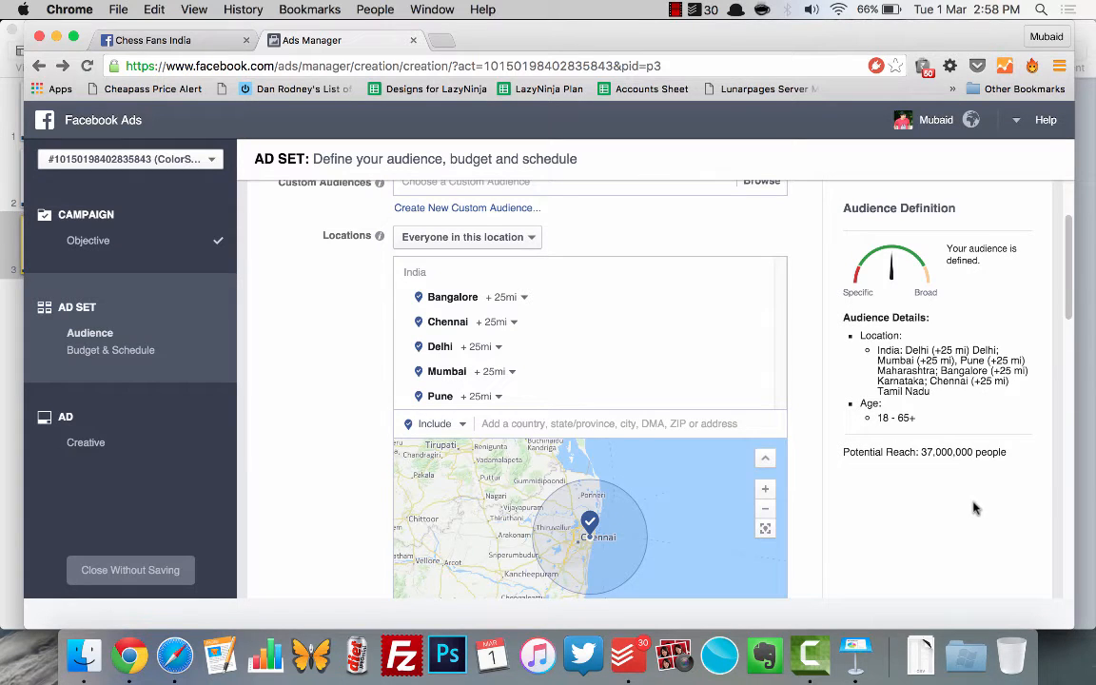
scroll(879, 456, down, 1)
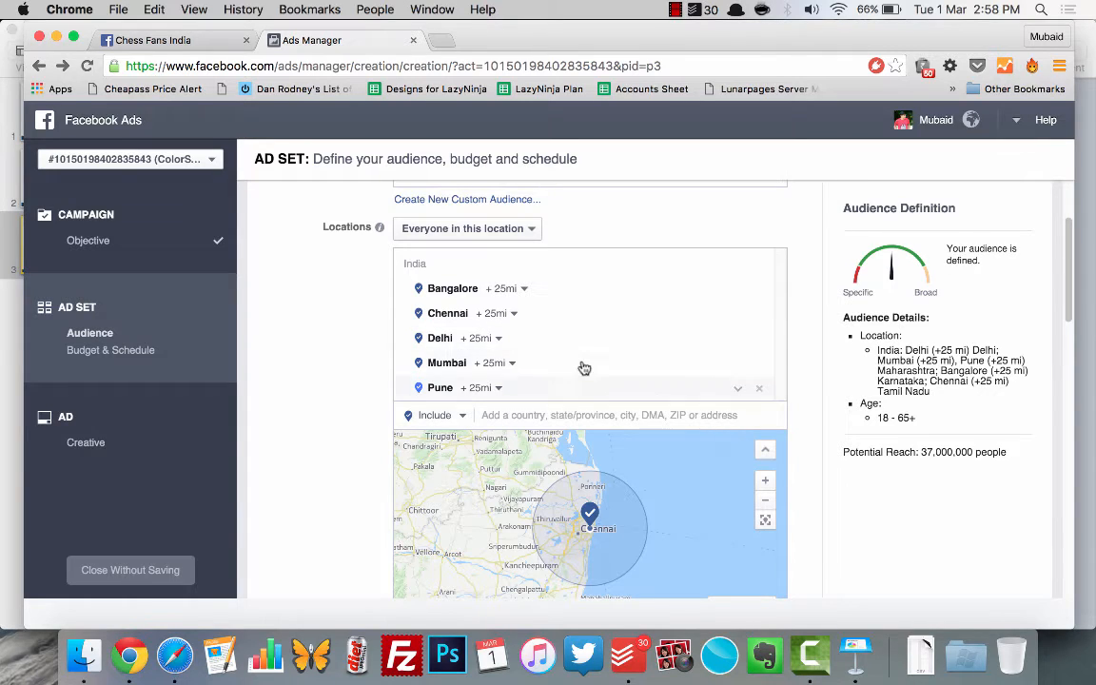
scroll(581, 367, down, 3)
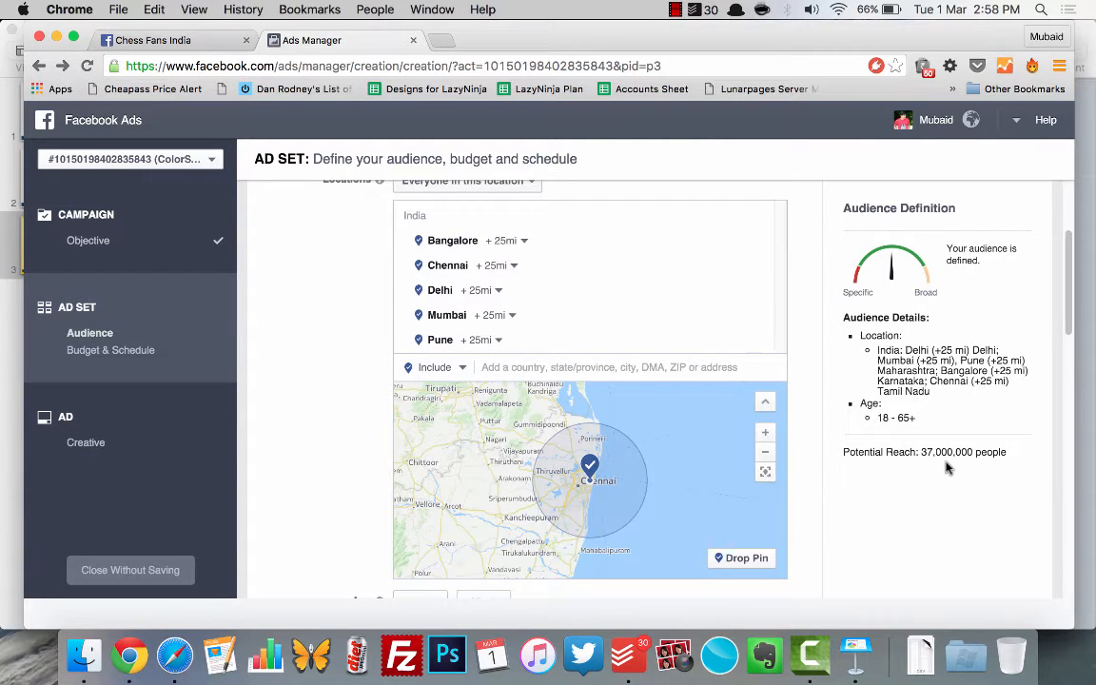
scroll(954, 428, down, 2)
scroll(955, 431, up, 3)
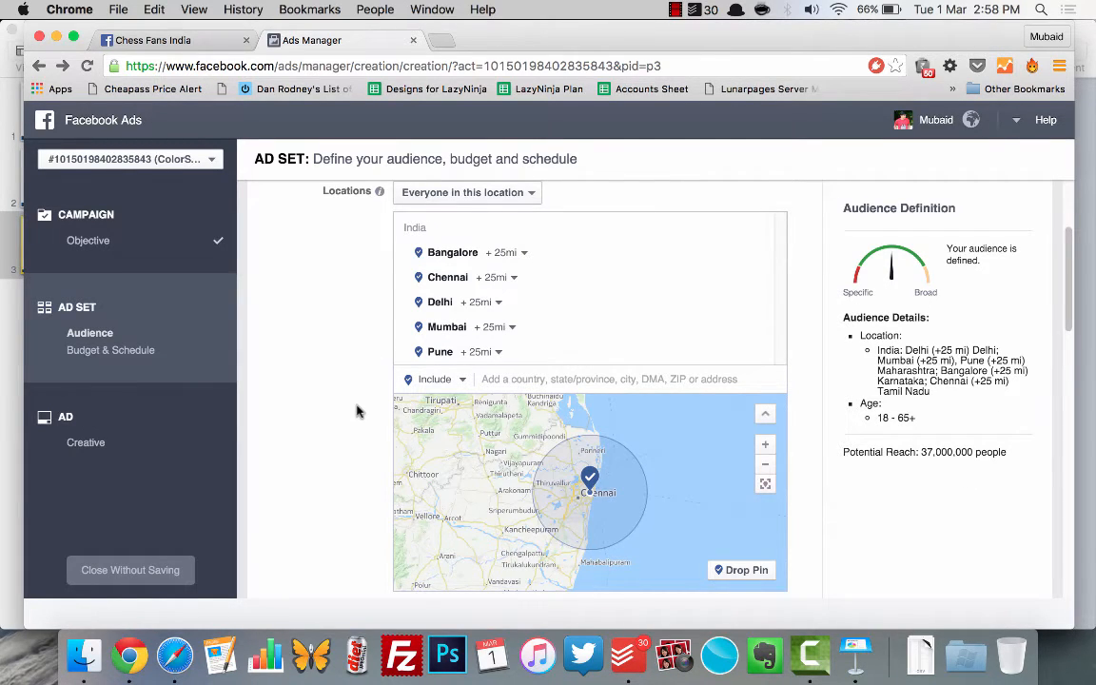
Step: Set the maximum age of the targeted audience to 30
scroll(357, 411, down, 5)
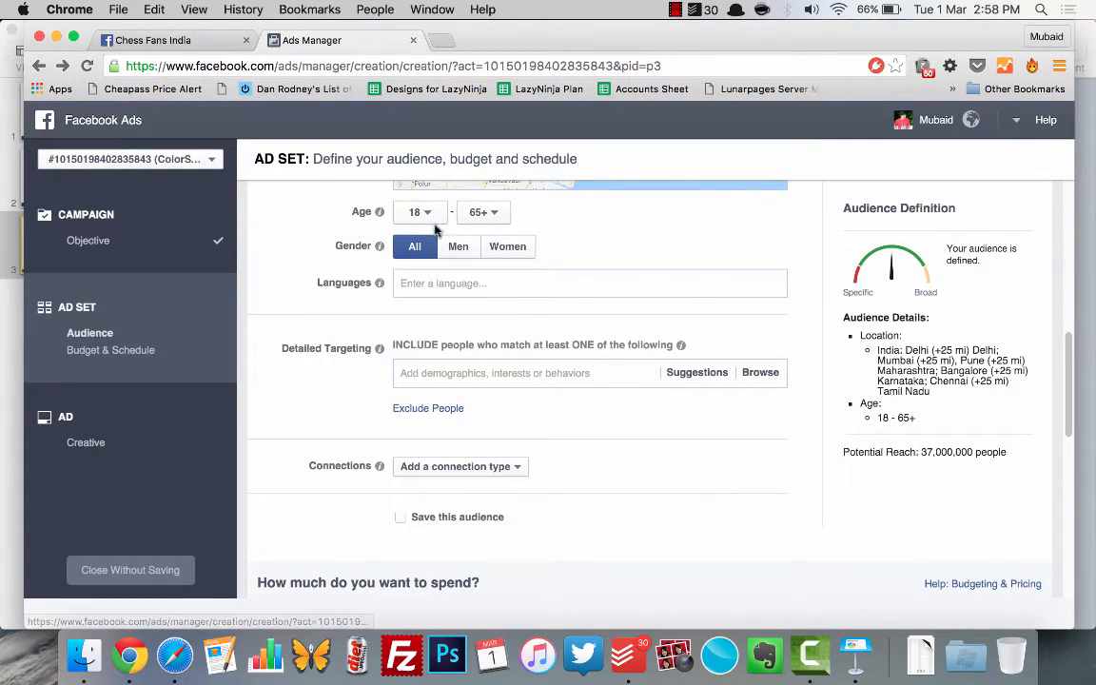
click(495, 212)
scroll(485, 423, down, 3)
click(481, 454)
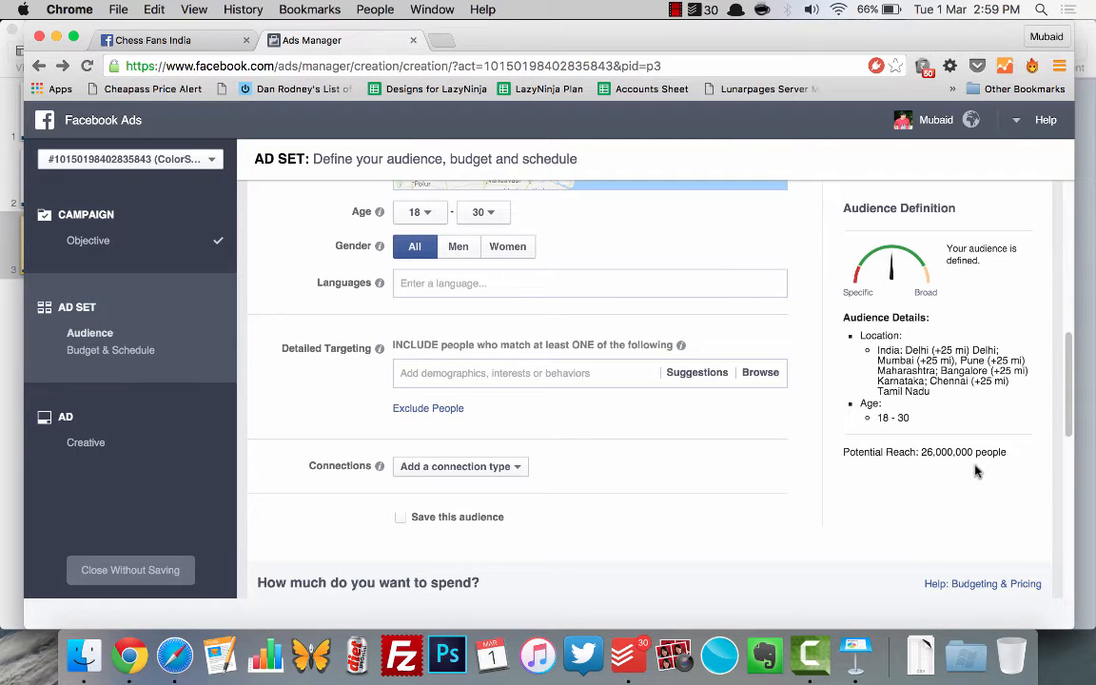
scroll(299, 310, up, 1)
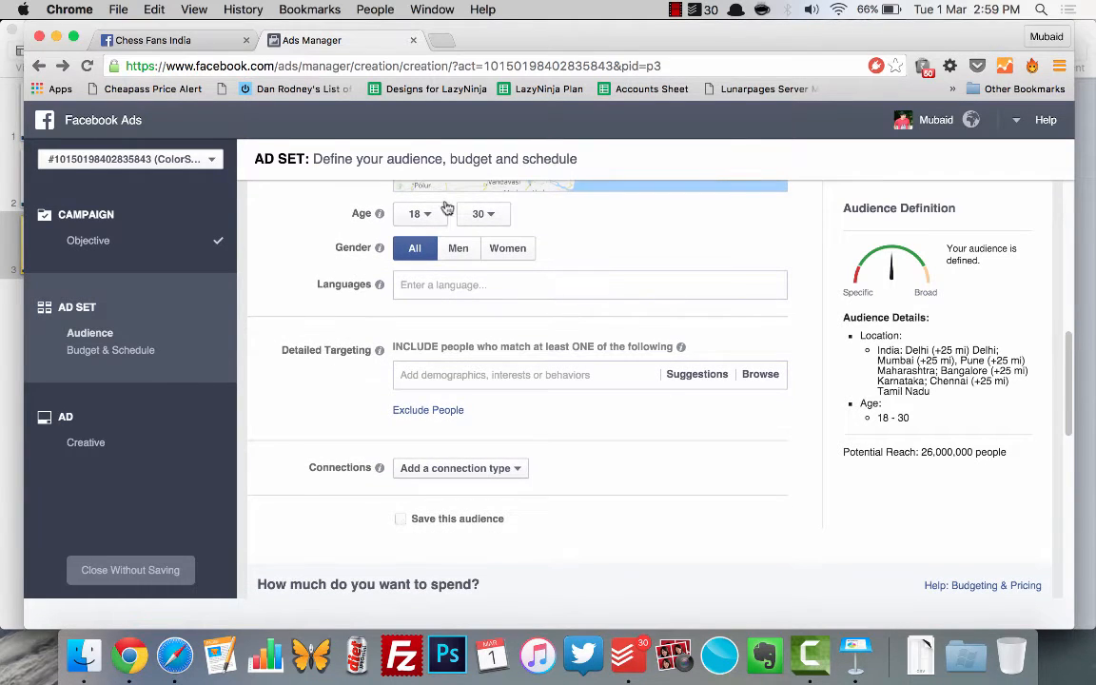
Step: Switch the audience gender to men, to women, and back to all to compare the potential reach
scroll(320, 301, down, 2)
scroll(321, 300, down, 1)
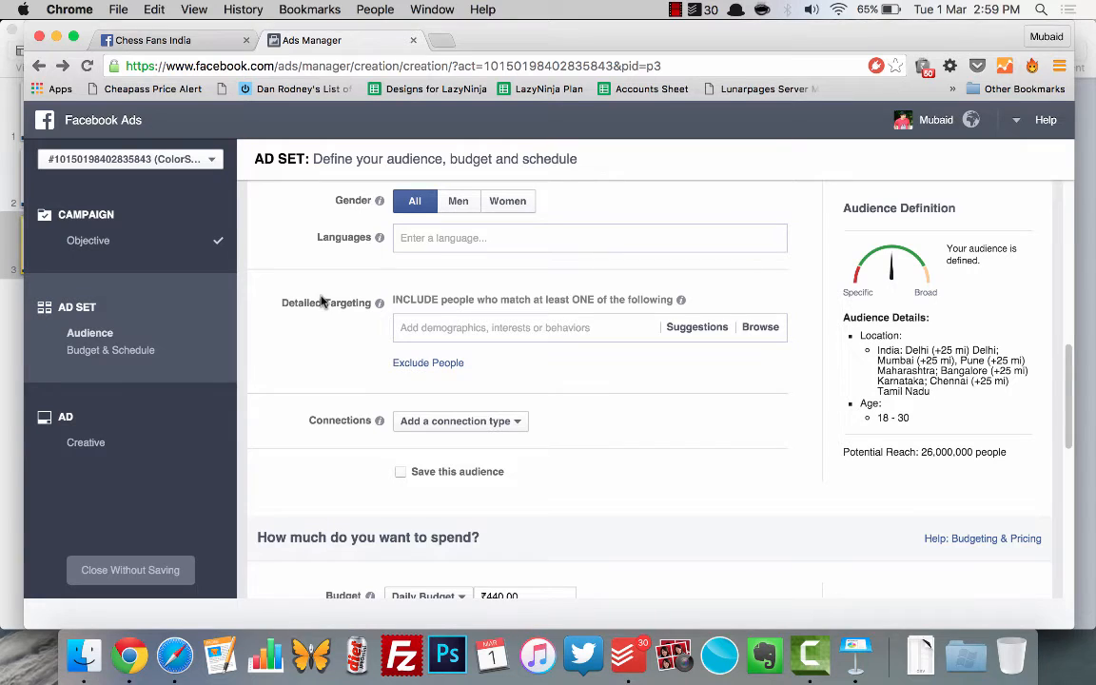
click(456, 204)
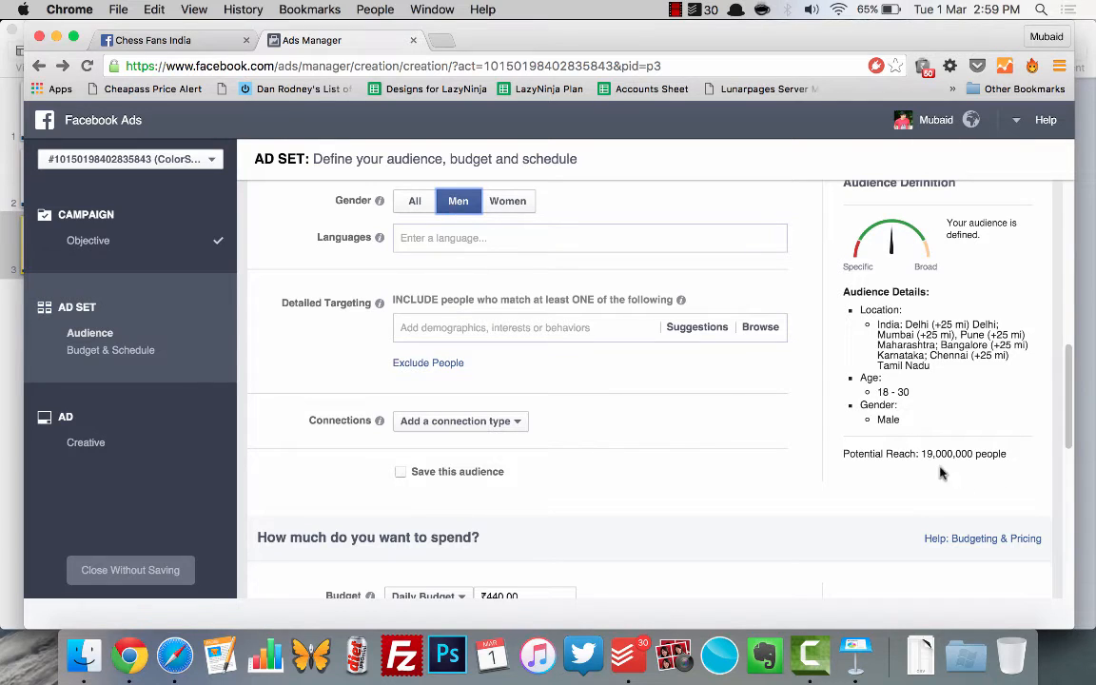
click(508, 202)
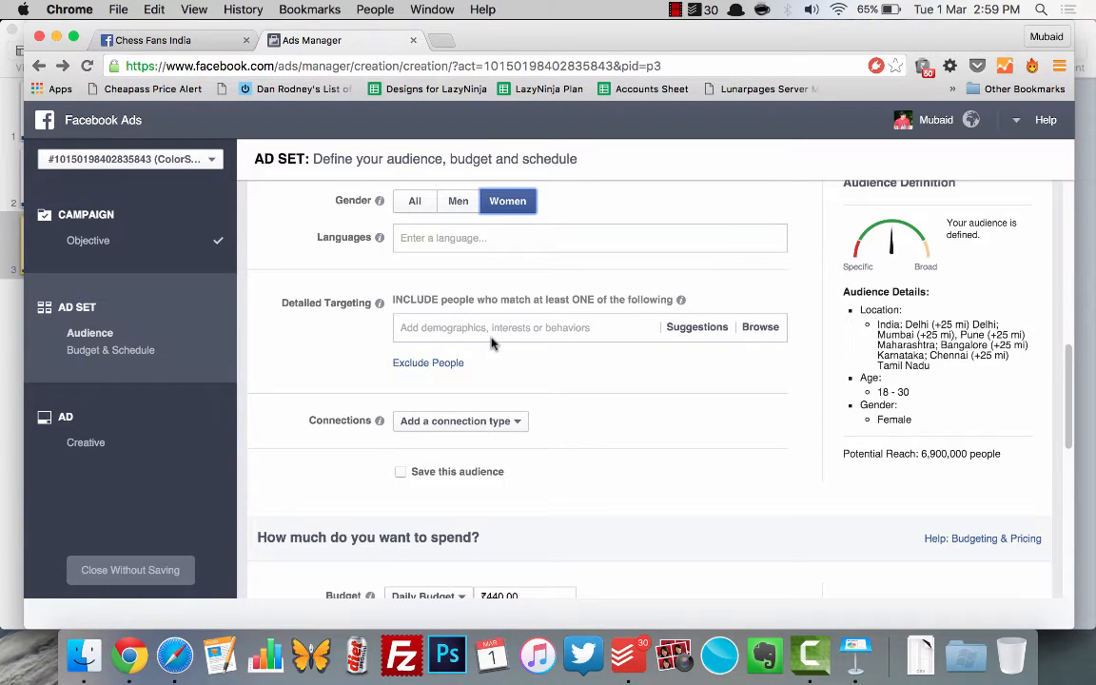
click(405, 211)
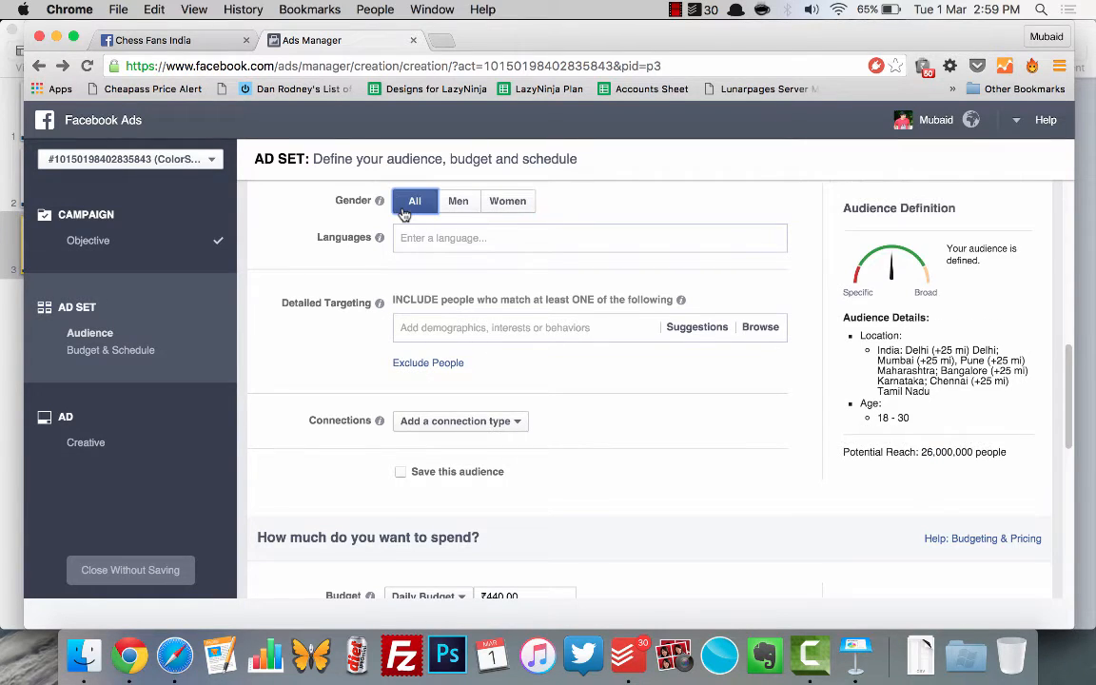
Step: Search the detailed targeting options for Sachin Tendulkar
scroll(264, 254, up, 1)
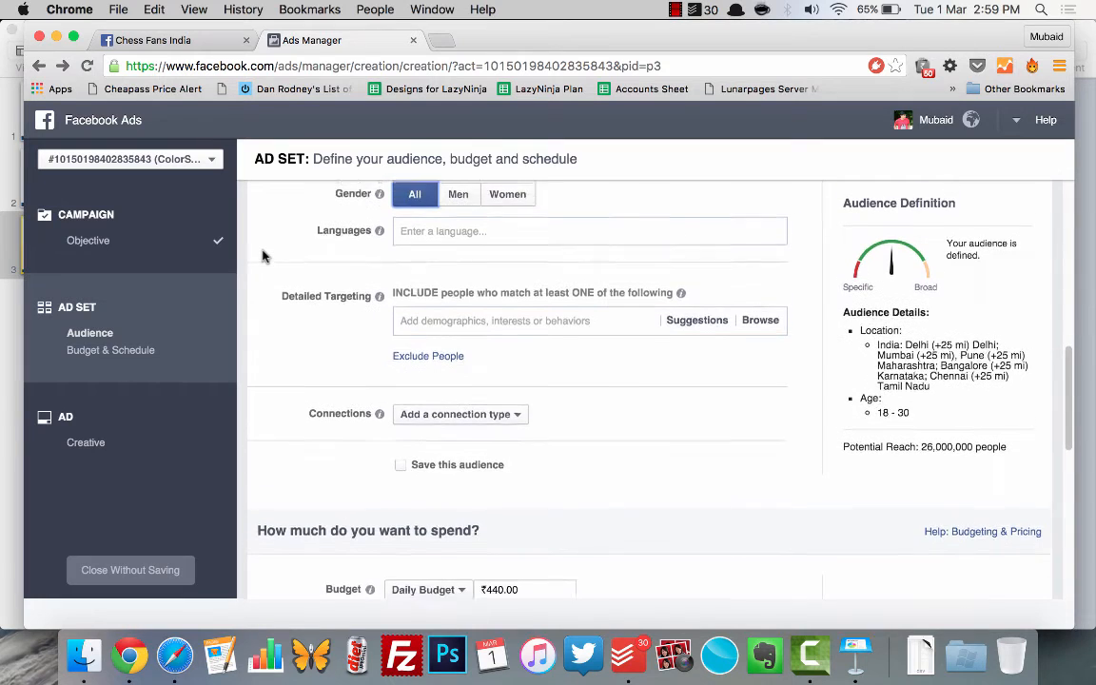
scroll(264, 255, down, 1)
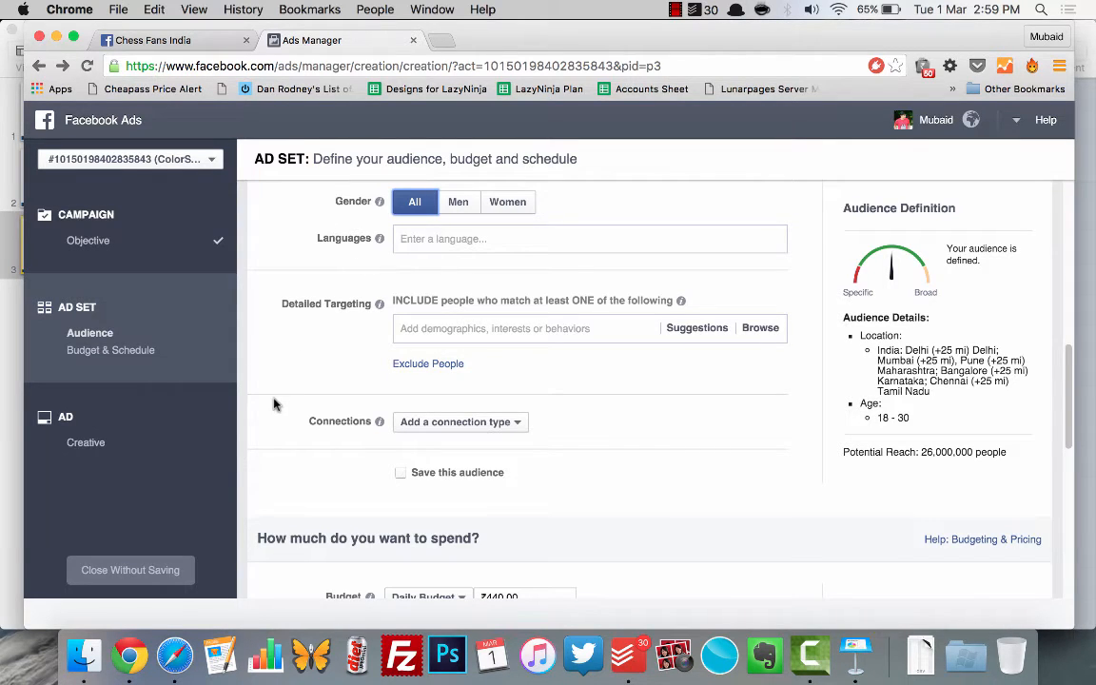
scroll(274, 403, down, 3)
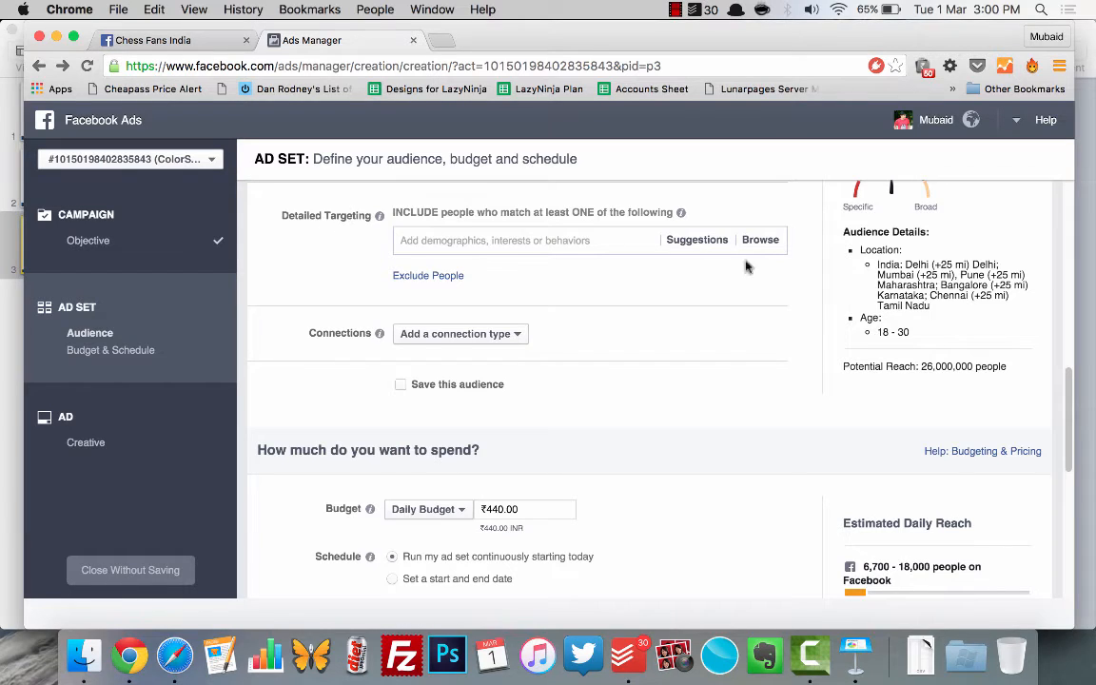
scroll(949, 411, up, 1)
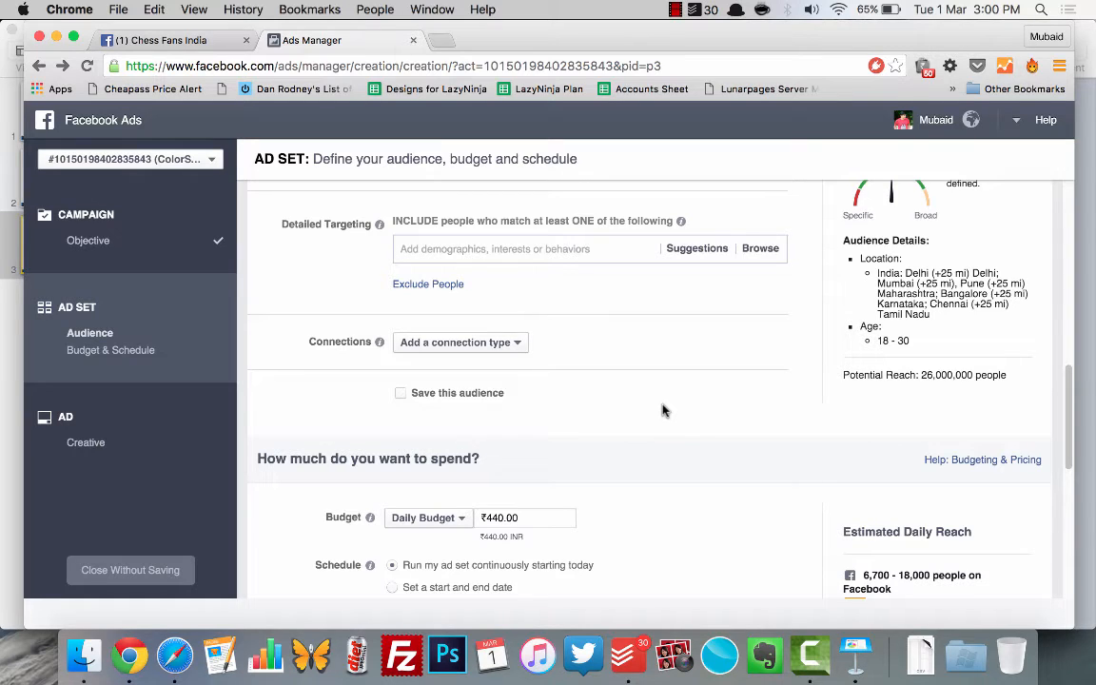
click(508, 250)
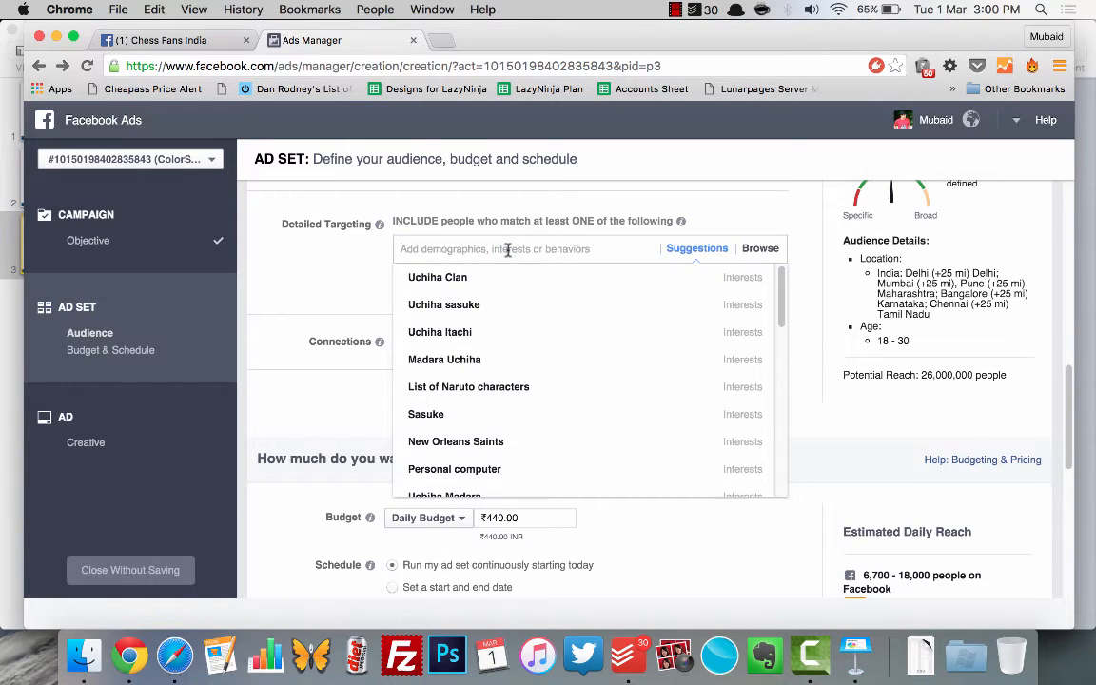
text(Sachi )
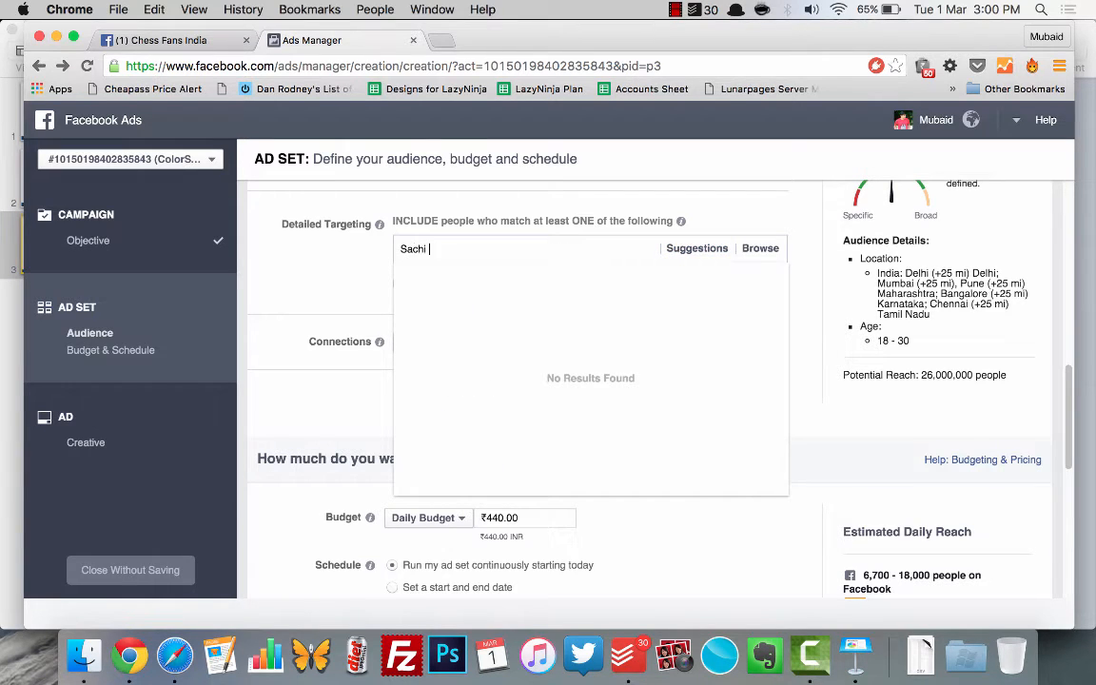
text(n Tendulkar)
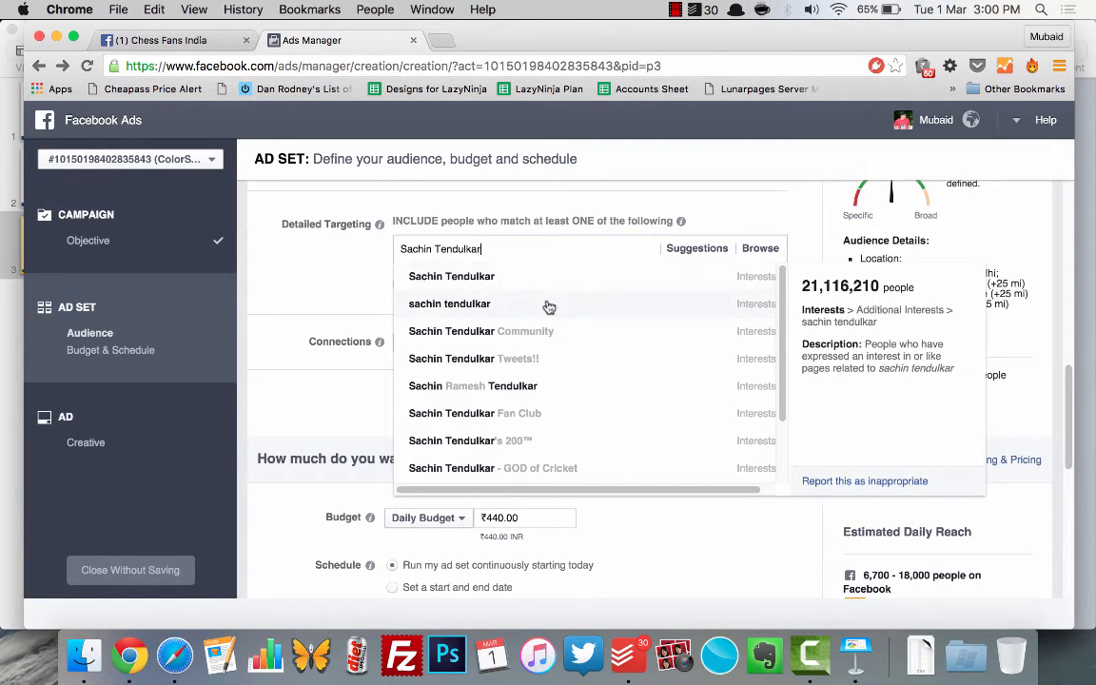
Step: Examine the suggested interests related to Sachin Tendulkar and the audience size and description of each
scroll(534, 404, down, 3)
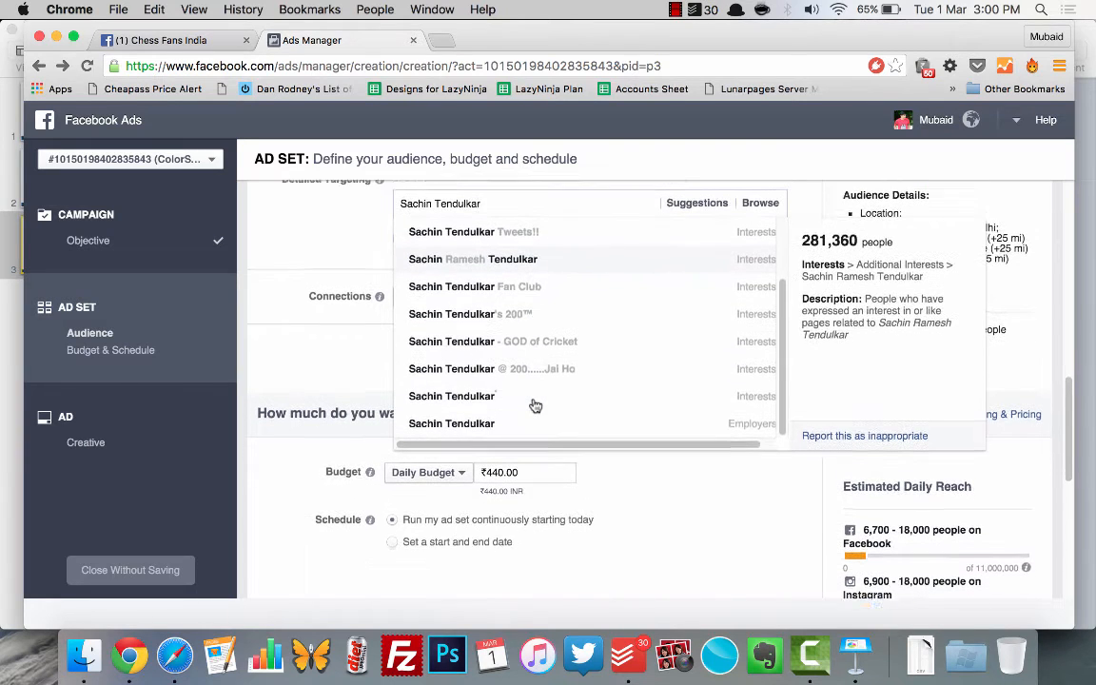
scroll(533, 403, up, 1)
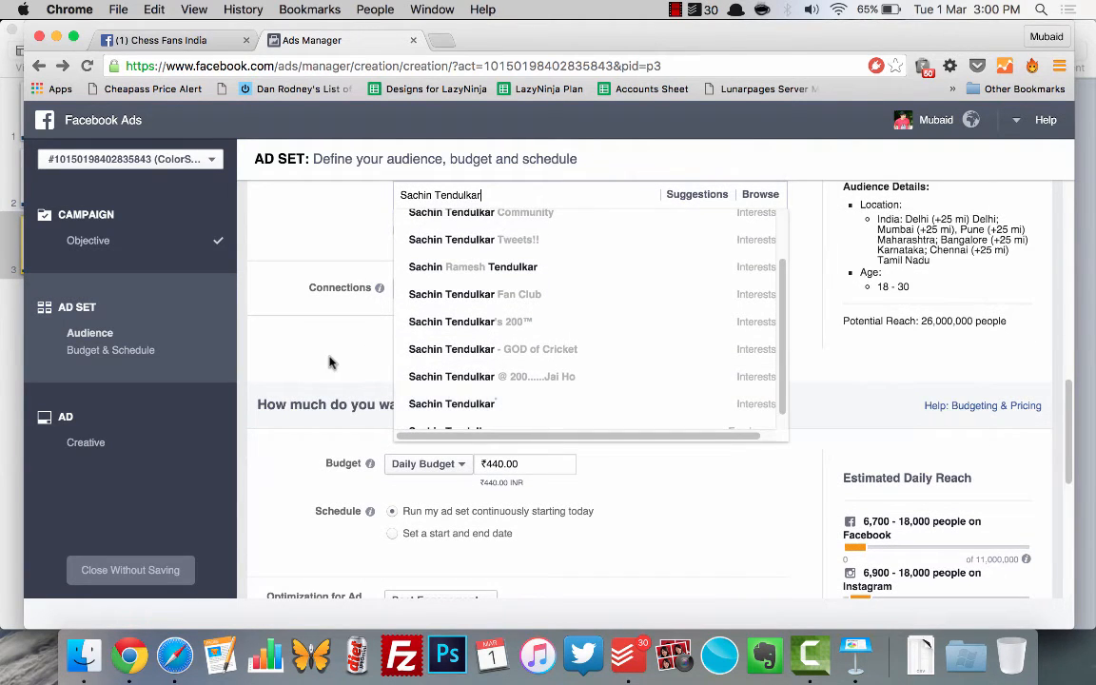
scroll(330, 361, up, 2)
scroll(496, 356, up, 3)
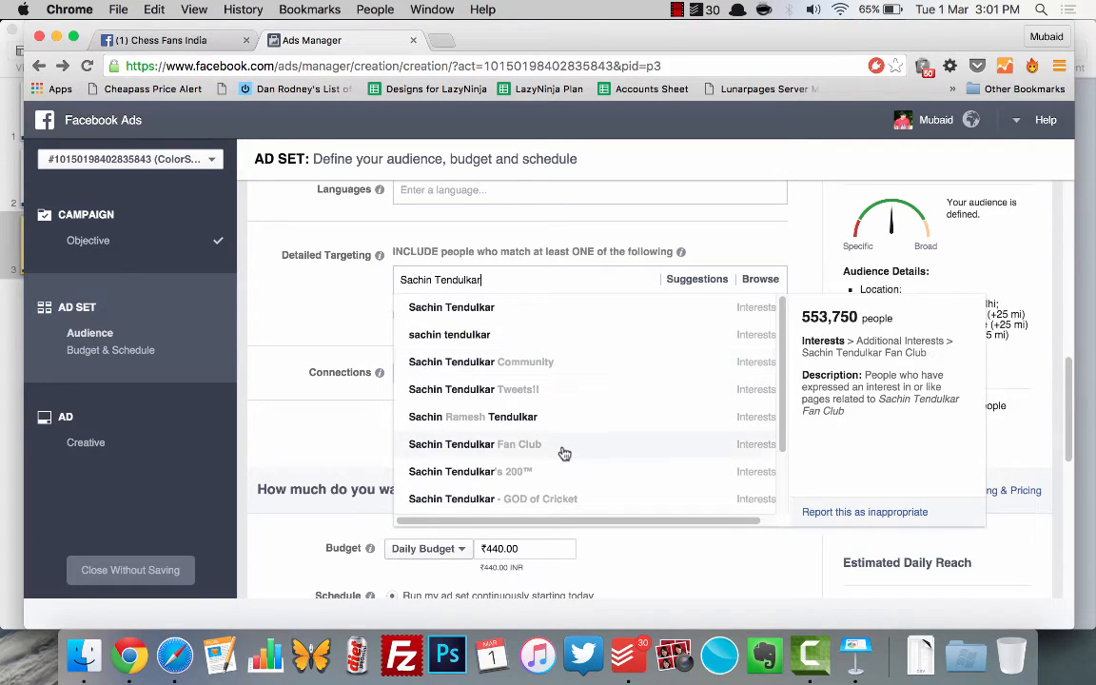
scroll(562, 451, down, 1)
scroll(564, 453, down, 2)
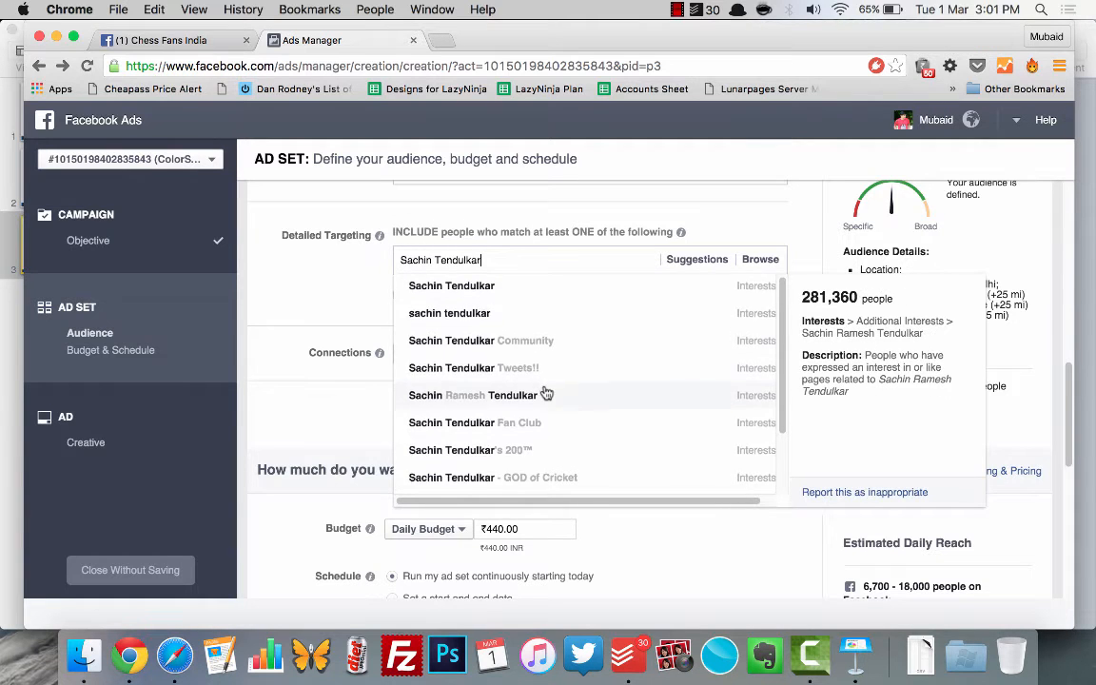
scroll(545, 391, down, 4)
scroll(545, 391, up, 5)
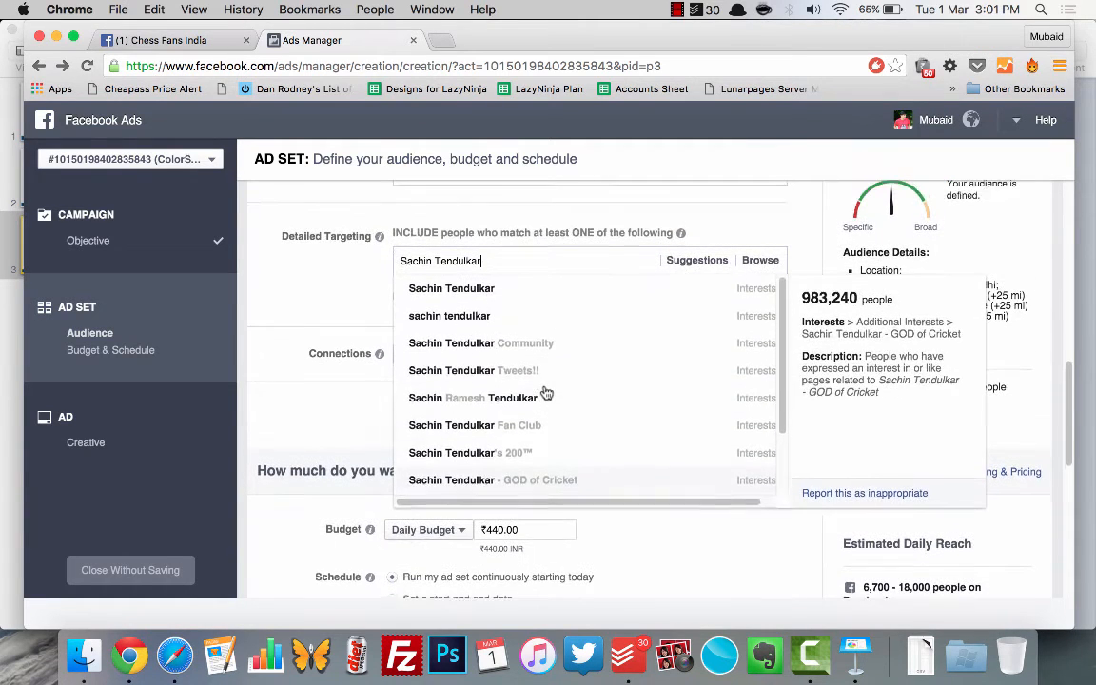
scroll(551, 372, up, 1)
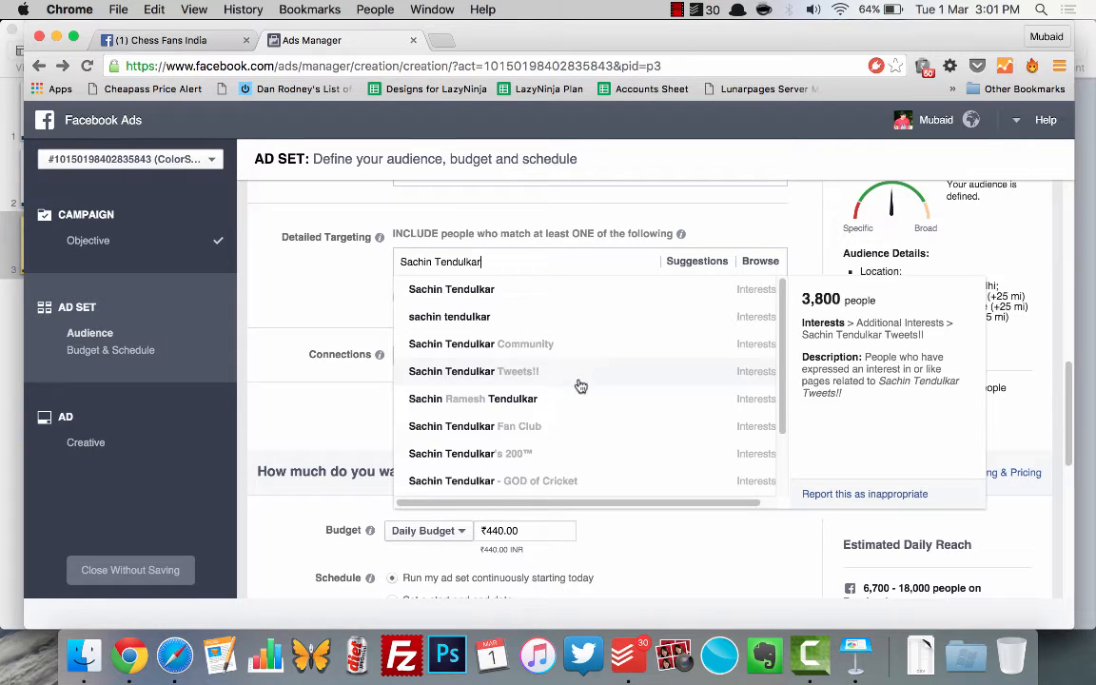
scroll(577, 412, down, 1)
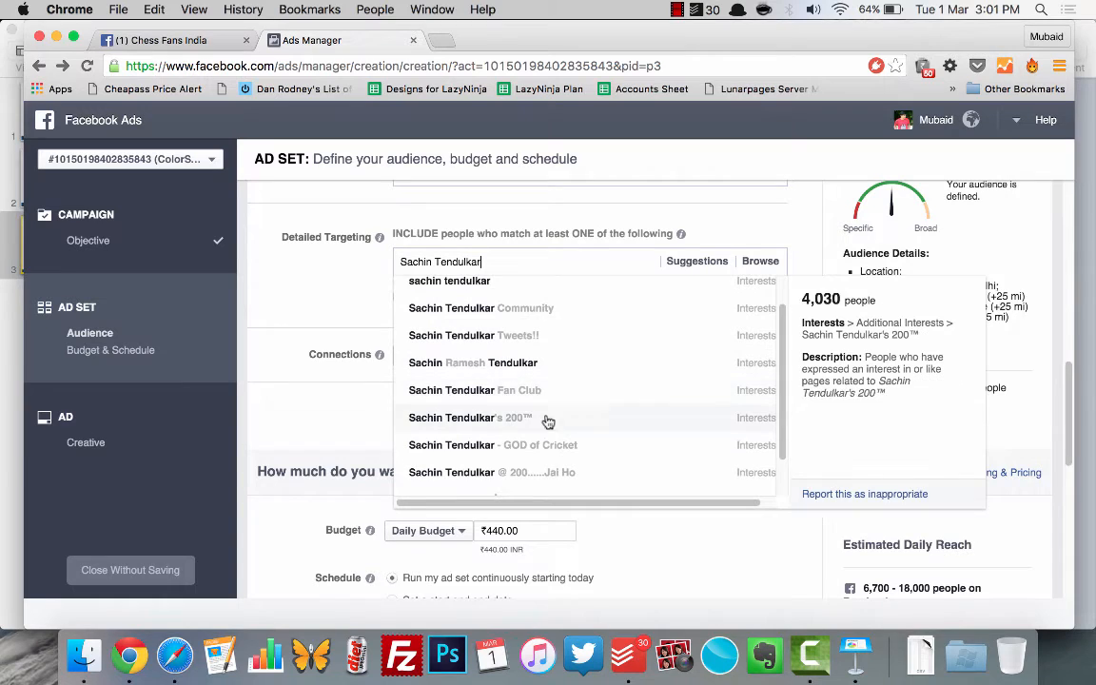
scroll(547, 418, down, 2)
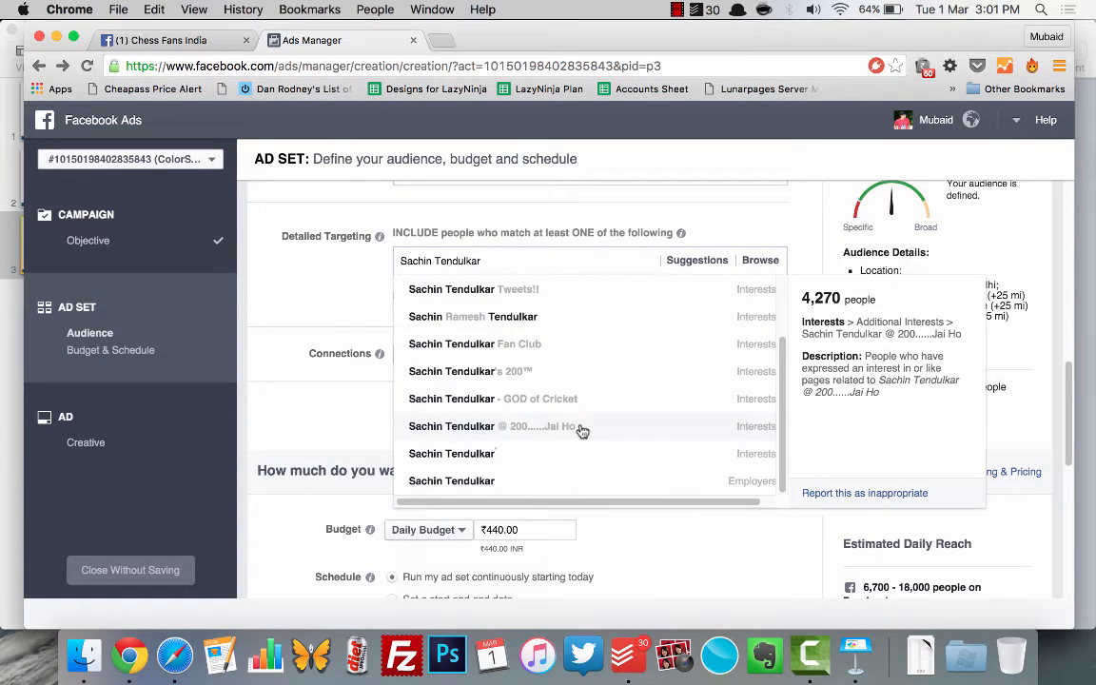
scroll(575, 422, up, 5)
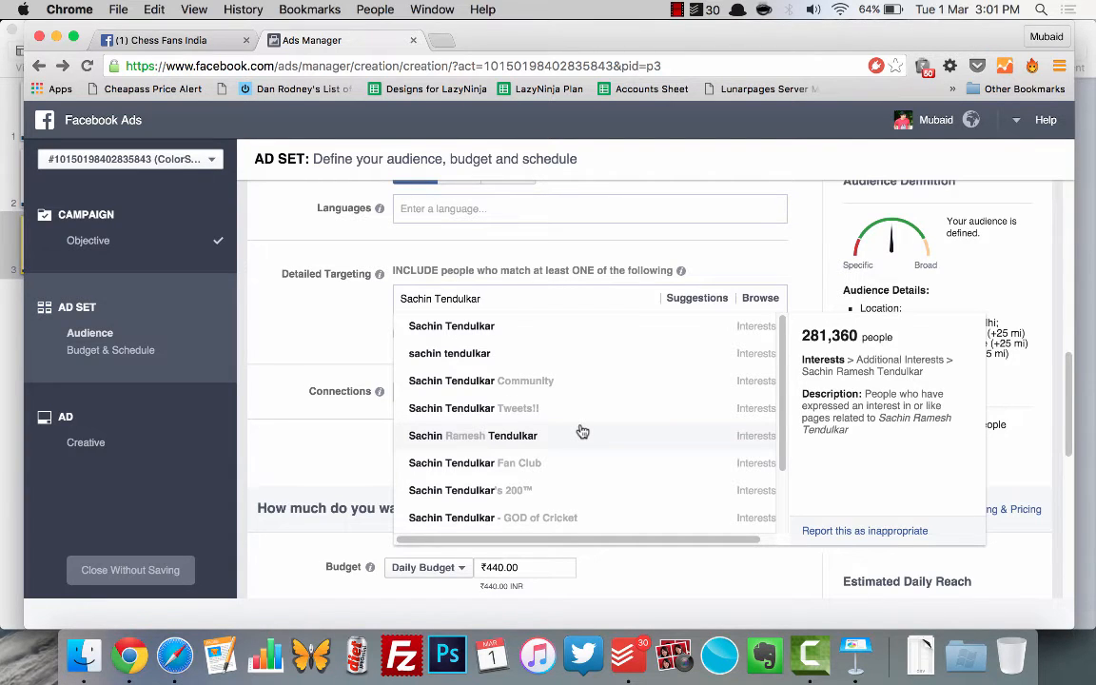
scroll(639, 447, down, 5)
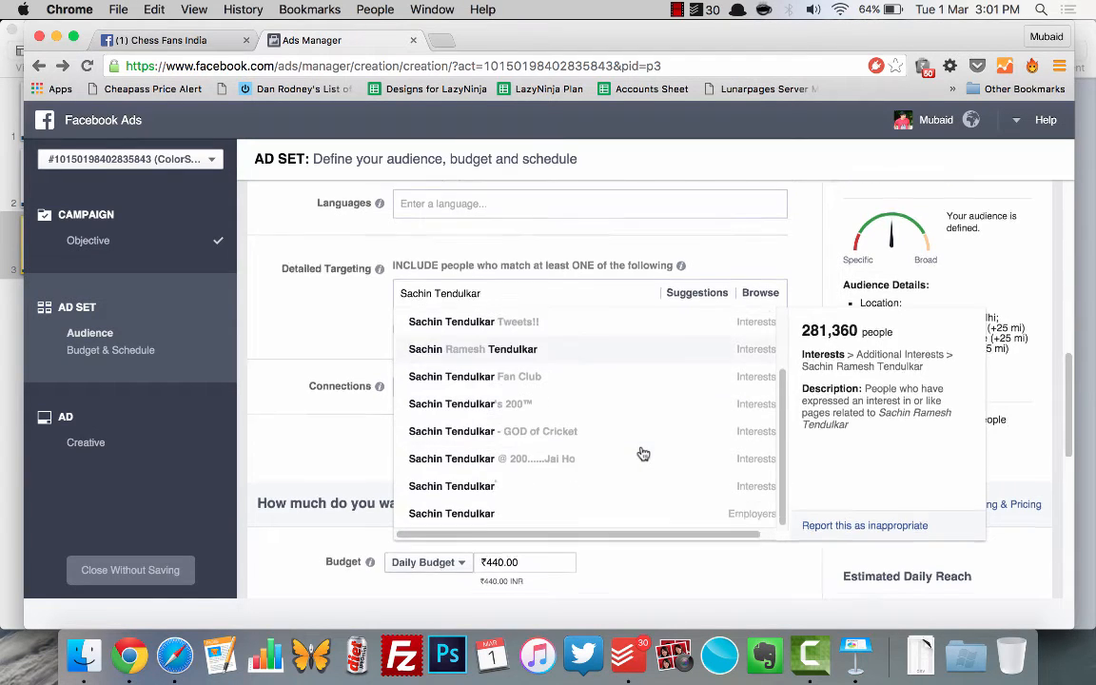
scroll(278, 390, up, 3)
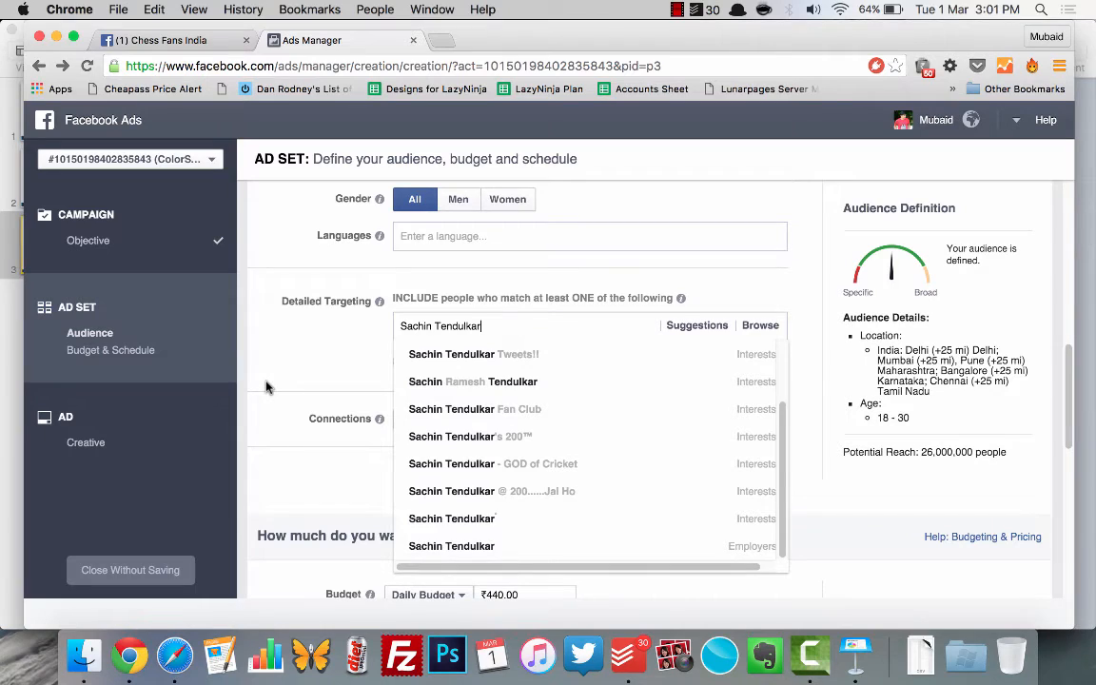
Step: Clear the search text from the detailed targeting field and dismiss the suggestions
key(super+a)
key(BackSpace)
click(252, 340)
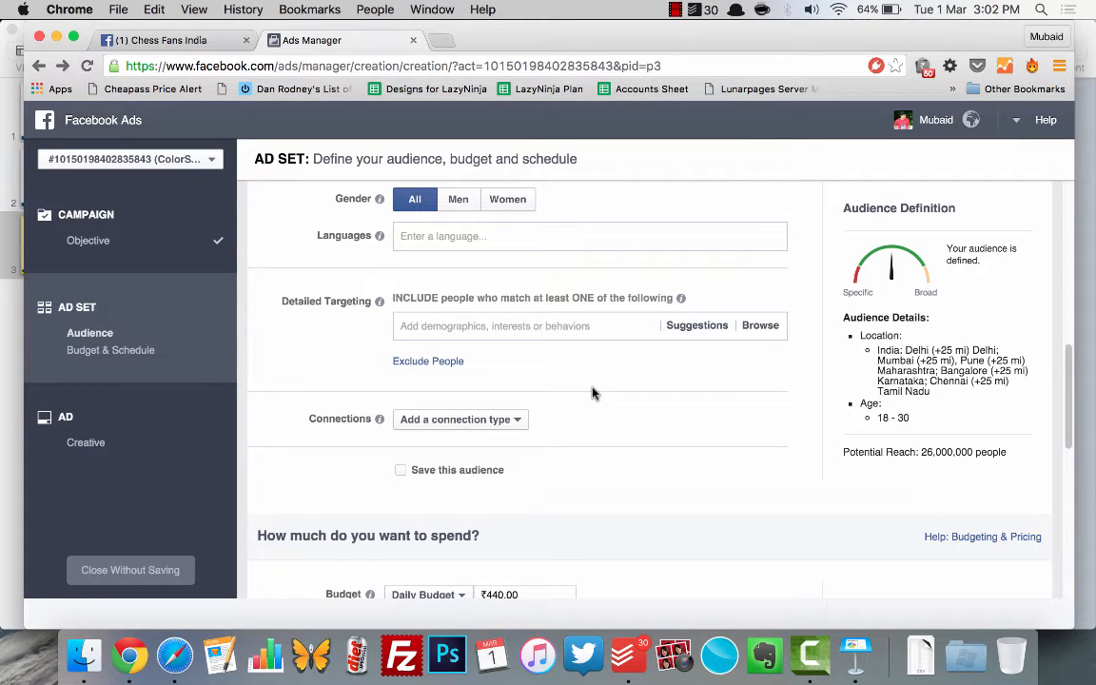
Step: Browse the detailed targeting categories and look through the subcategories under Demographics
click(761, 326)
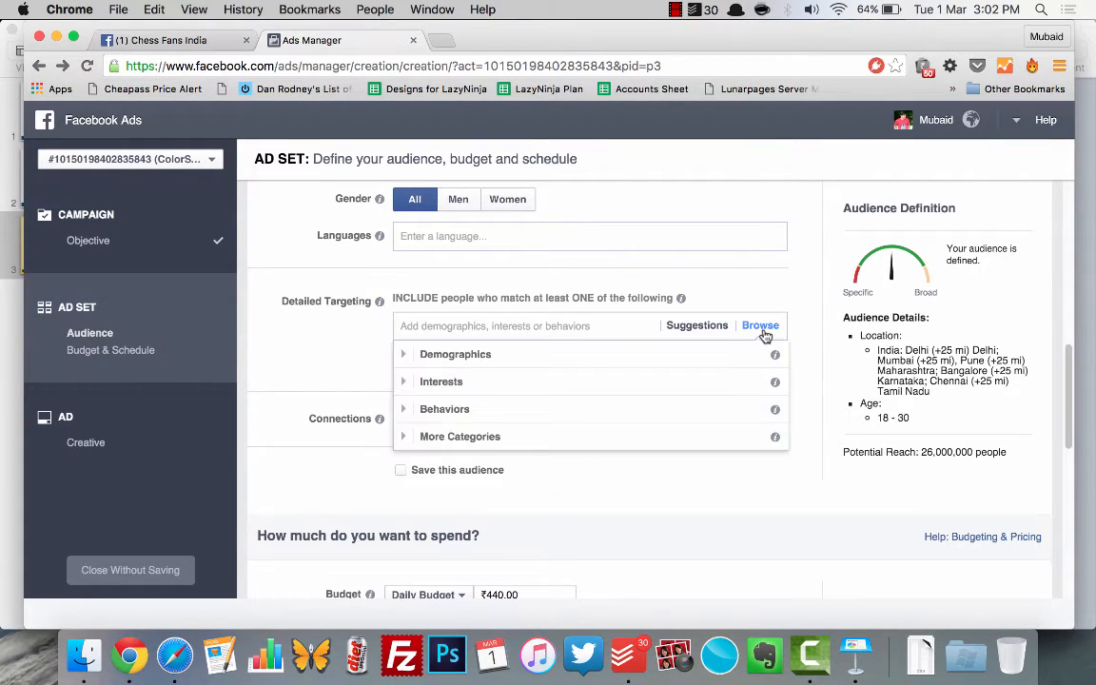
click(475, 364)
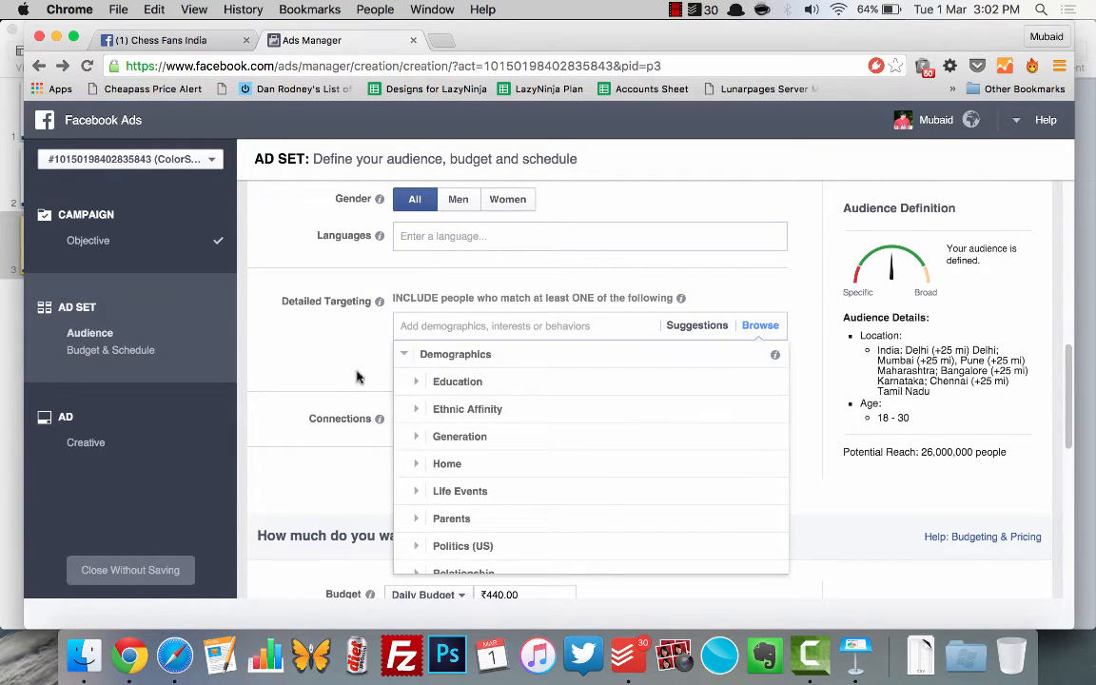
scroll(344, 362, down, 2)
scroll(522, 399, down, 3)
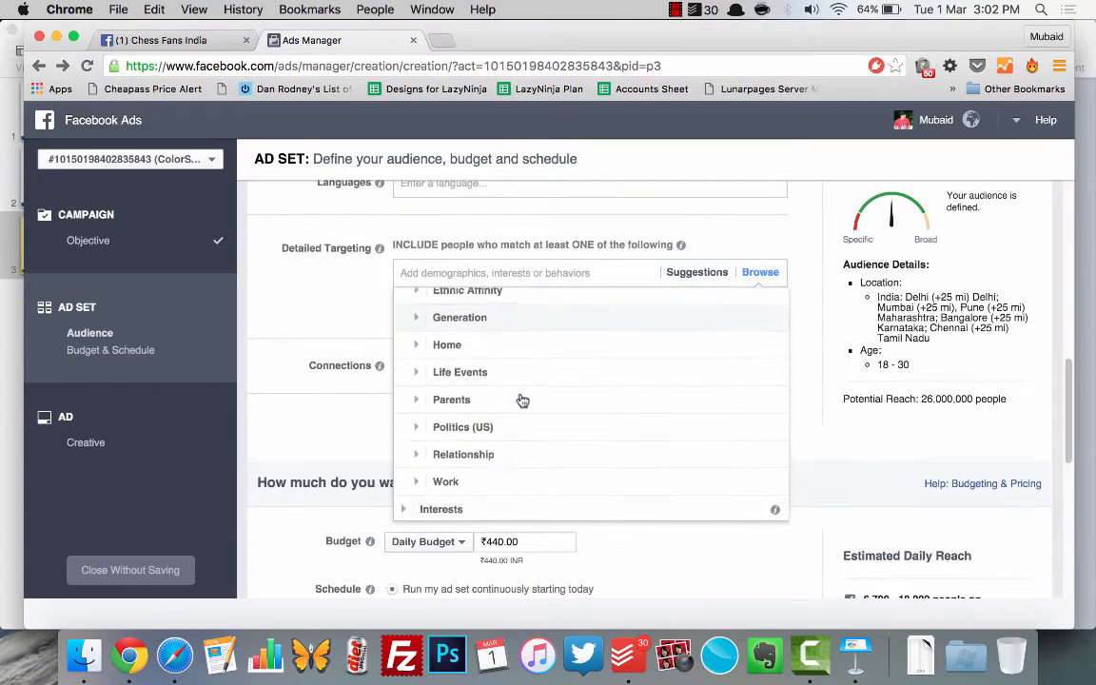
scroll(521, 398, up, 3)
scroll(523, 400, up, 2)
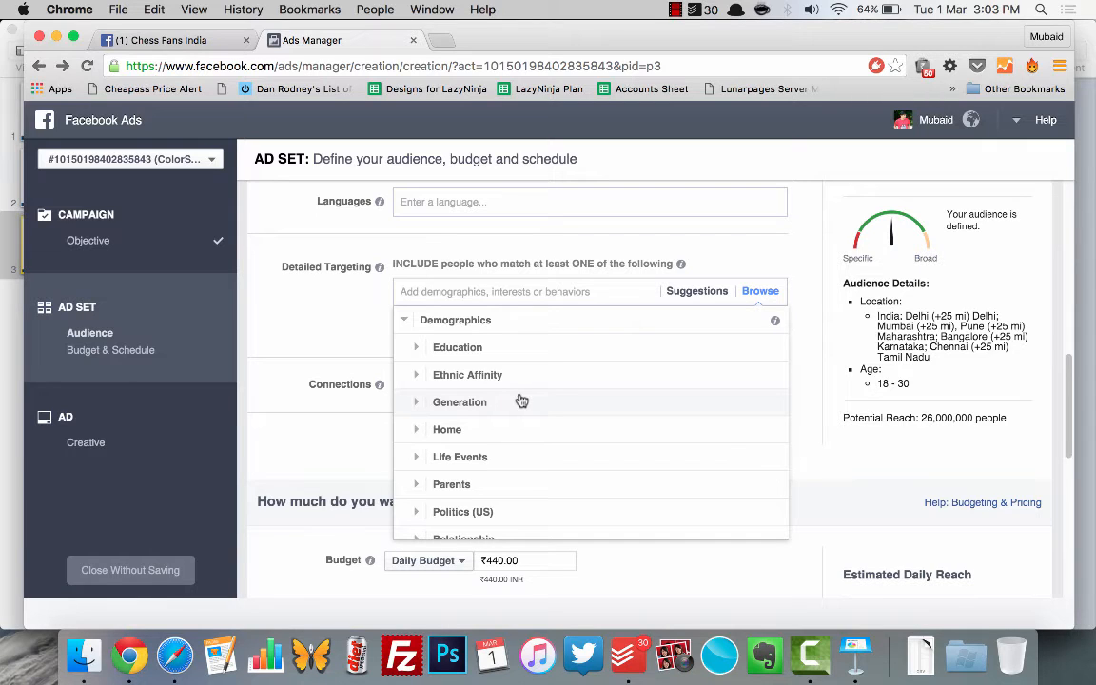
Step: Try targeting the school Symbiosis under the Education demographics, and remove it from the detailed targeting
click(473, 349)
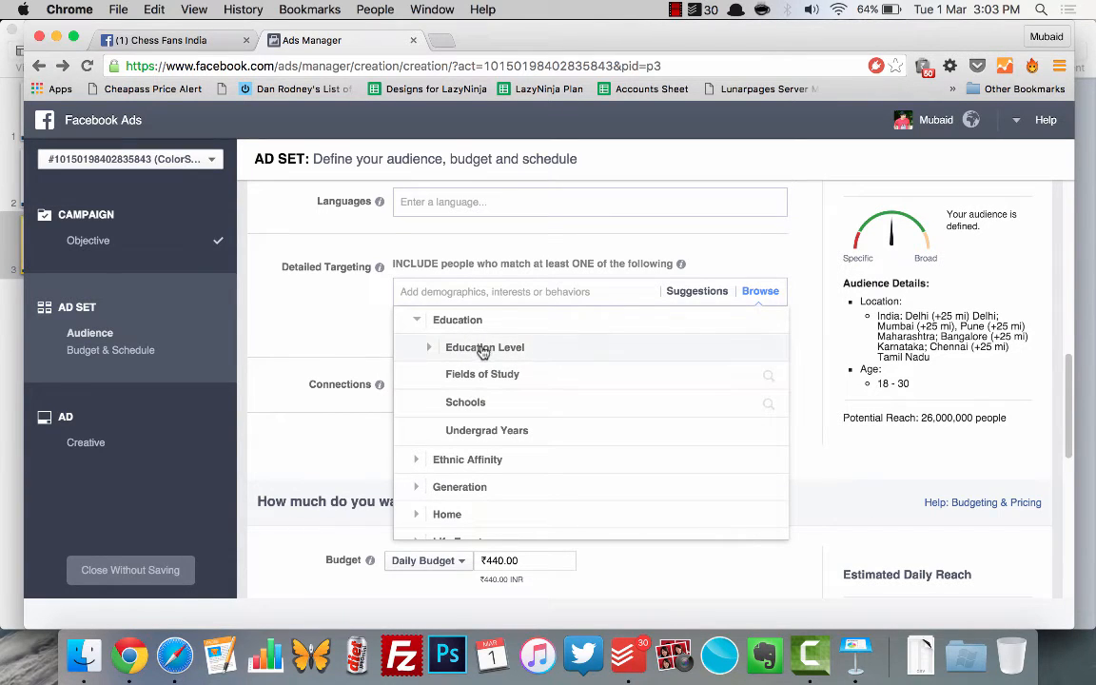
click(477, 403)
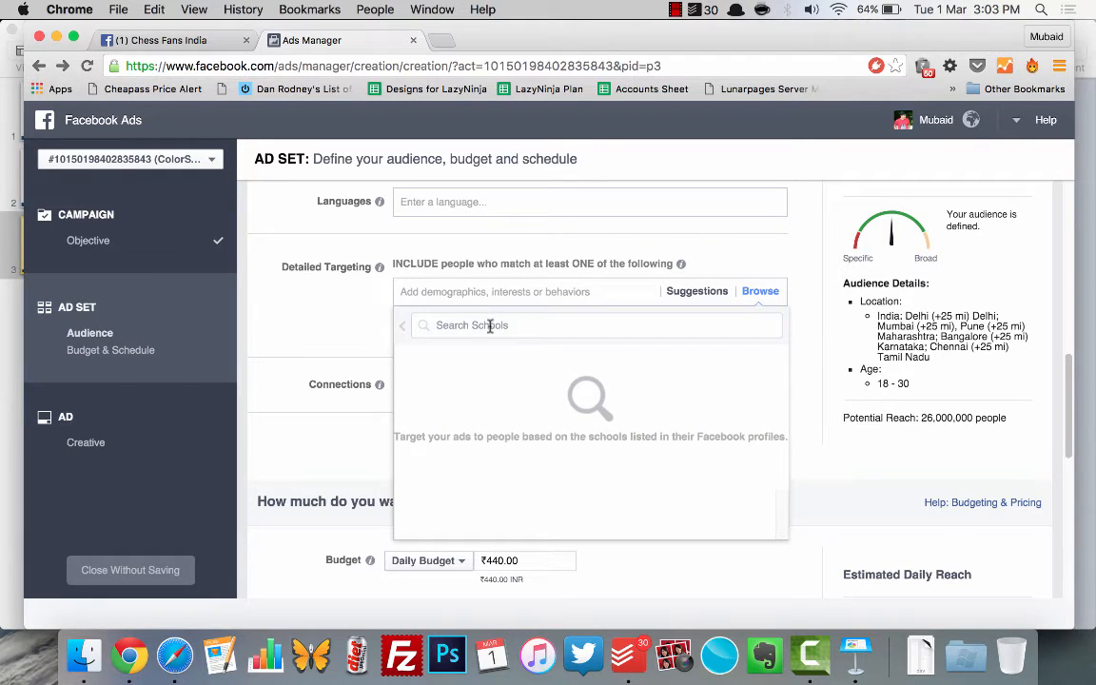
text(Symb)
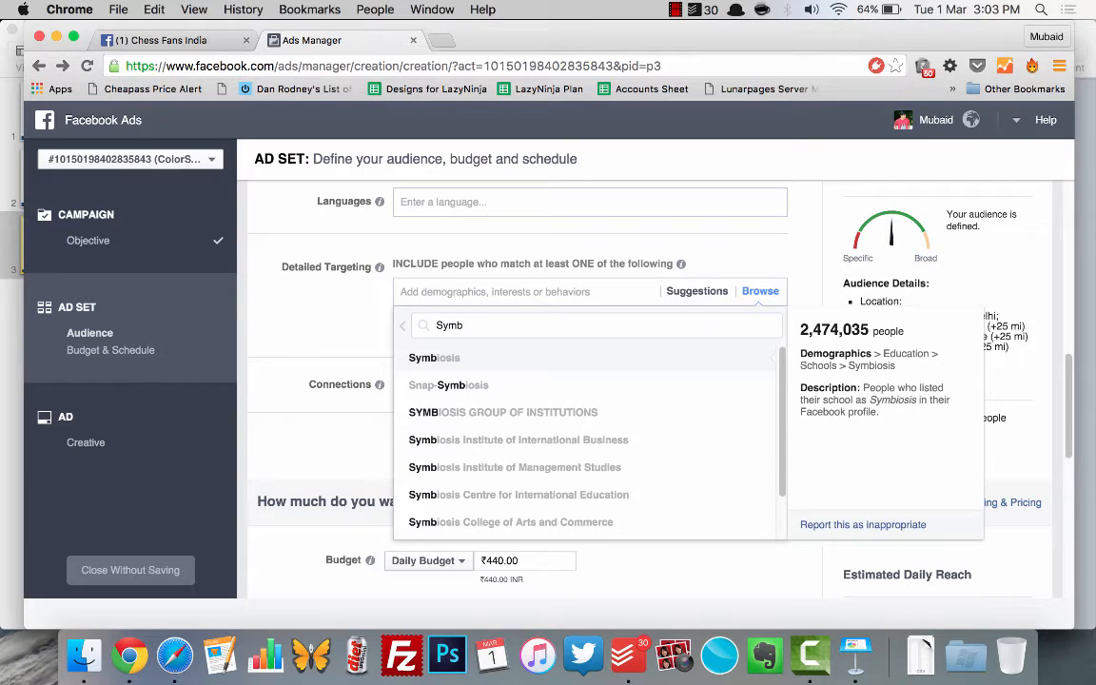
click(473, 358)
click(337, 305)
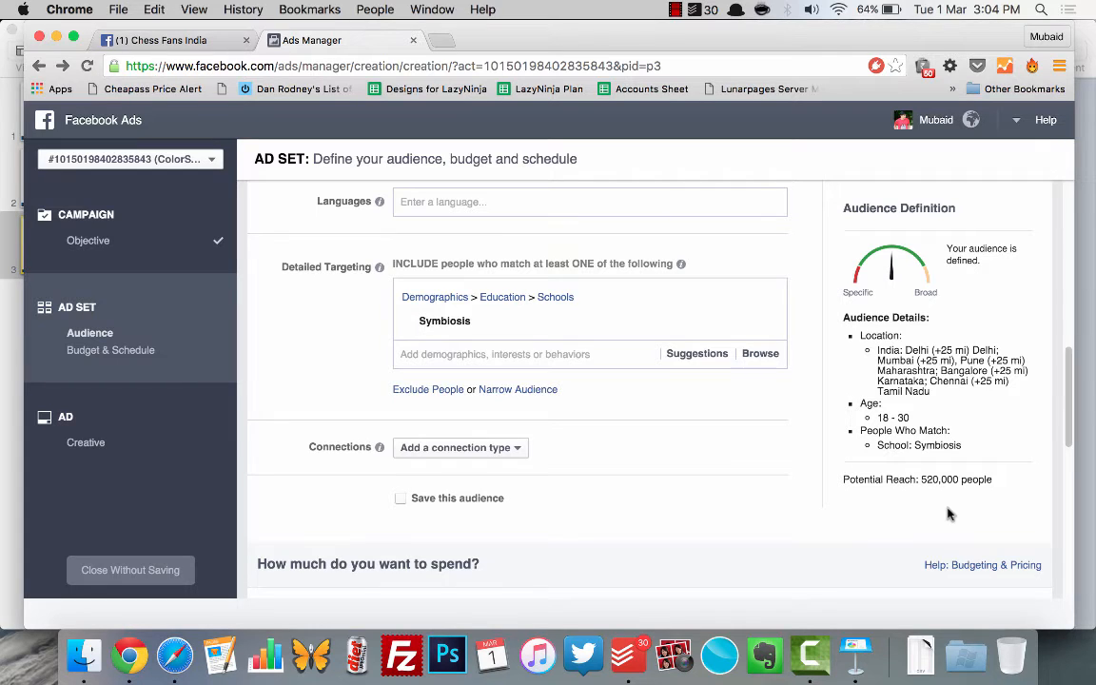
click(765, 320)
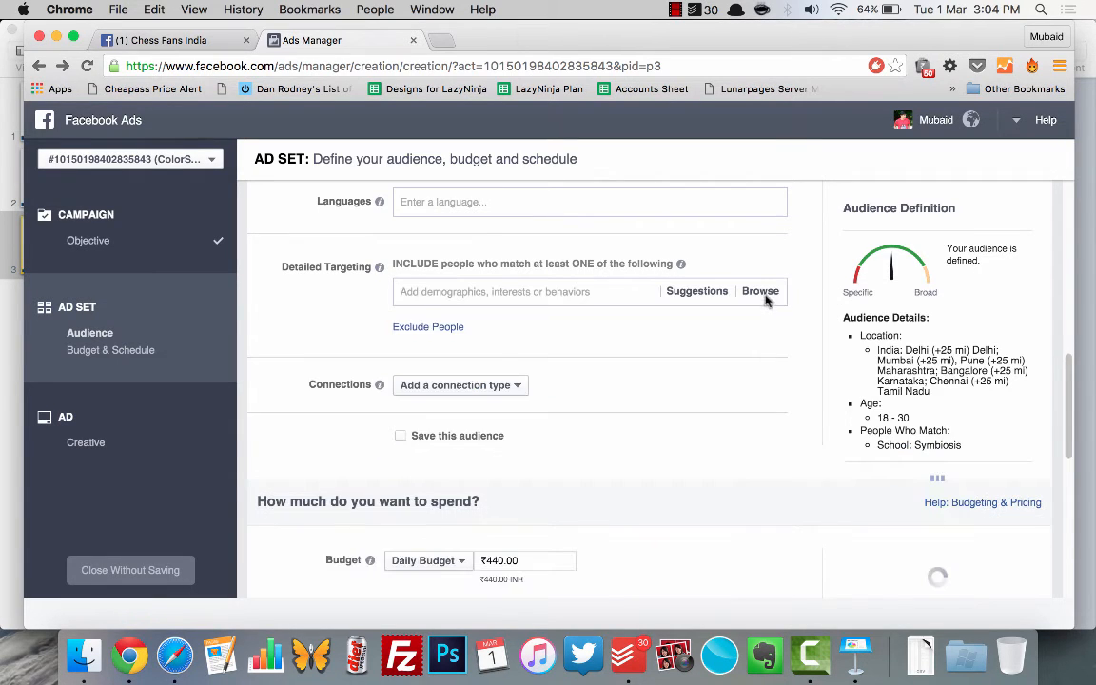
Step: Examine the Life Events and Work subcategories under Demographics in the detailed targeting categories
click(766, 300)
click(548, 327)
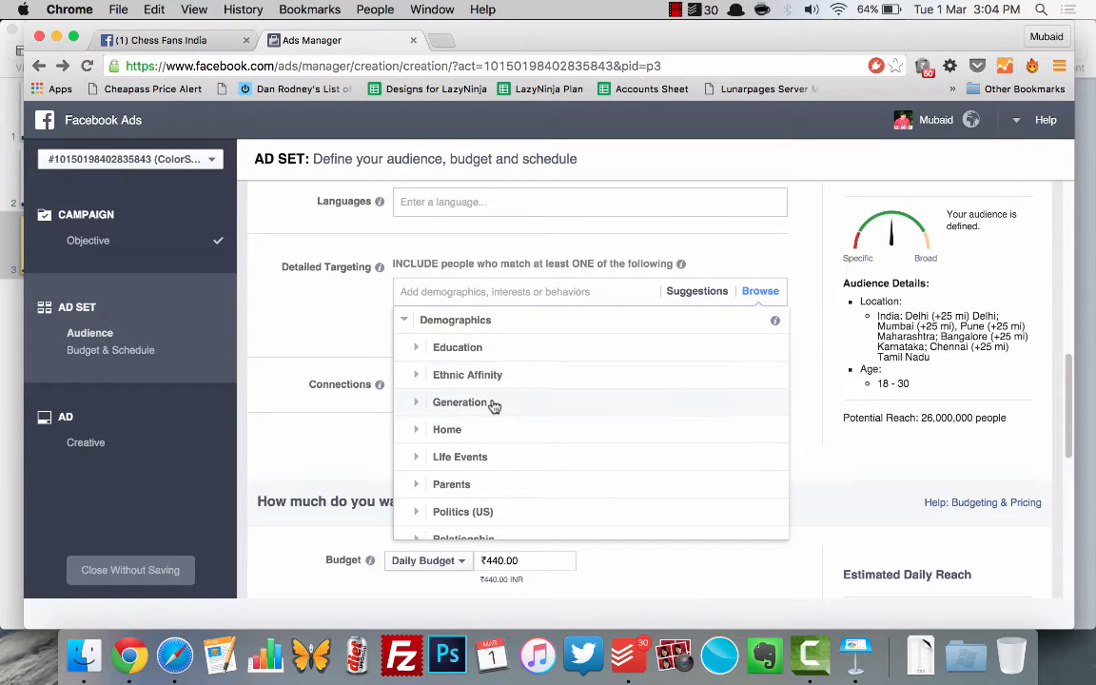
scroll(480, 443, down, 1)
click(478, 430)
scroll(590, 466, down, 2)
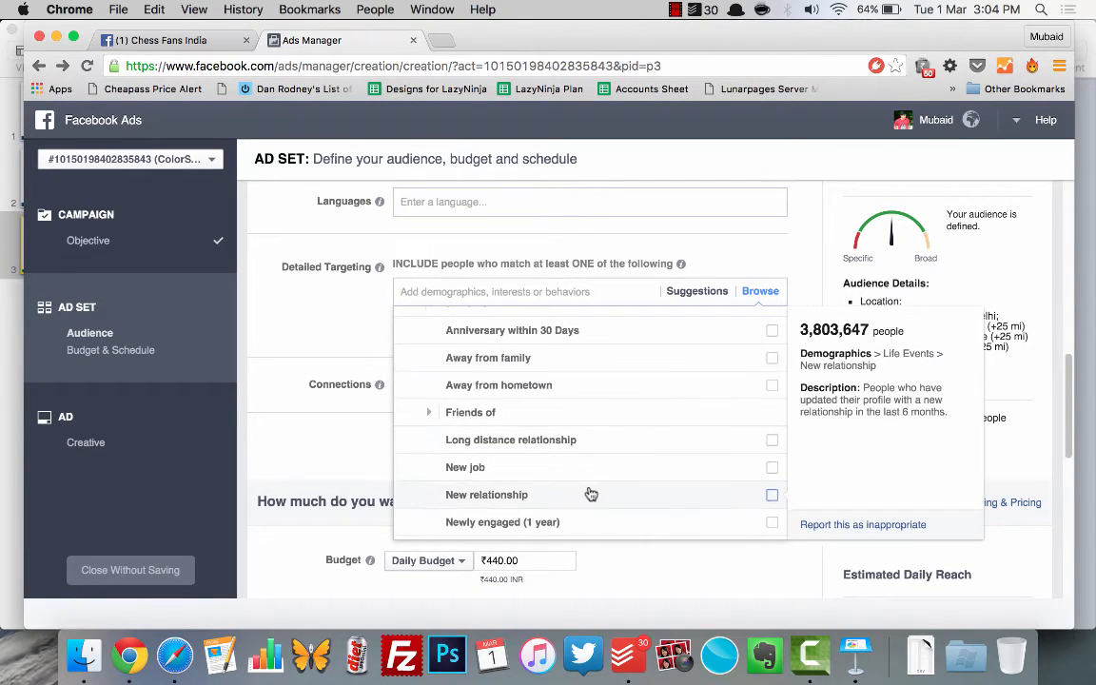
scroll(586, 493, down, 3)
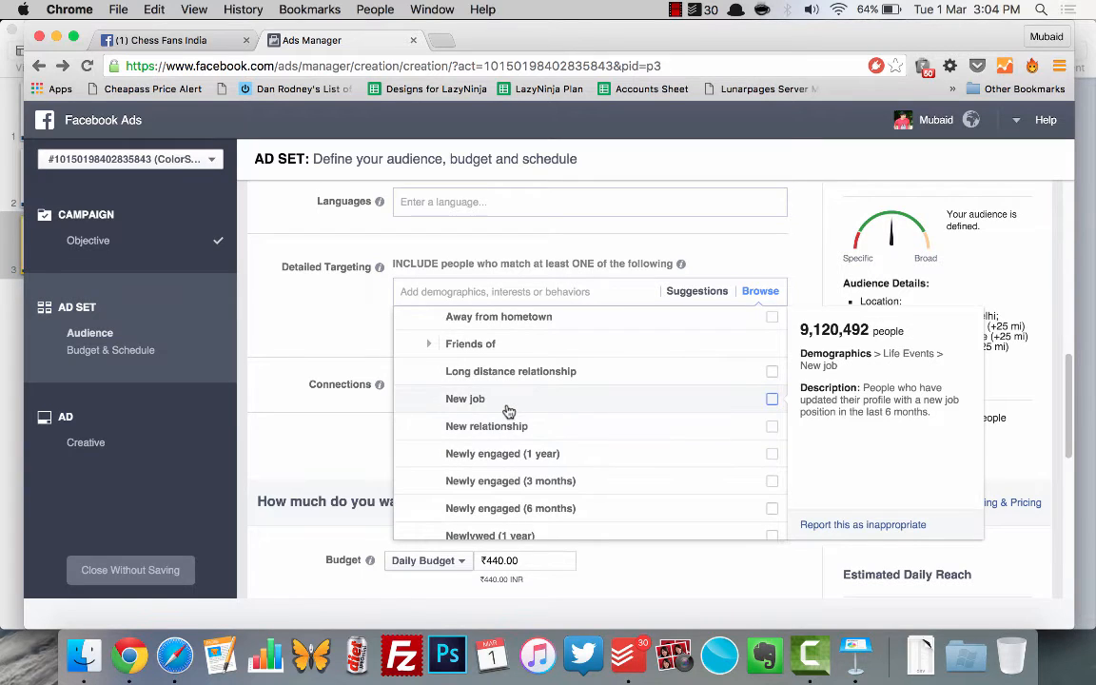
scroll(605, 433, down, 3)
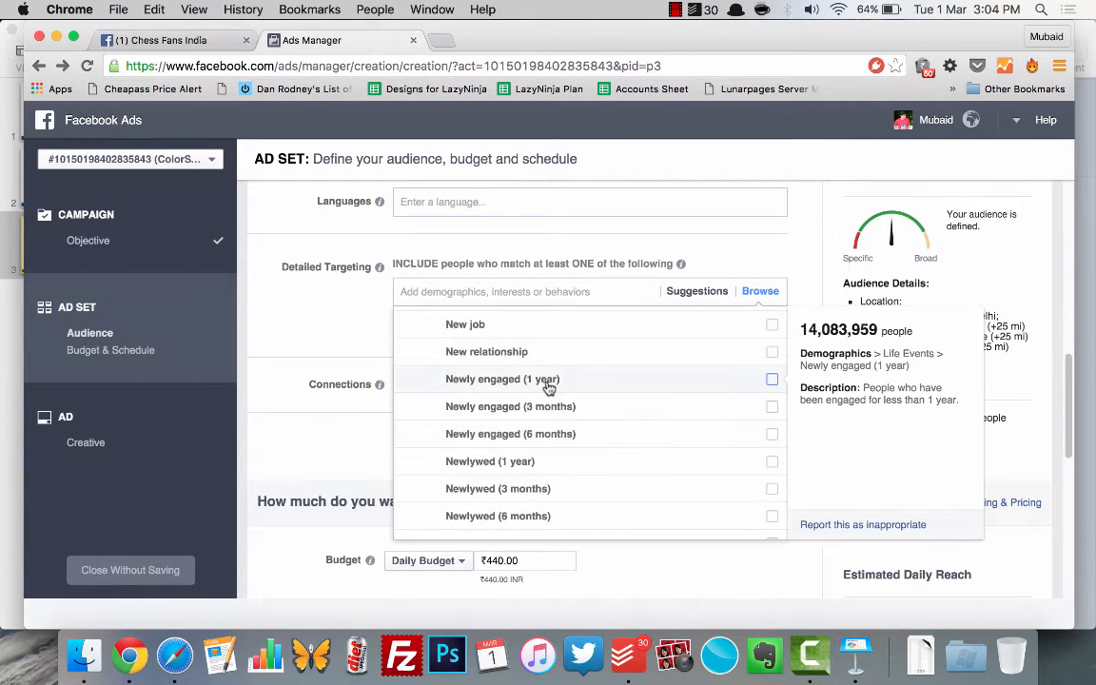
scroll(590, 447, down, 3)
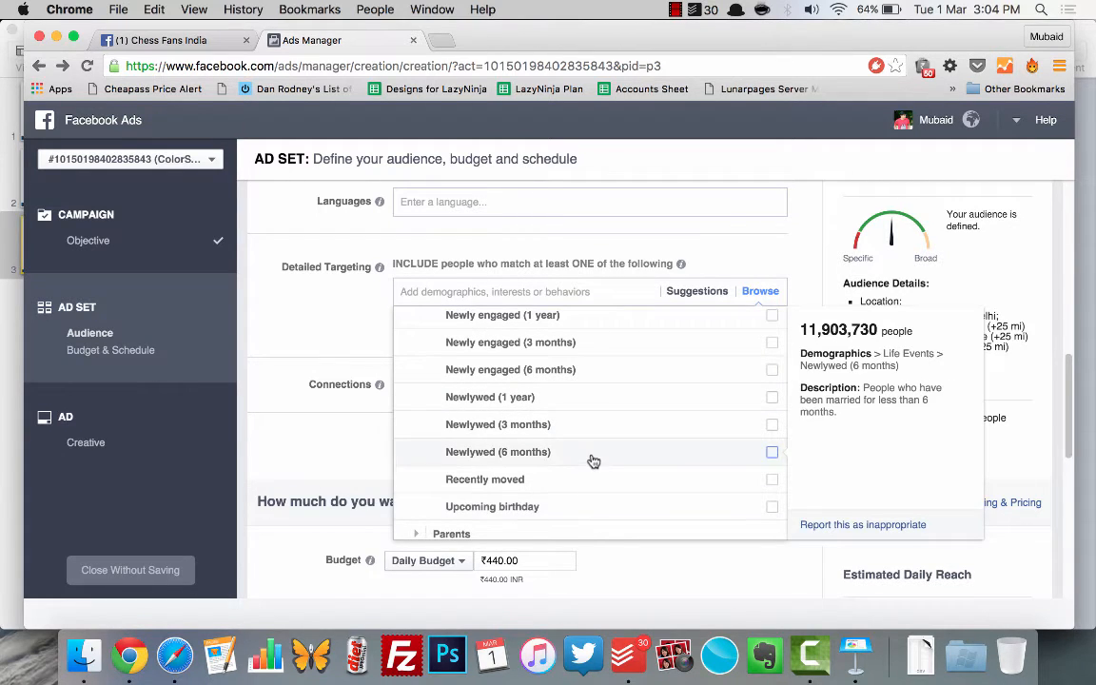
scroll(589, 460, down, 5)
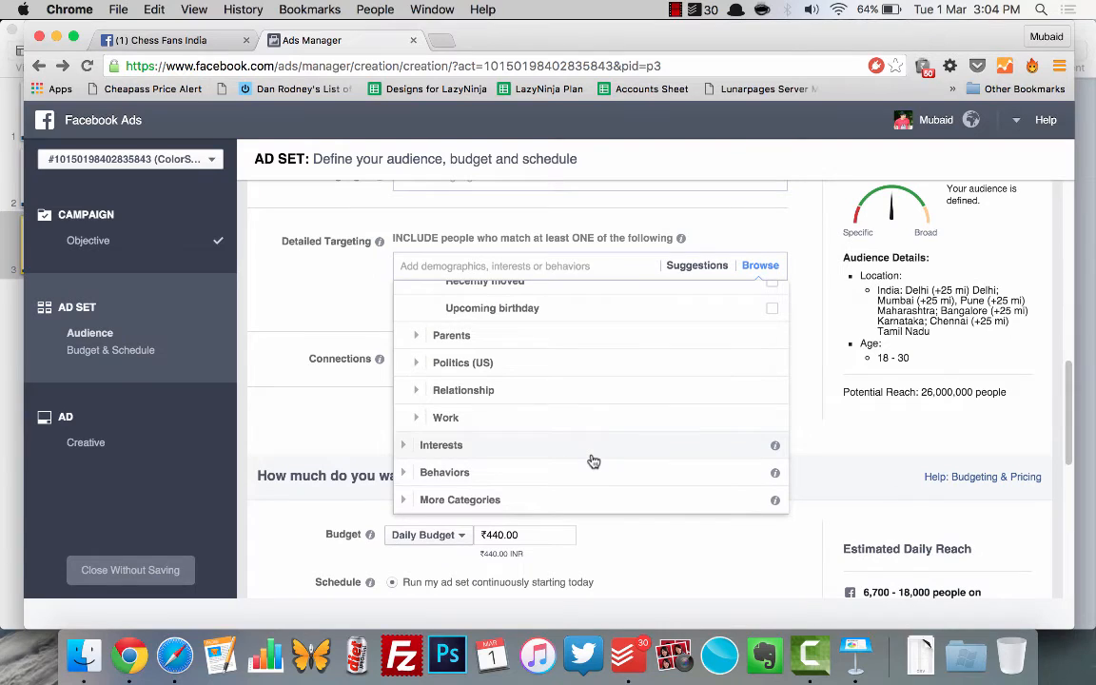
click(533, 417)
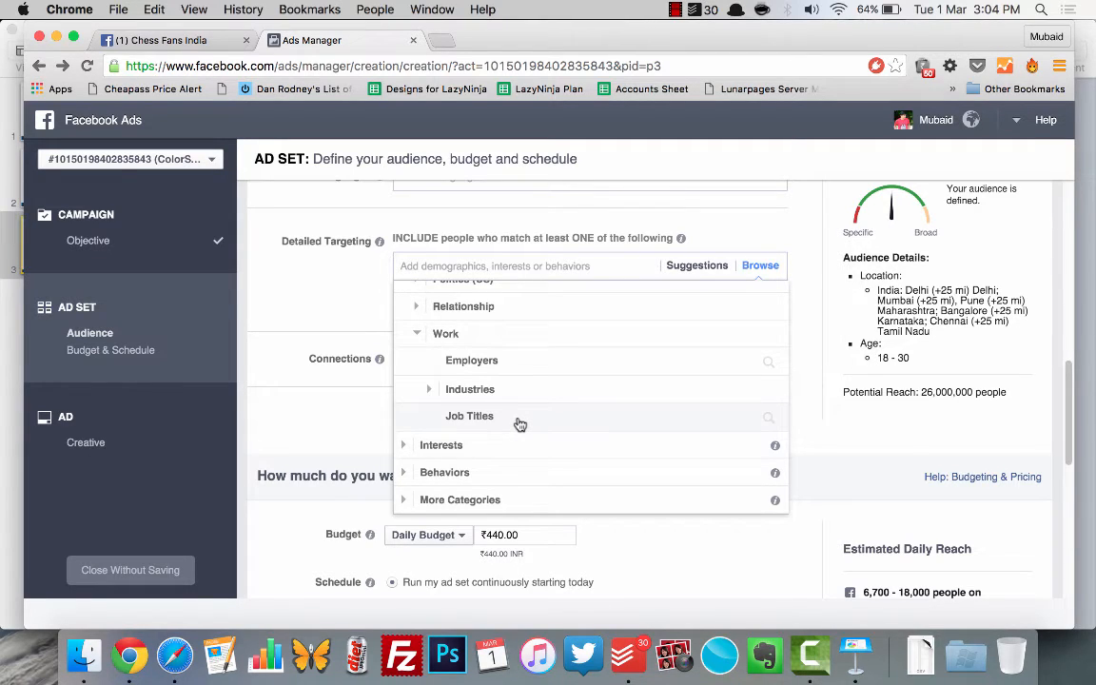
click(323, 299)
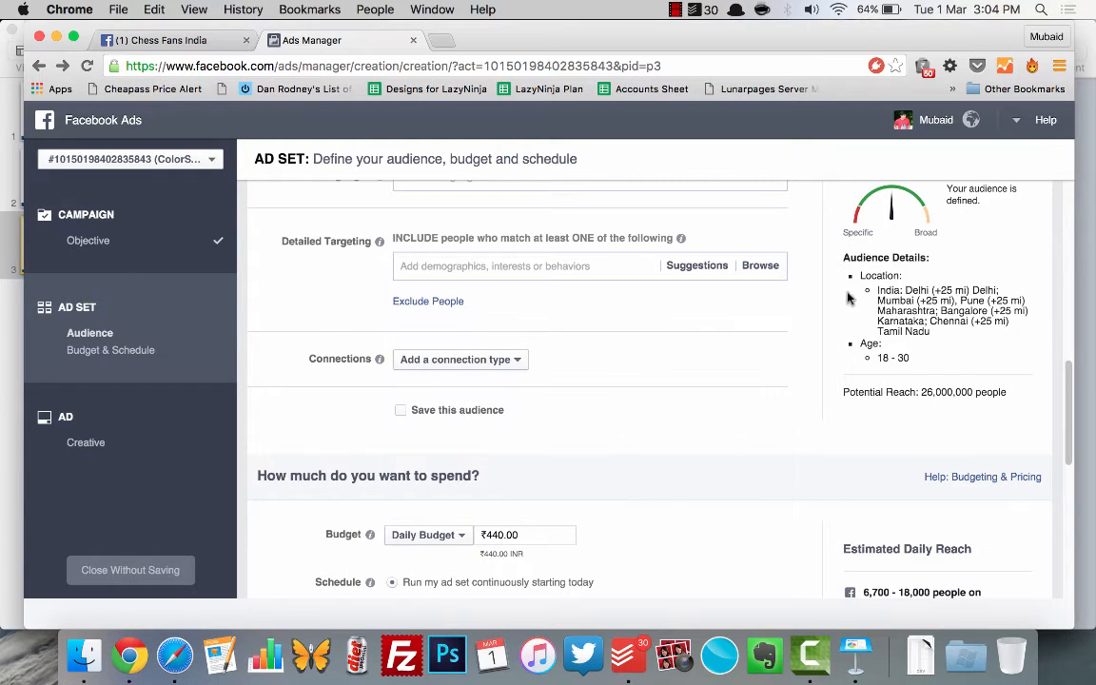
Step: Try targeting the job title Architect under the Work demographics, and remove it from the detailed targeting
click(772, 267)
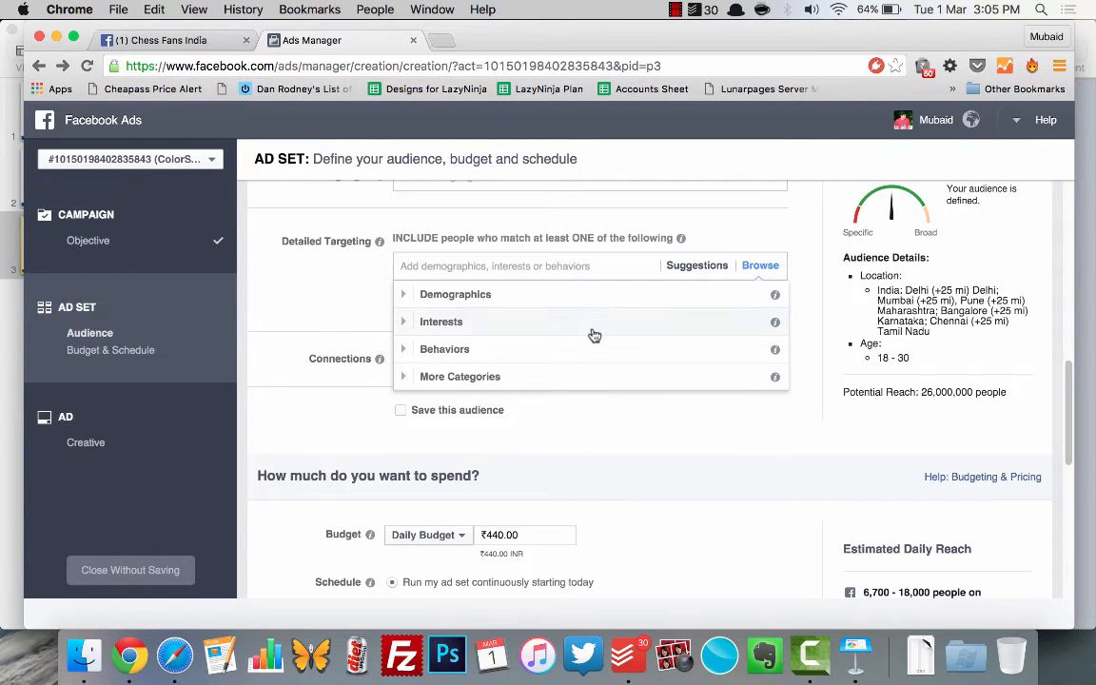
click(534, 297)
scroll(525, 391, down, 3)
click(480, 418)
scroll(475, 430, down, 2)
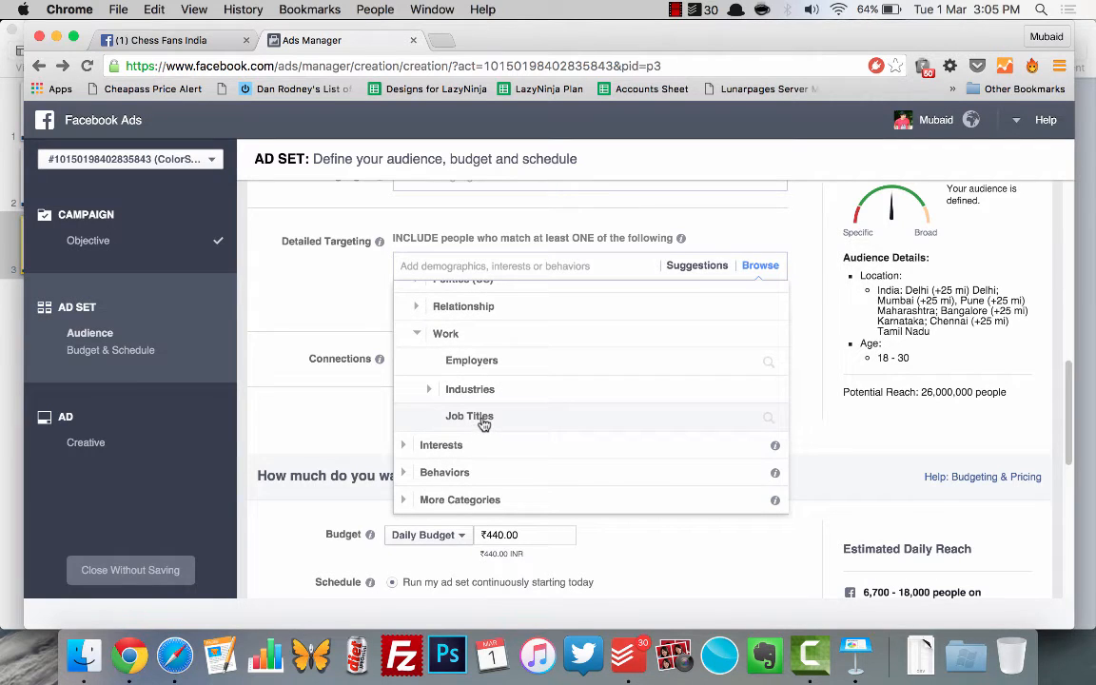
click(481, 416)
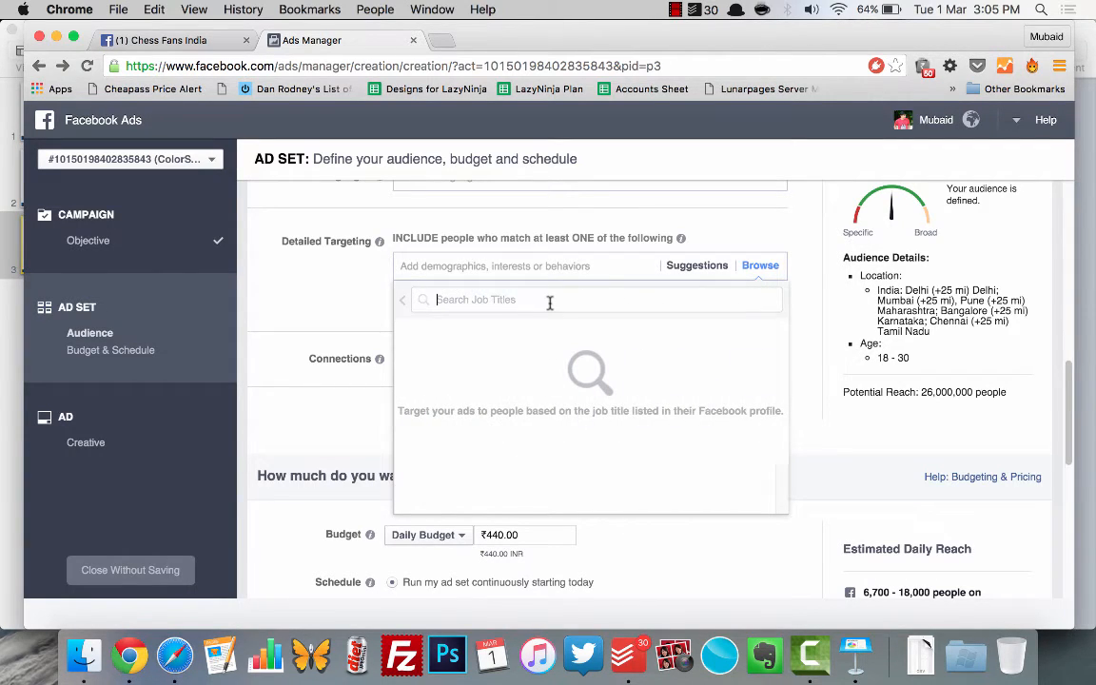
text(Architec)
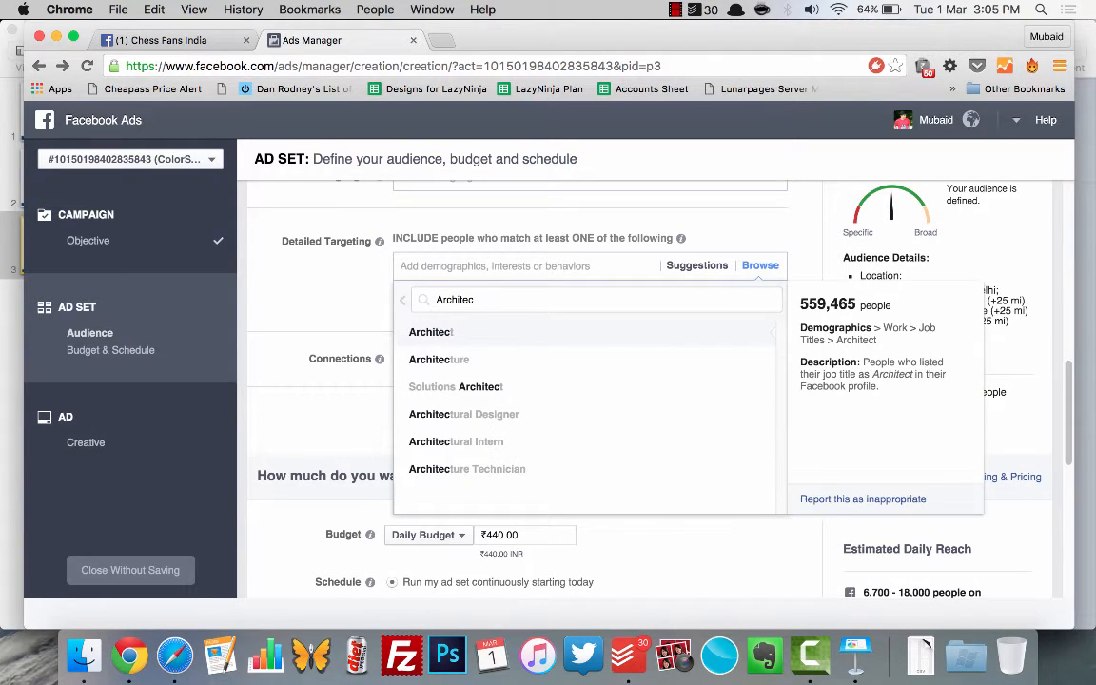
key(Return)
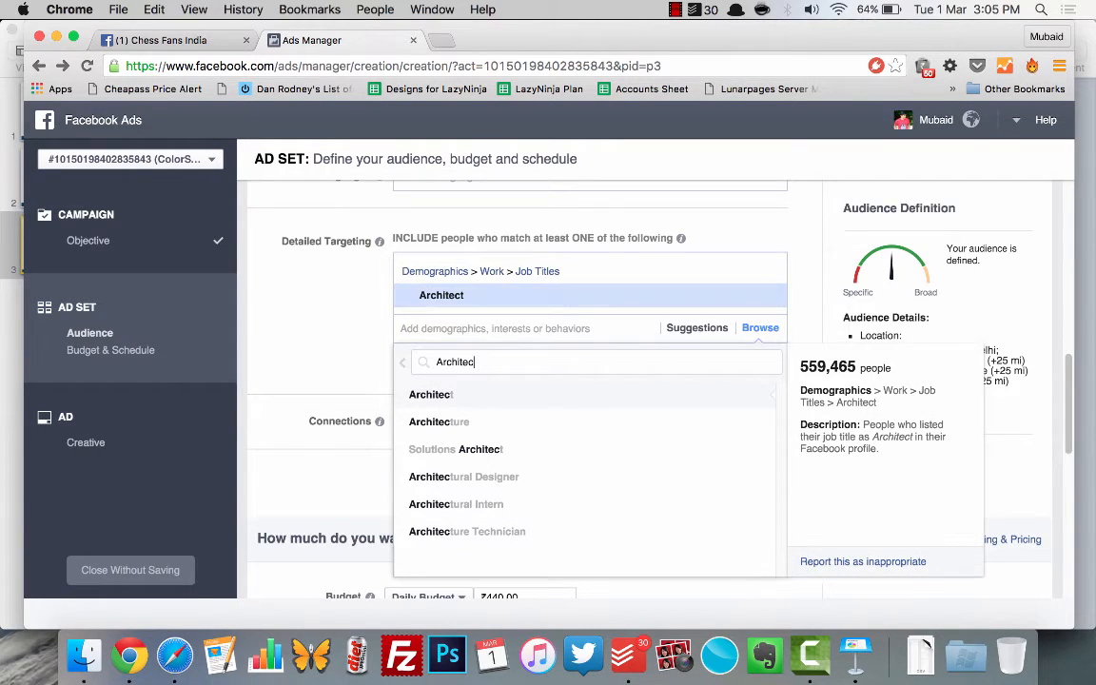
click(345, 309)
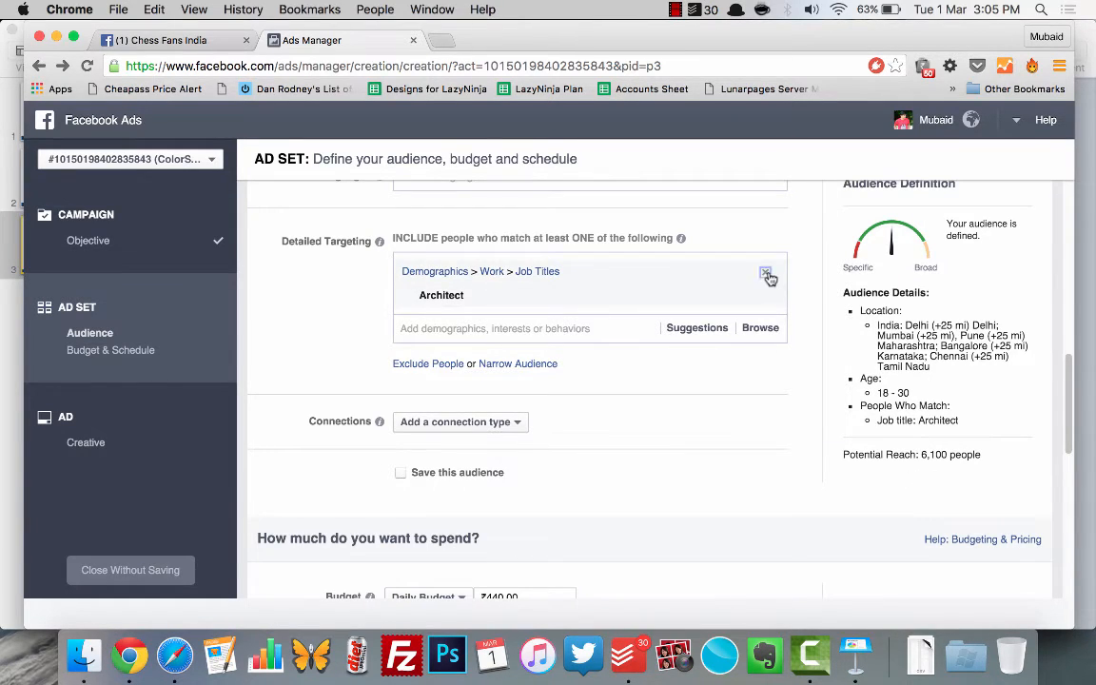
click(766, 275)
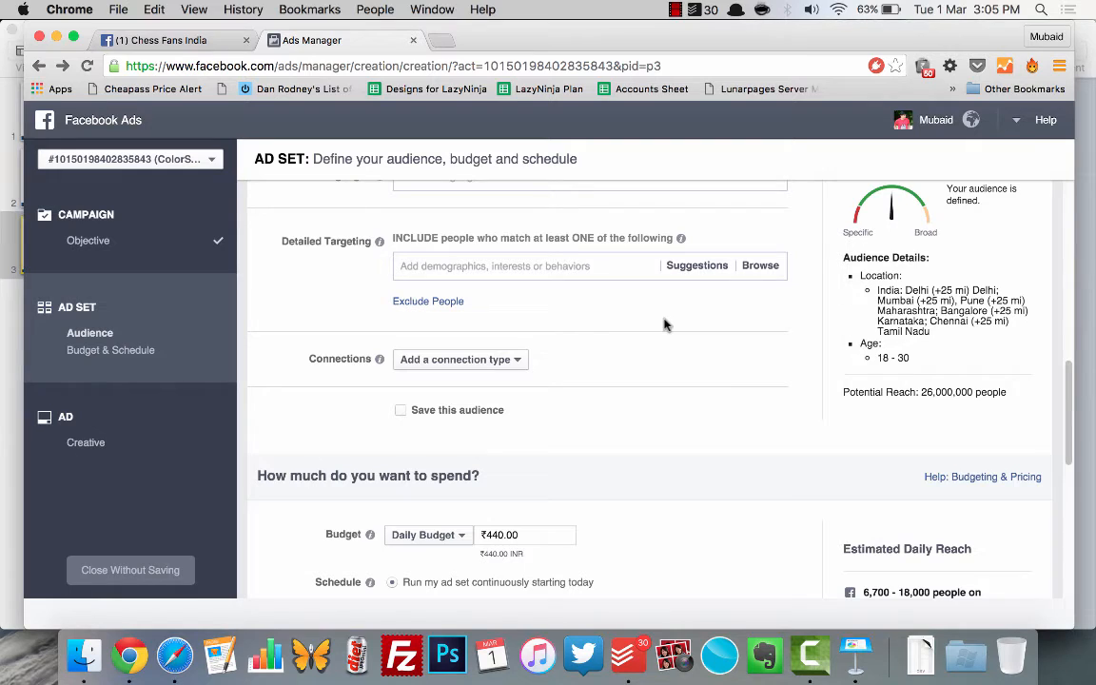
Step: Add the interest Sachin Tendulkar to the detailed targeting
click(568, 266)
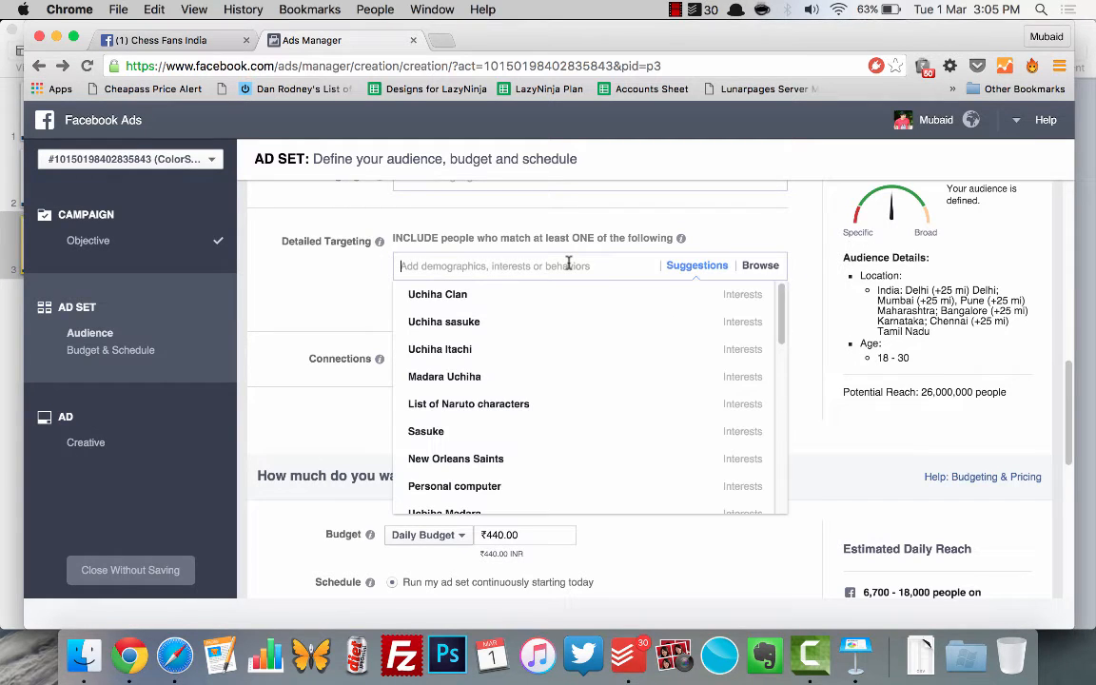
click(364, 285)
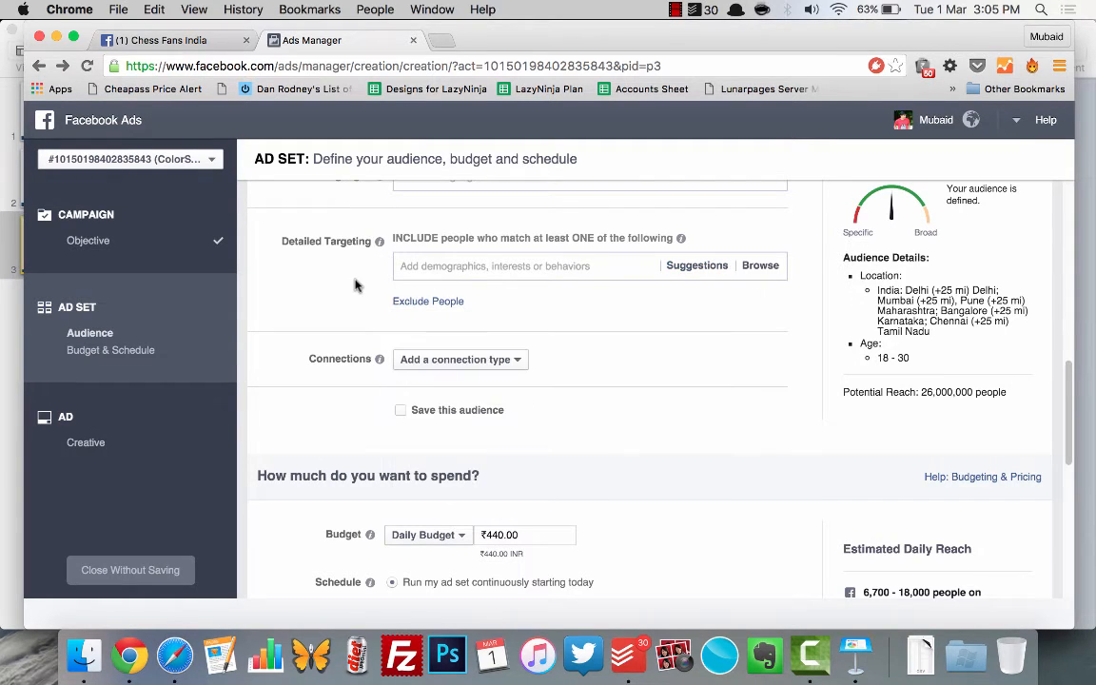
click(489, 268)
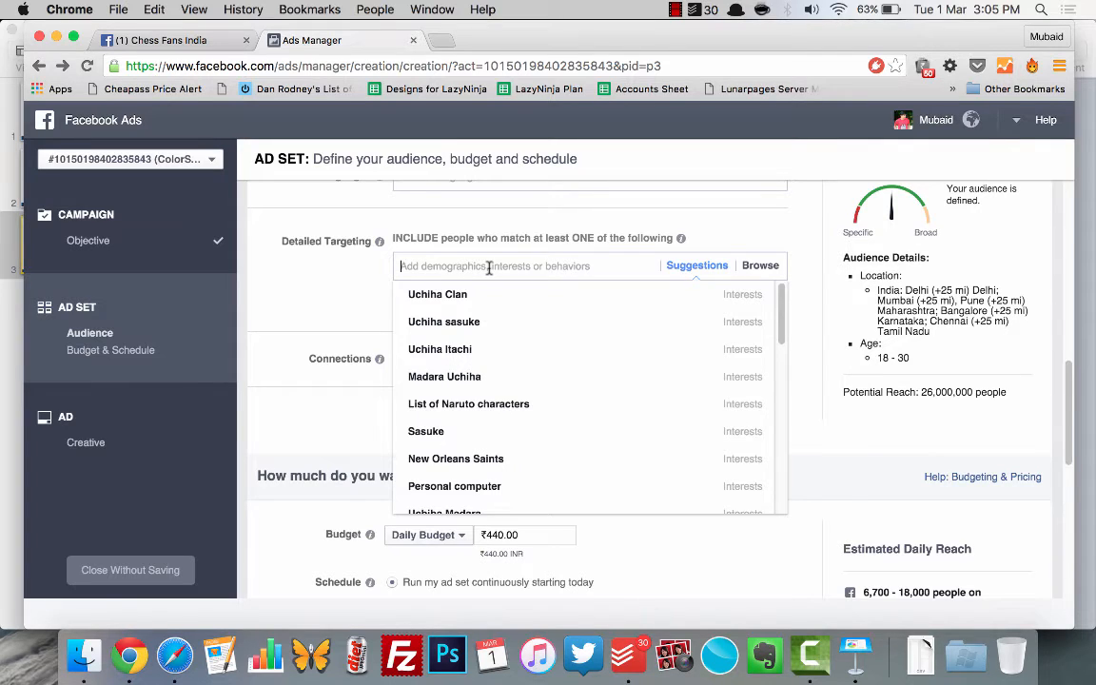
text(s)
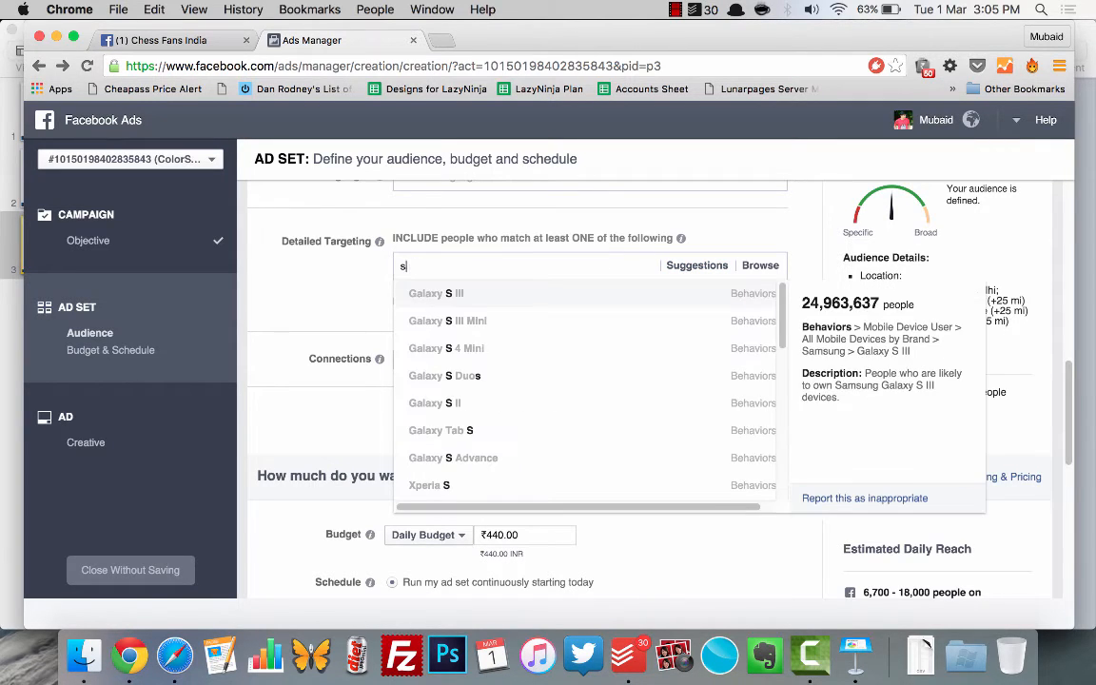
text(achin tend)
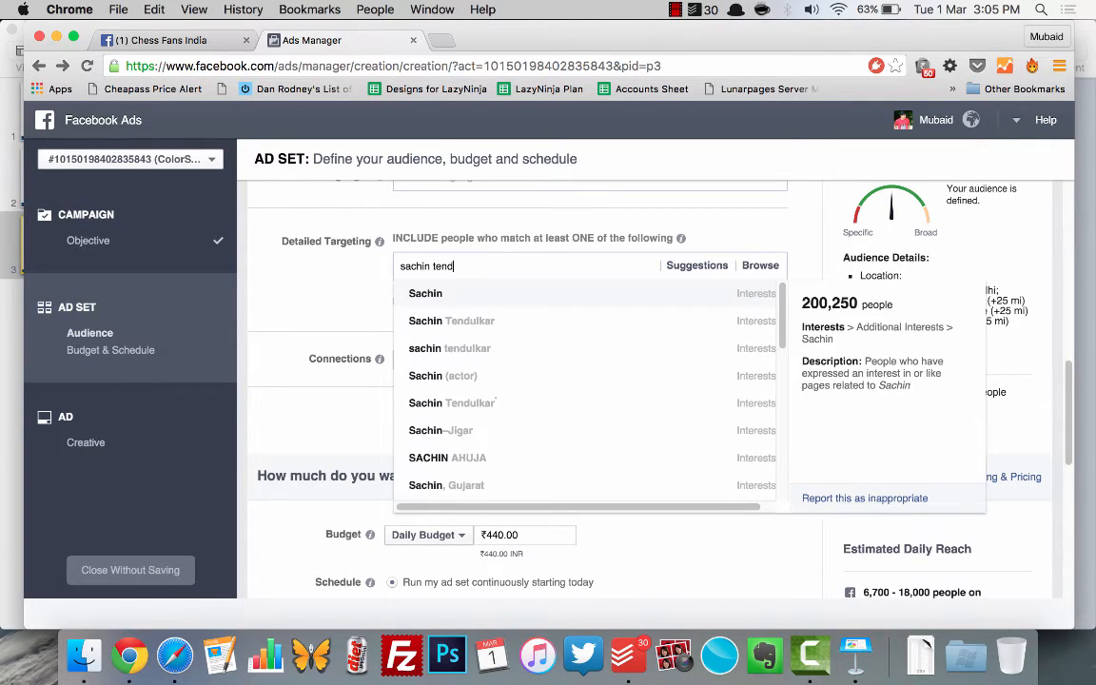
key(Return)
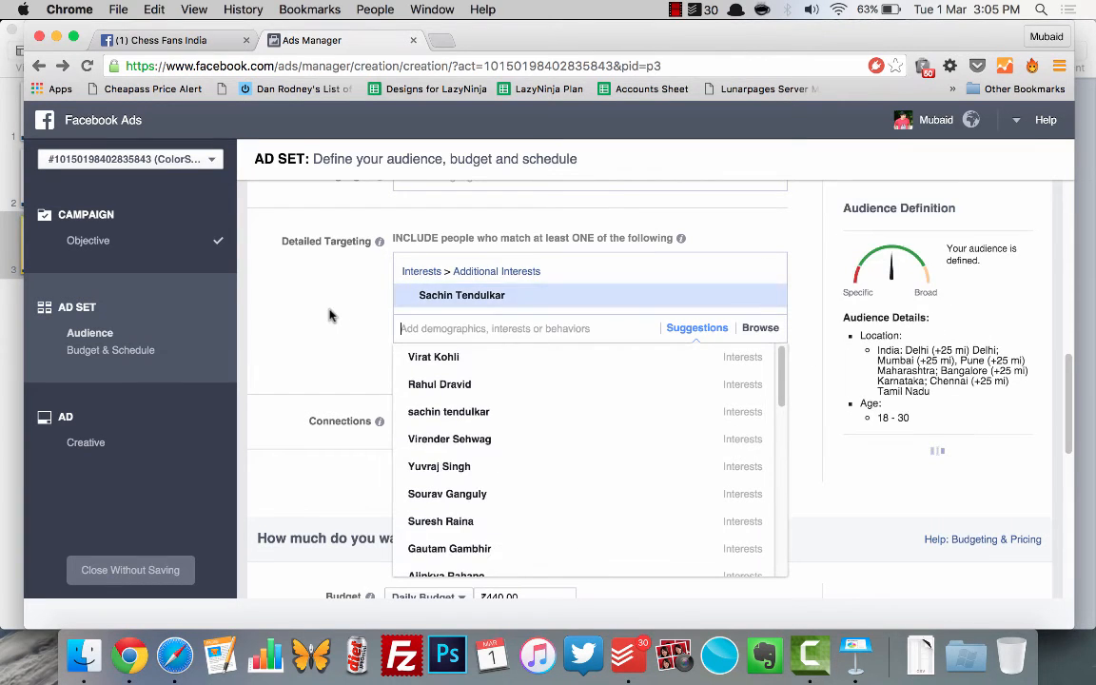
click(347, 313)
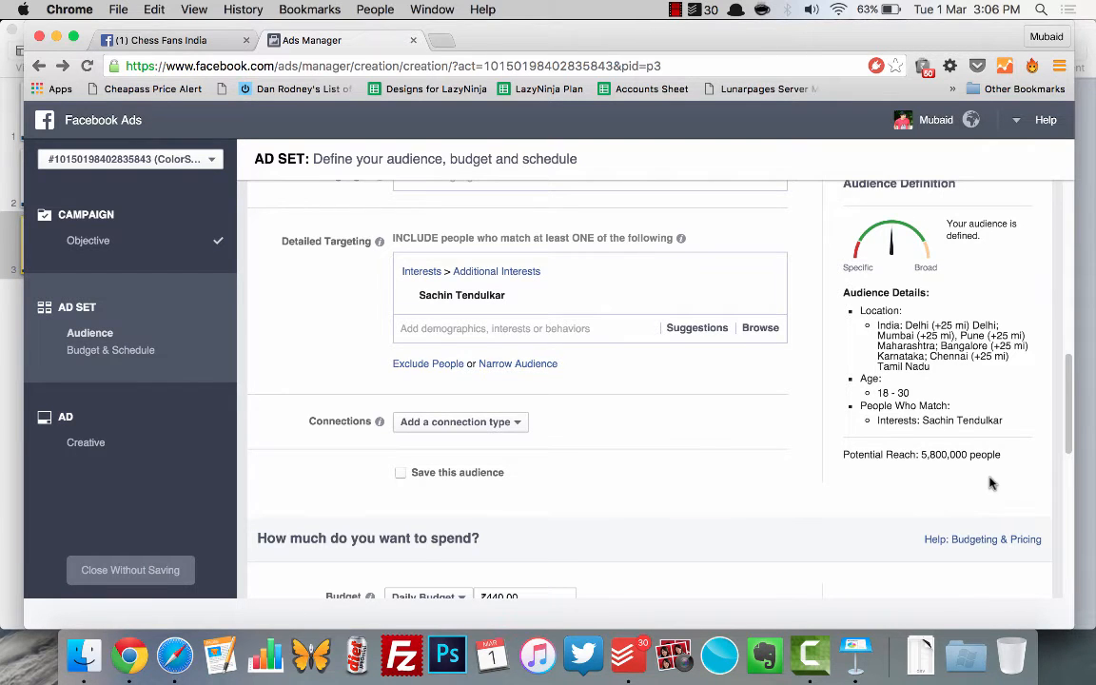
Step: Examine the available connection types and the Facebook Pages options for including or excluding people who like the Page
scroll(701, 437, down, 4)
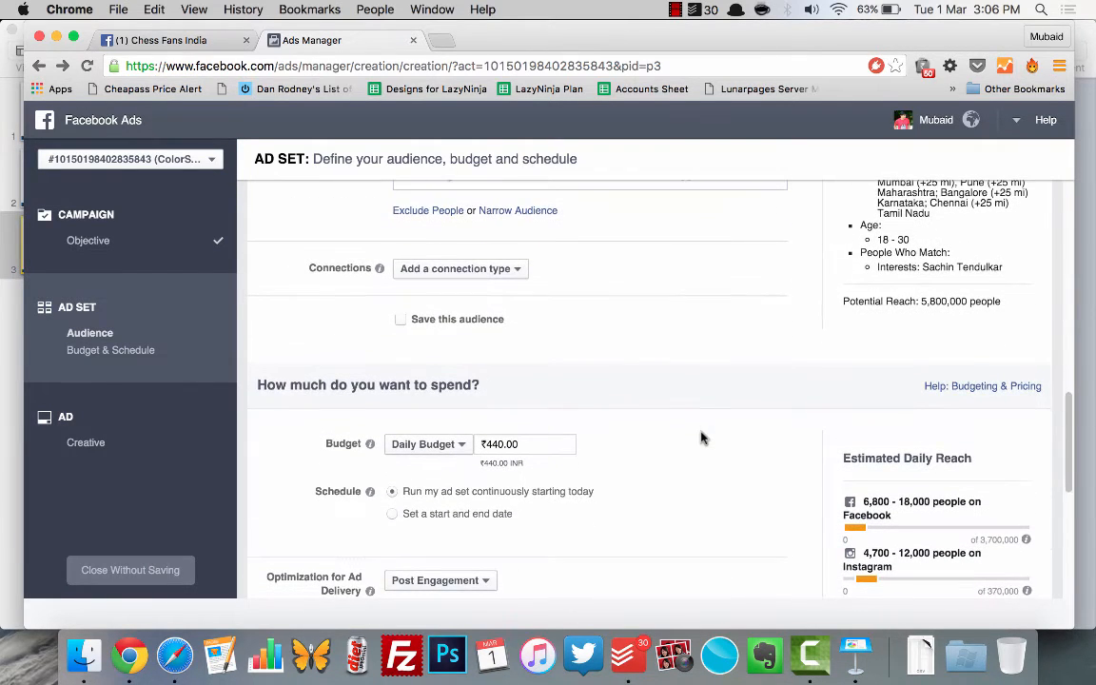
click(448, 268)
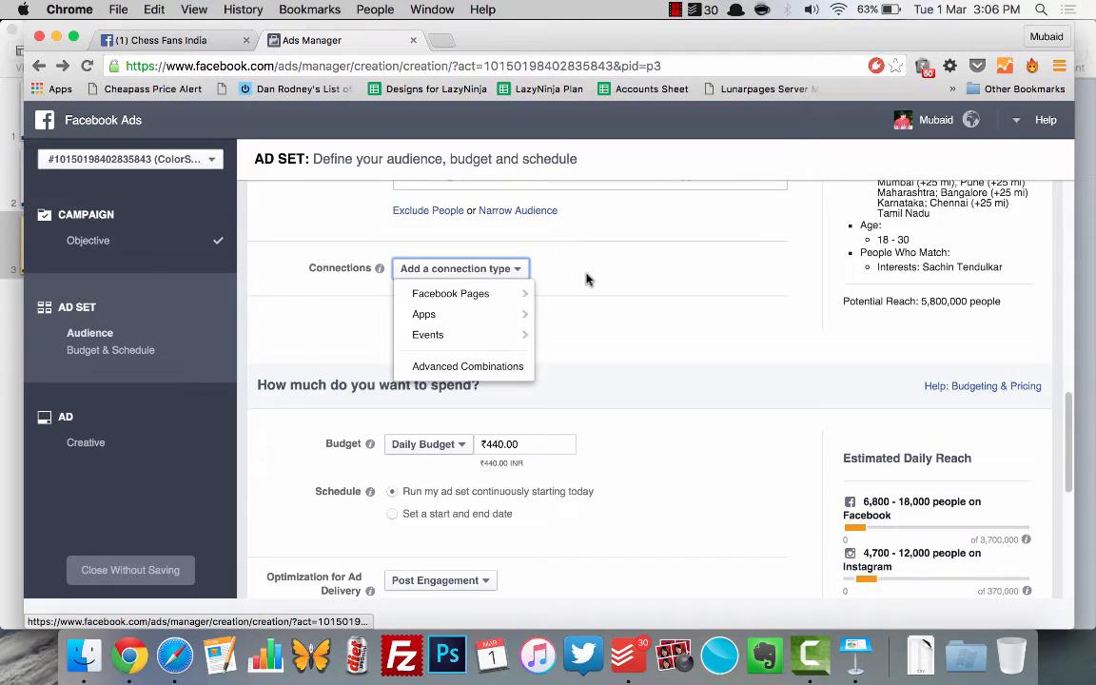
click(543, 285)
click(457, 274)
click(634, 283)
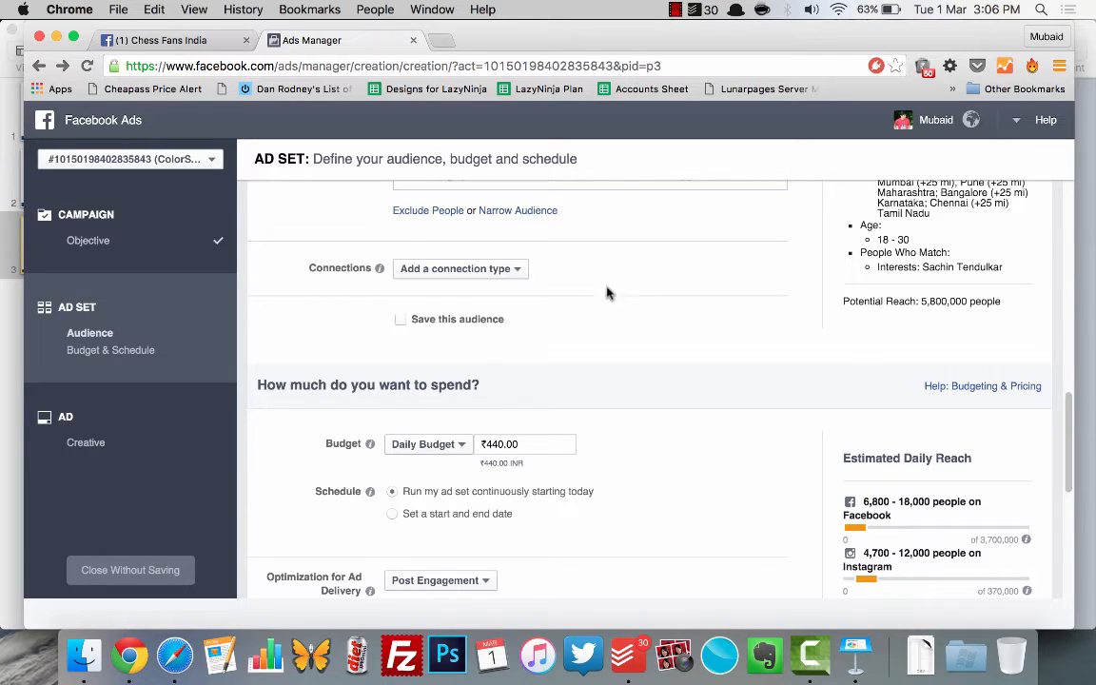
click(519, 271)
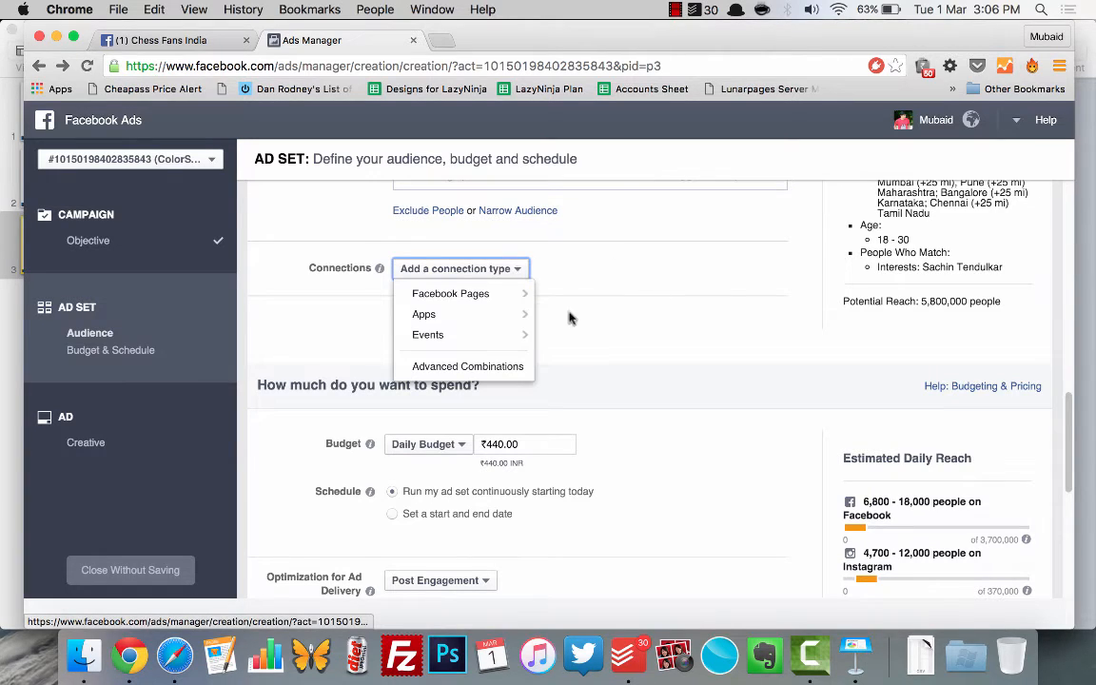
click(487, 269)
click(487, 269)
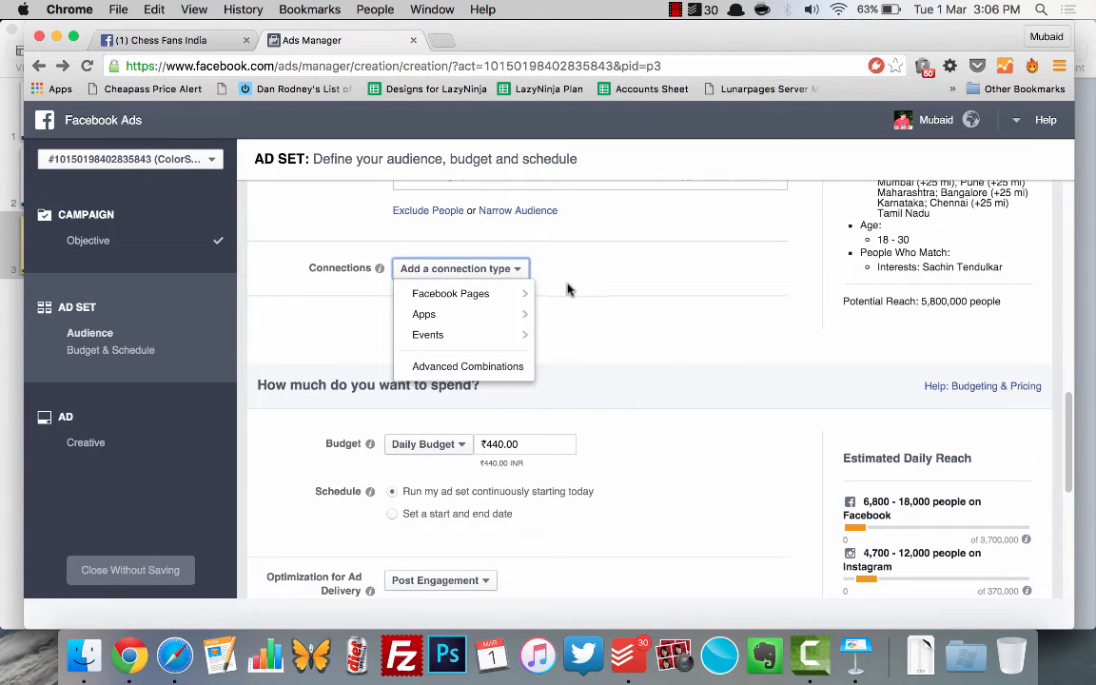
mouse_move(512, 294)
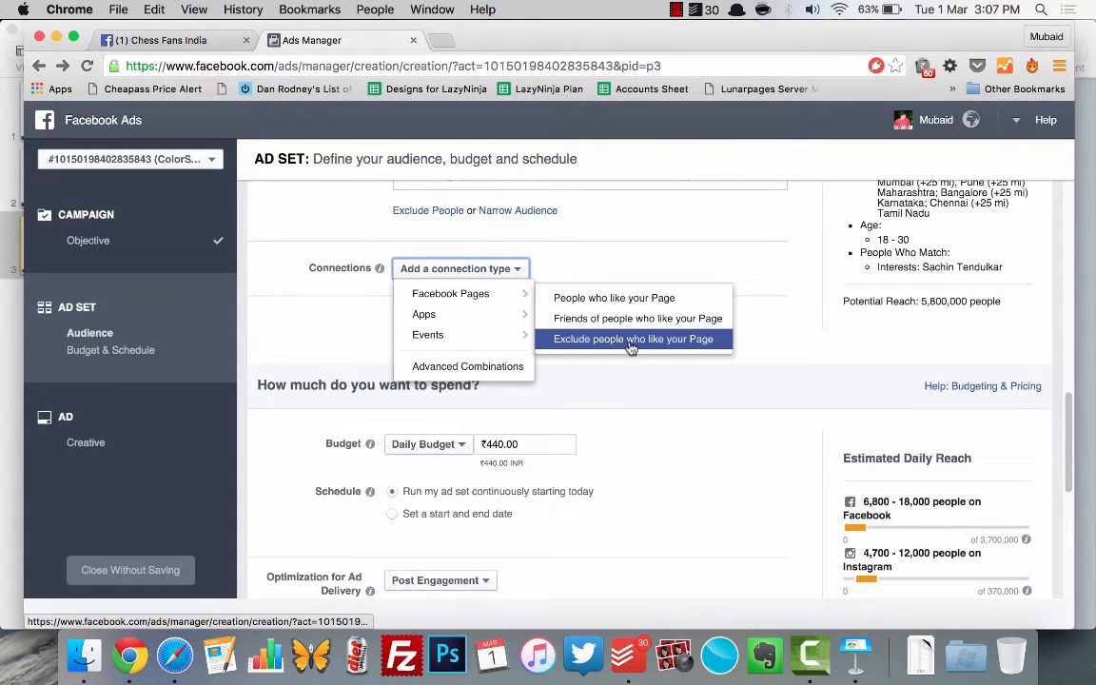
click(748, 404)
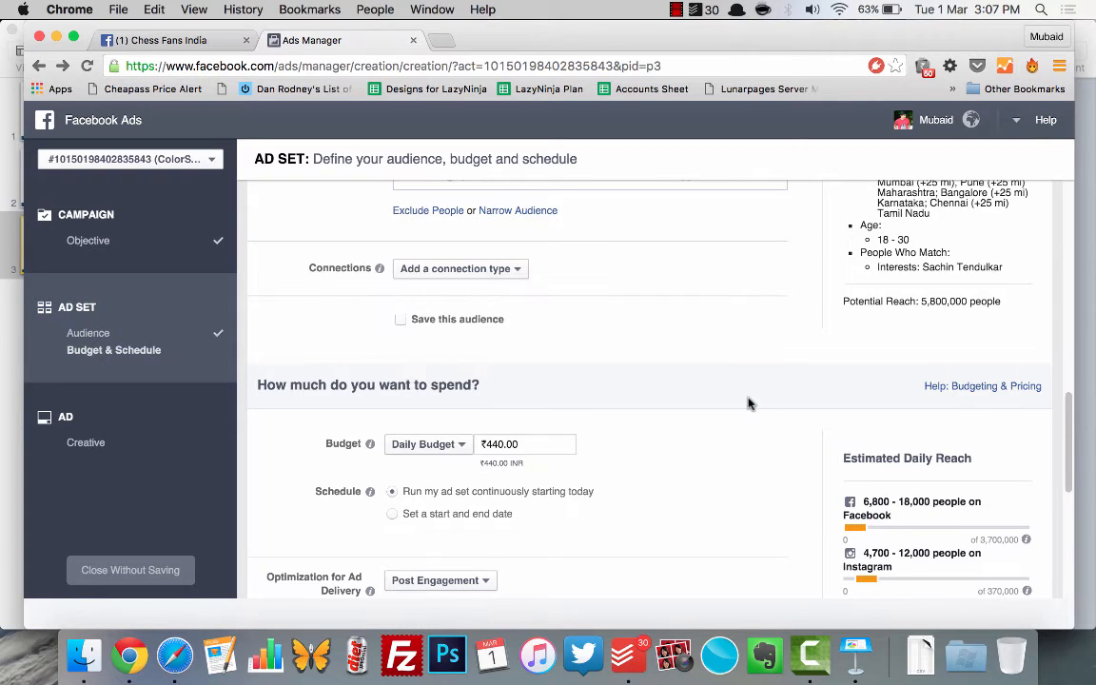
scroll(637, 347, up, 3)
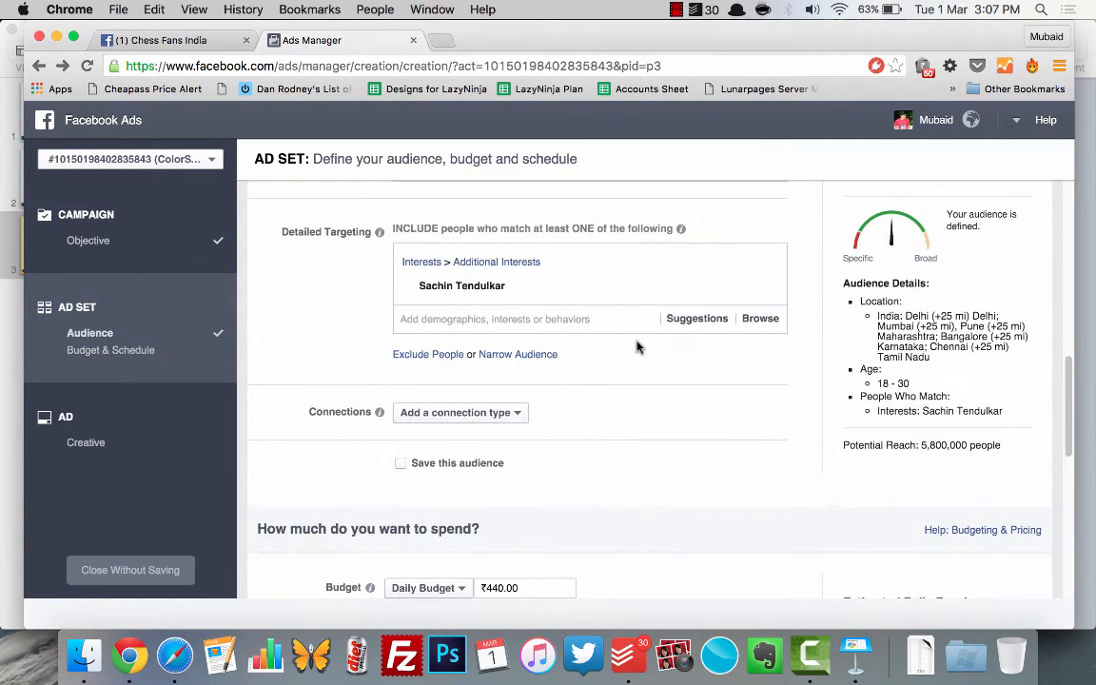
Step: Keep the Daily Budget type for the ad set and set its amount to ₹300
scroll(637, 347, down, 8)
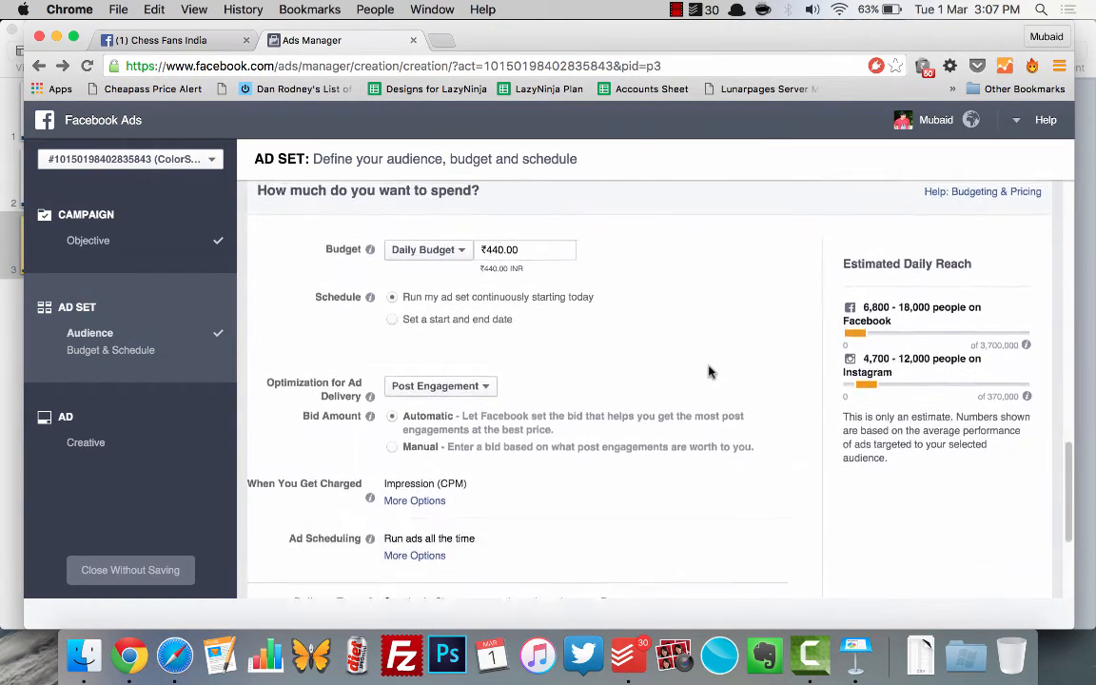
click(421, 242)
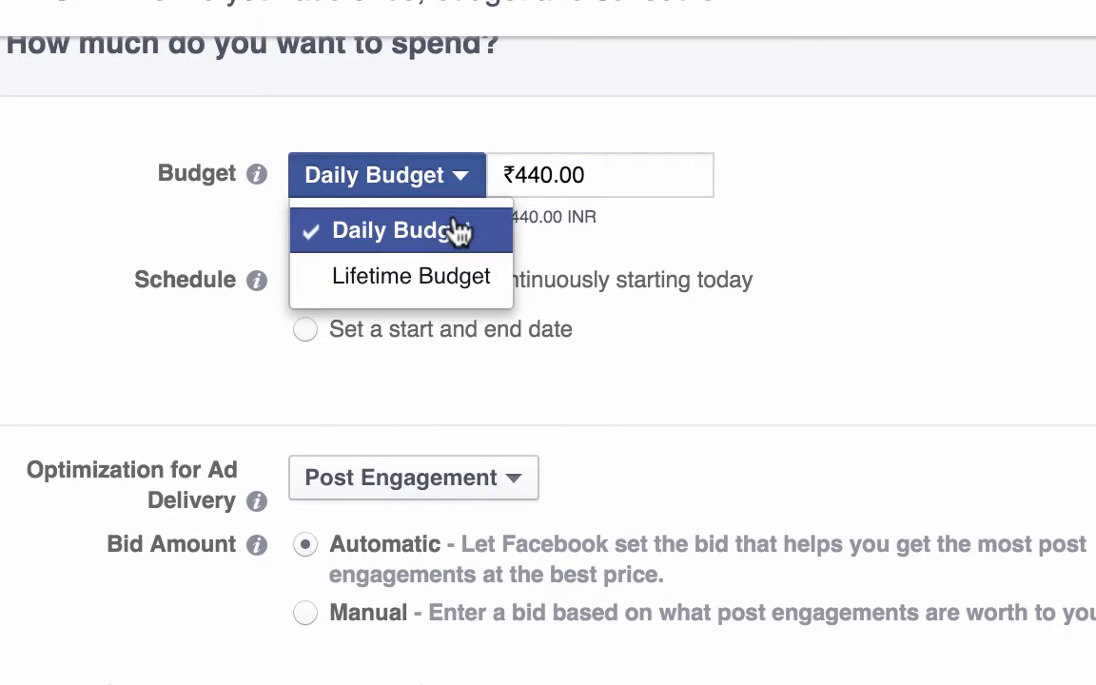
click(457, 231)
click(619, 163)
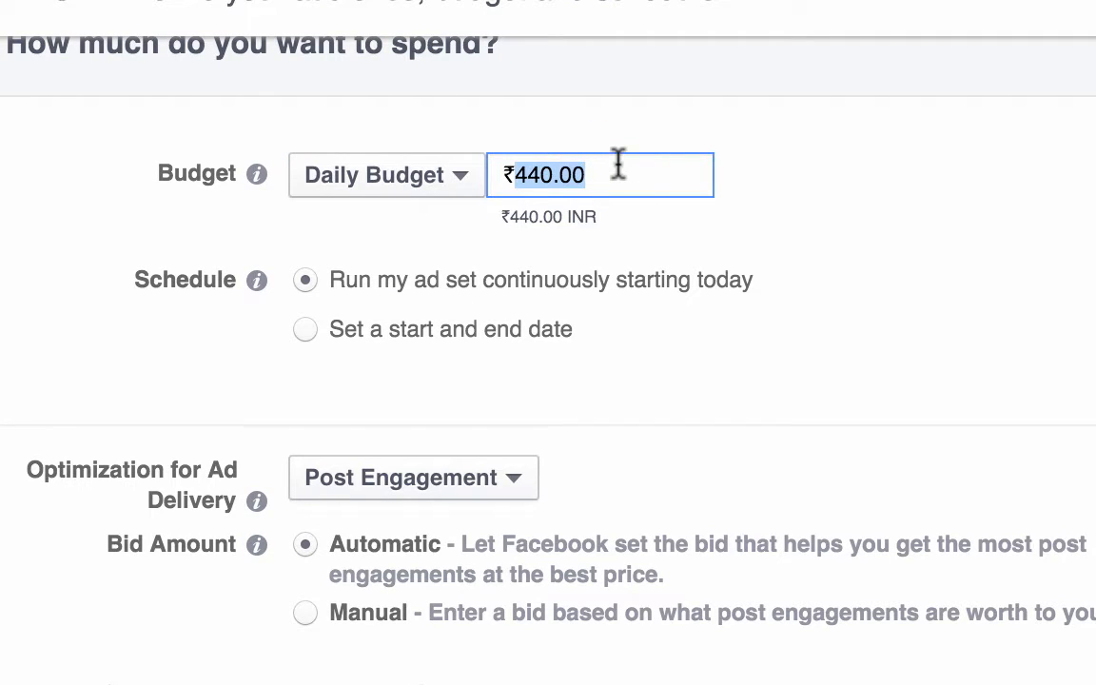
click(841, 226)
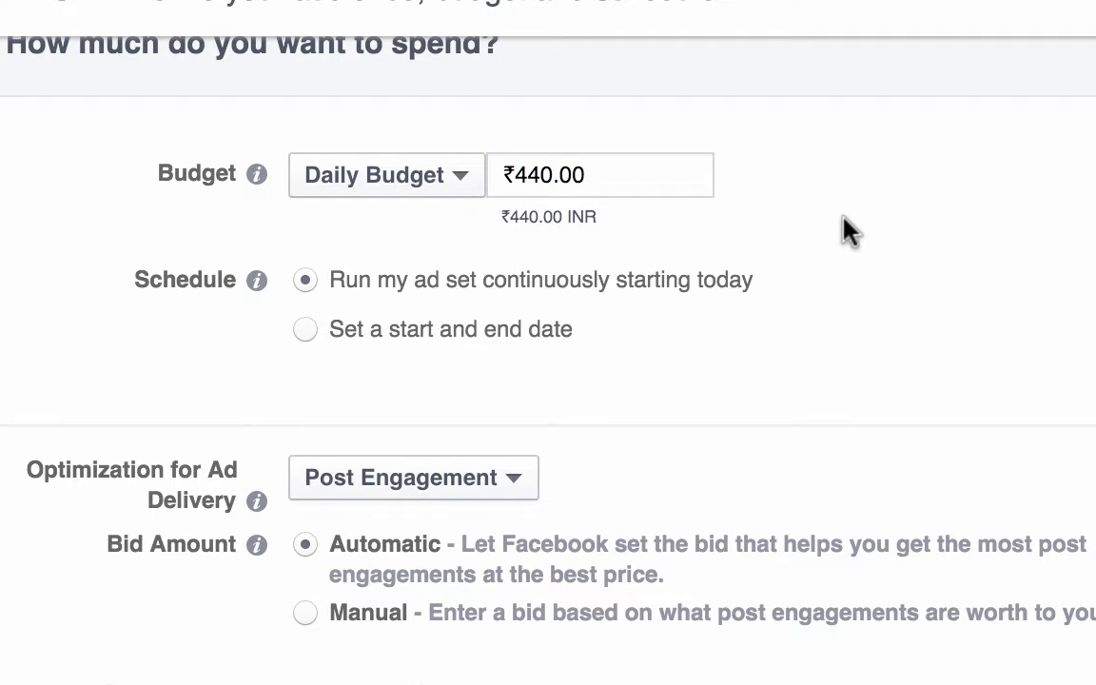
click(641, 184)
text(300)
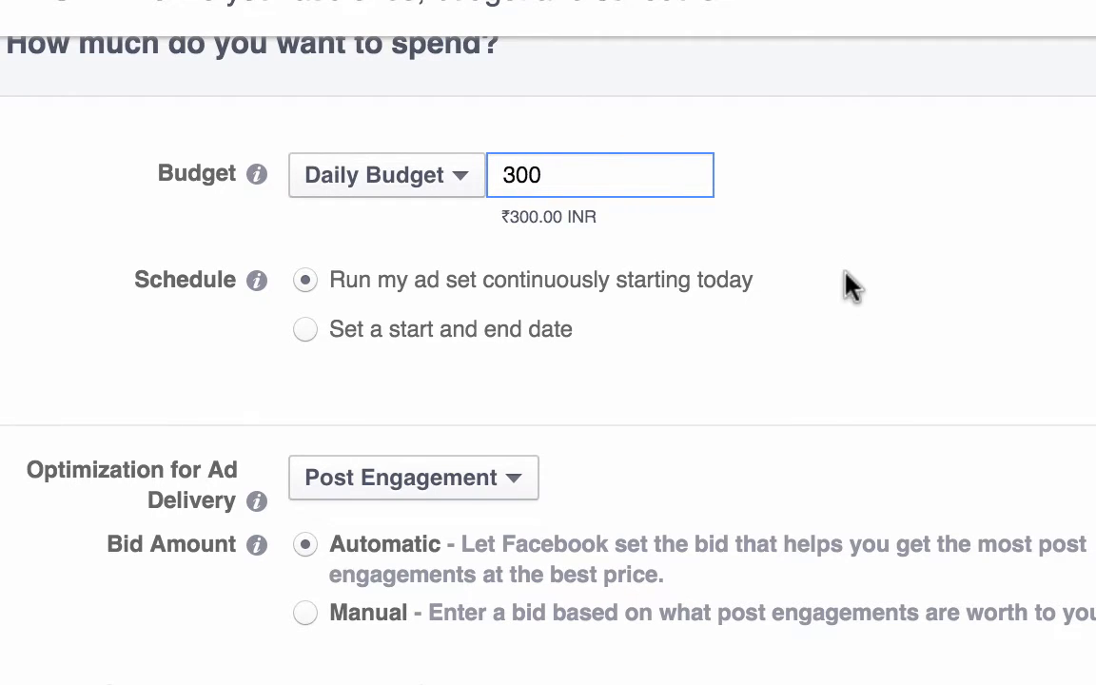
click(847, 285)
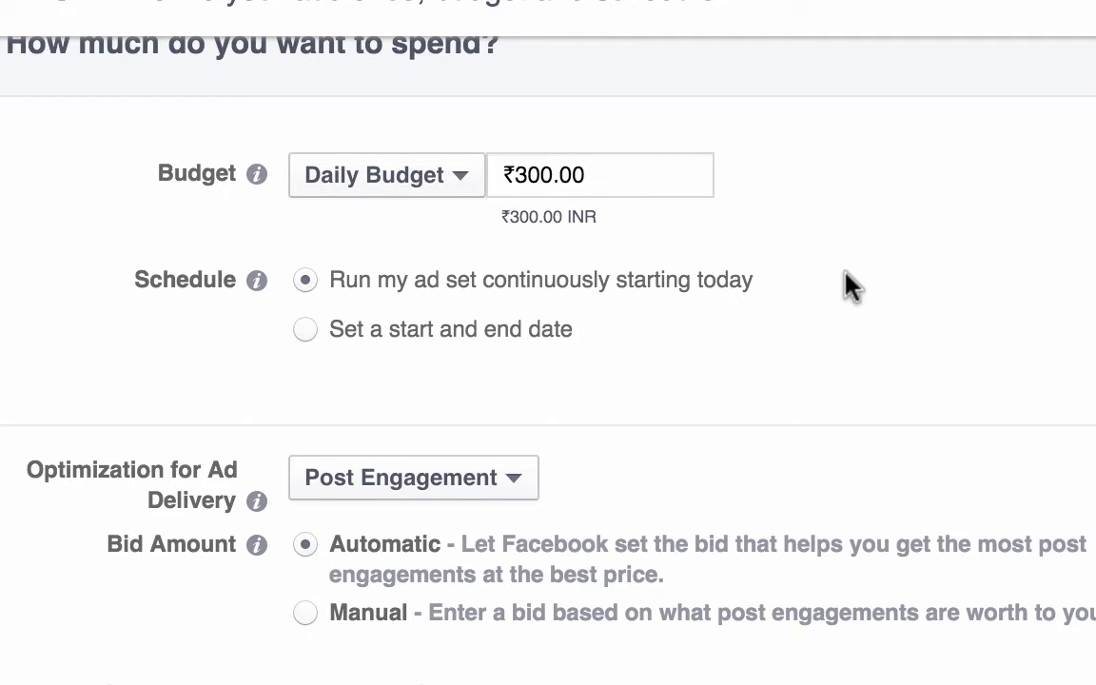
Step: Switch the ad set to a Lifetime Budget and set its amount to ₹500
click(420, 186)
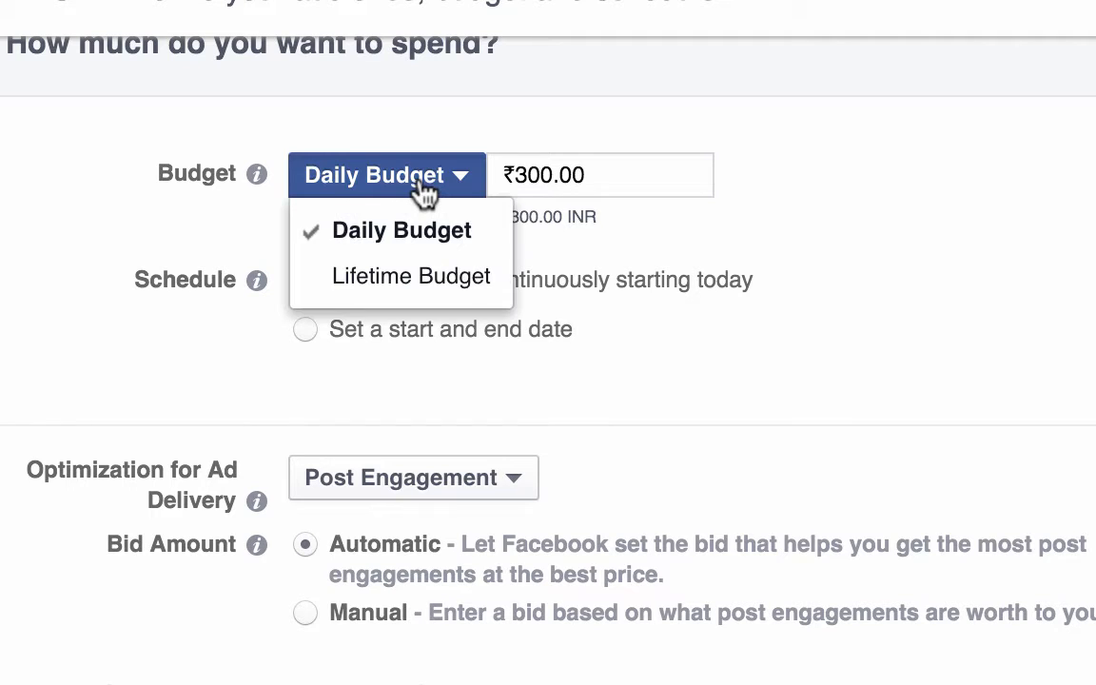
click(449, 280)
scroll(995, 245, down, 1)
scroll(995, 246, up, 1)
scroll(995, 246, down, 1)
scroll(995, 245, up, 1)
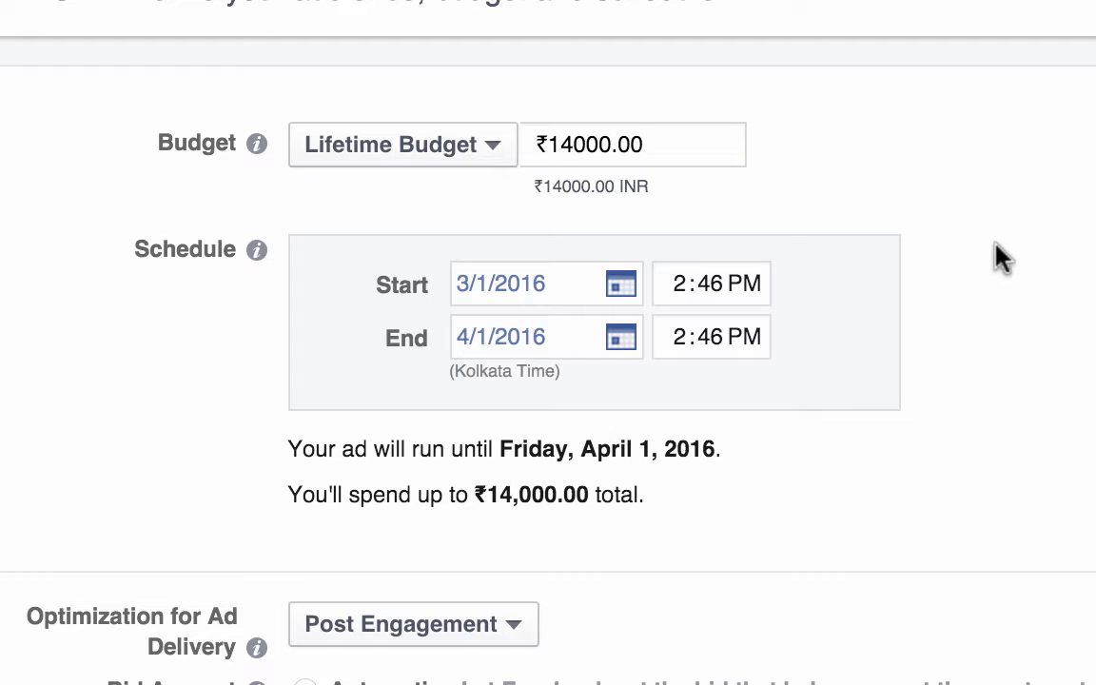
triple_click(643, 132)
text(0)
key(BackSpace)
text(500)
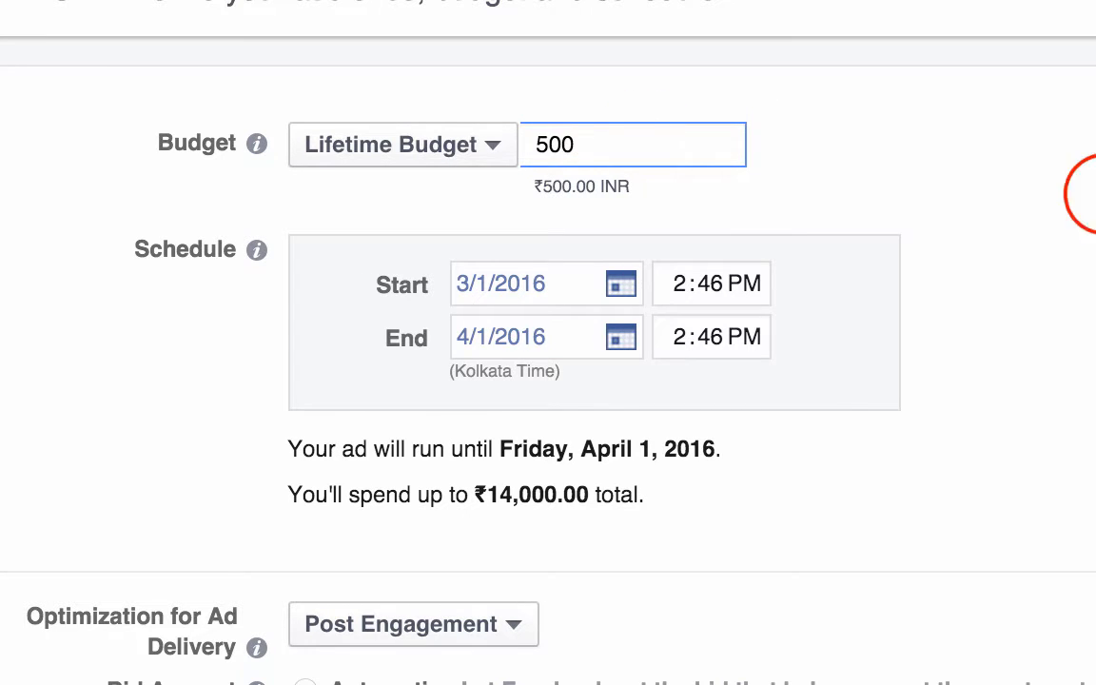
click(1089, 193)
Step: Set the end date of the lifetime budget schedule to 3/4/2016
scroll(951, 238, down, 1)
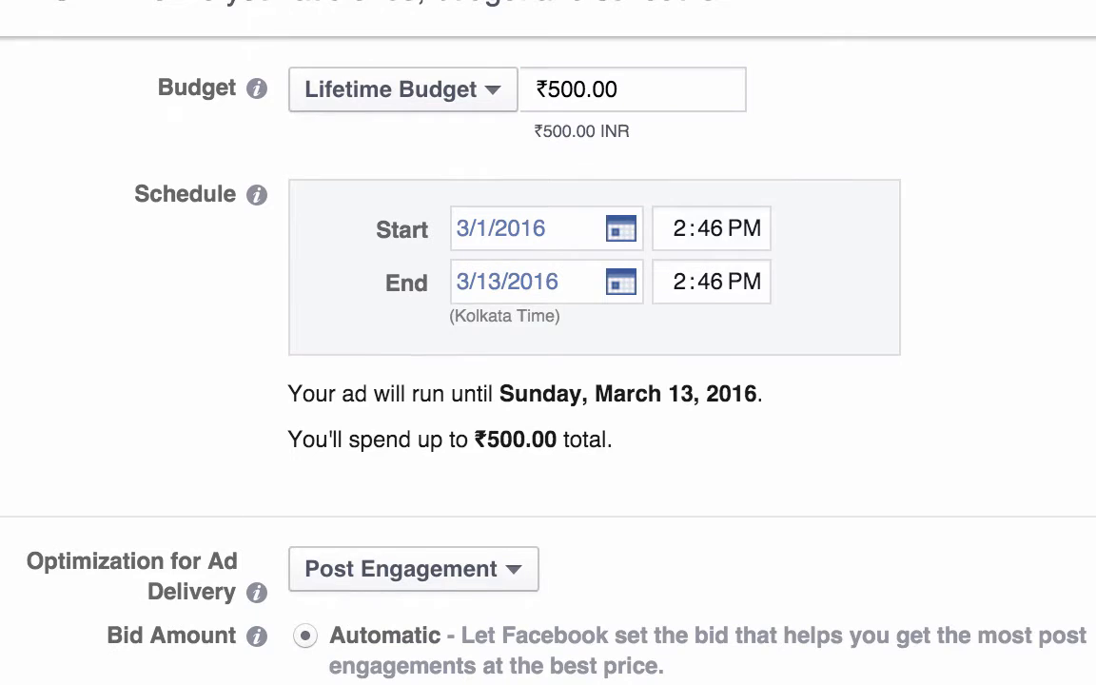
click(637, 289)
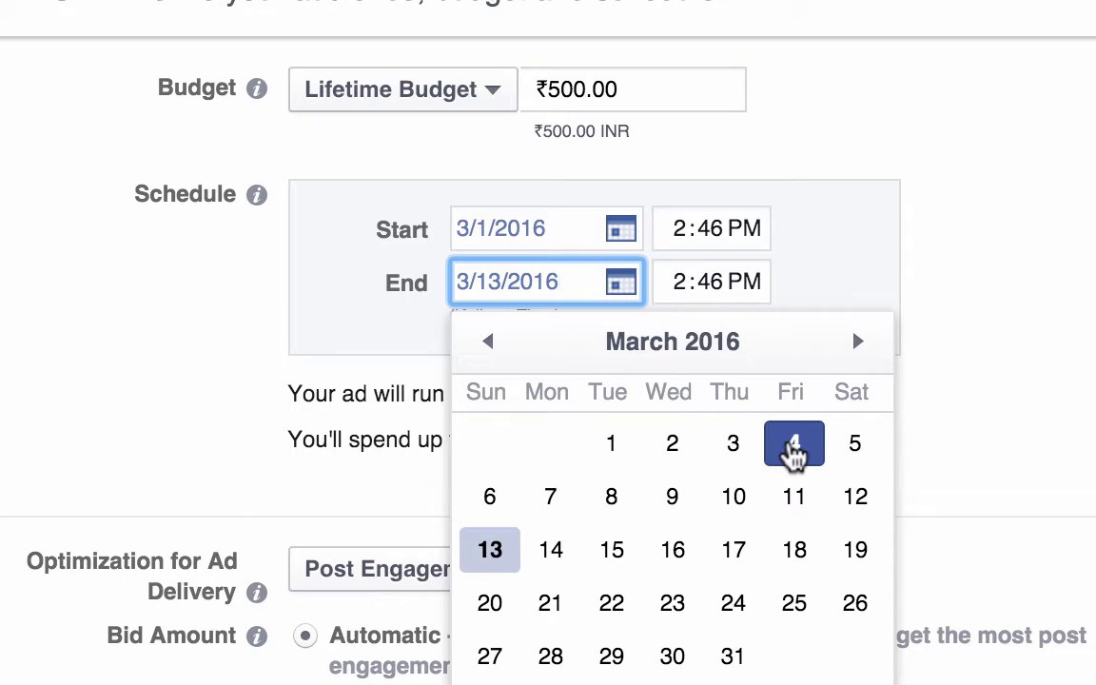
click(793, 453)
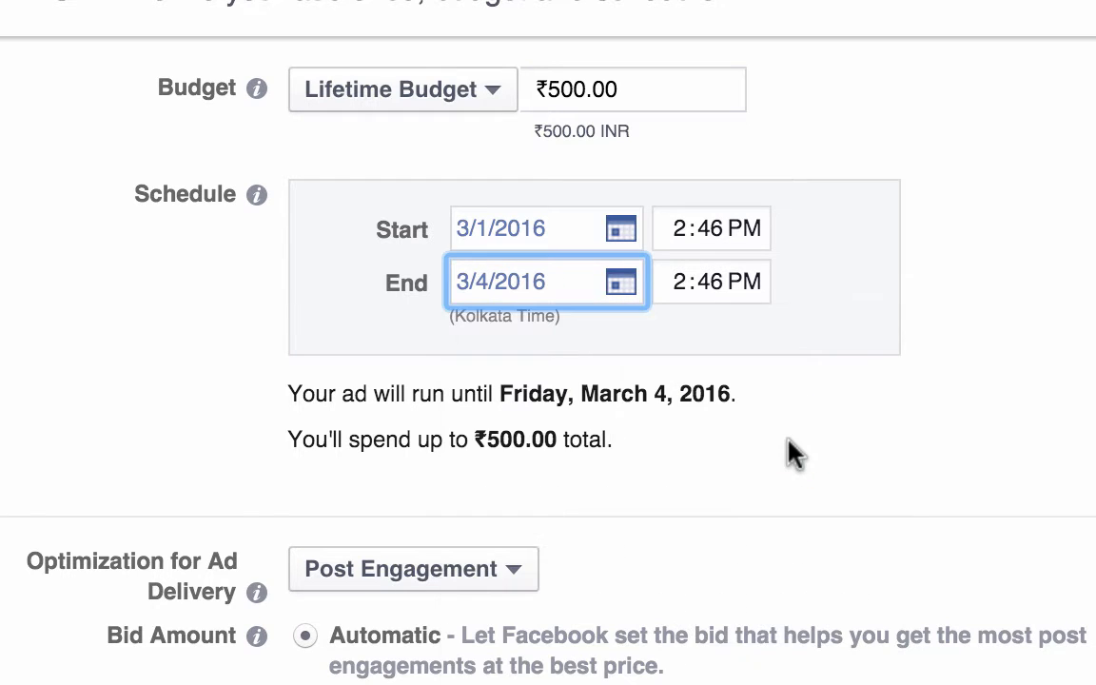
click(929, 428)
scroll(929, 428, down, 1)
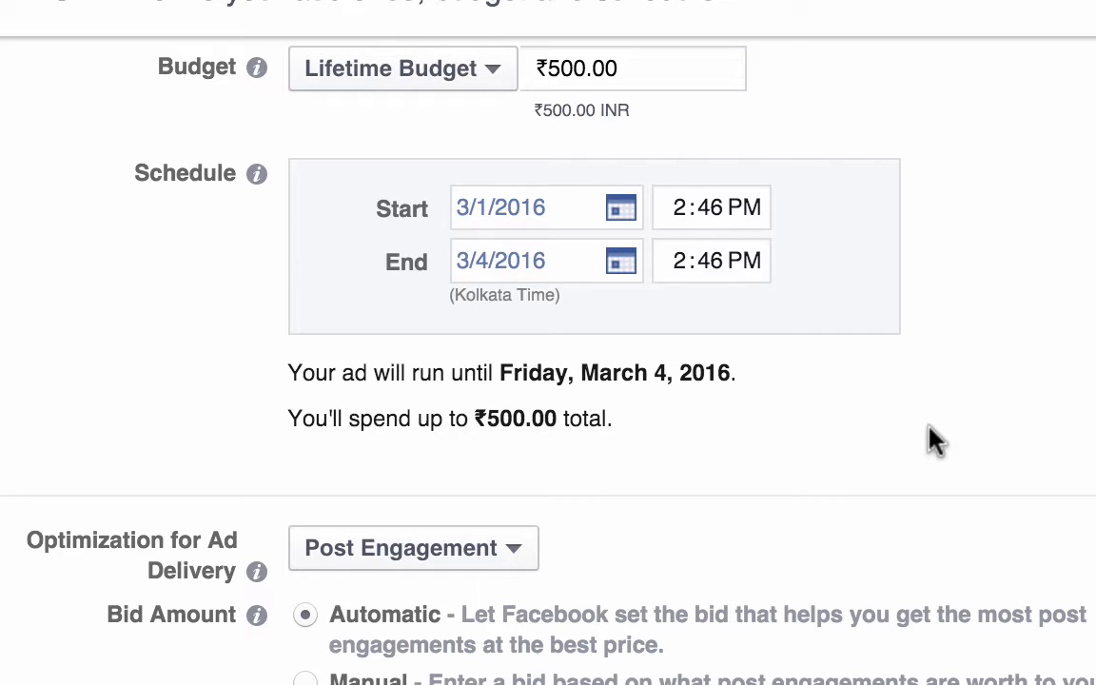
scroll(936, 440, up, 3)
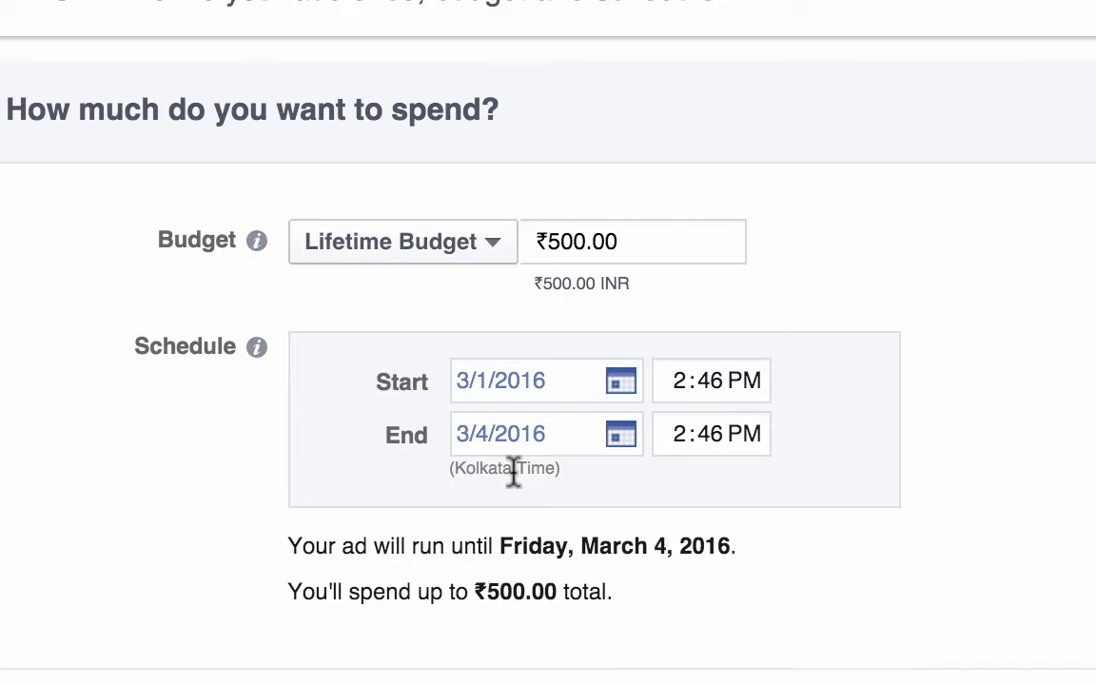
Step: Return to the Daily Budget type and choose to set a start and end date for the schedule
click(460, 235)
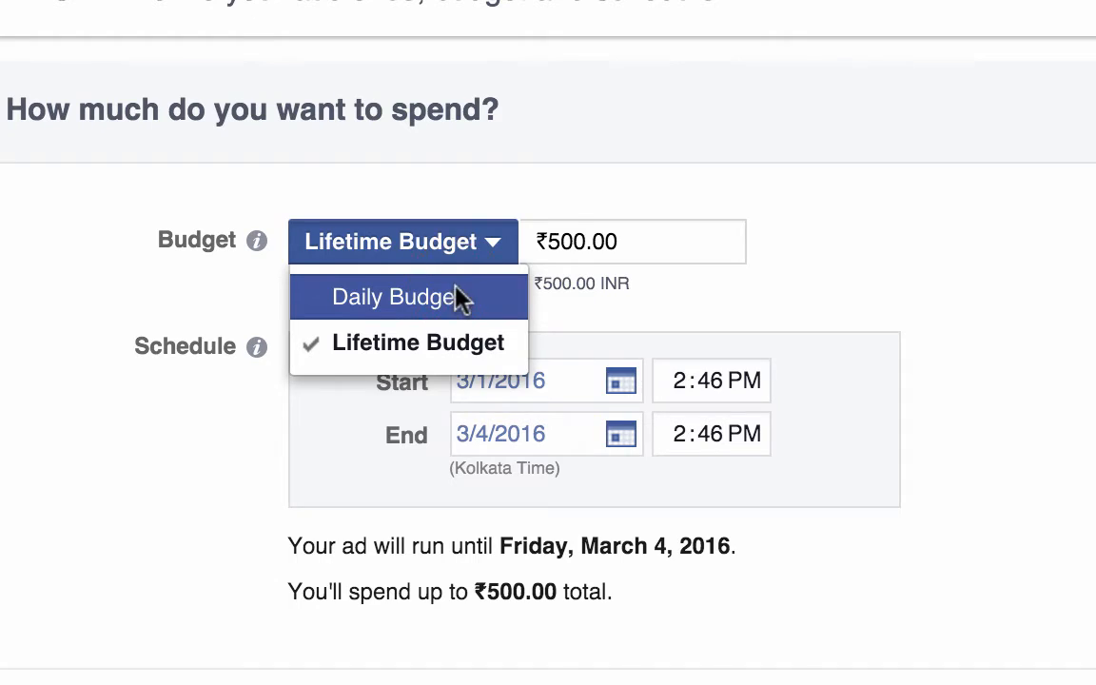
click(461, 299)
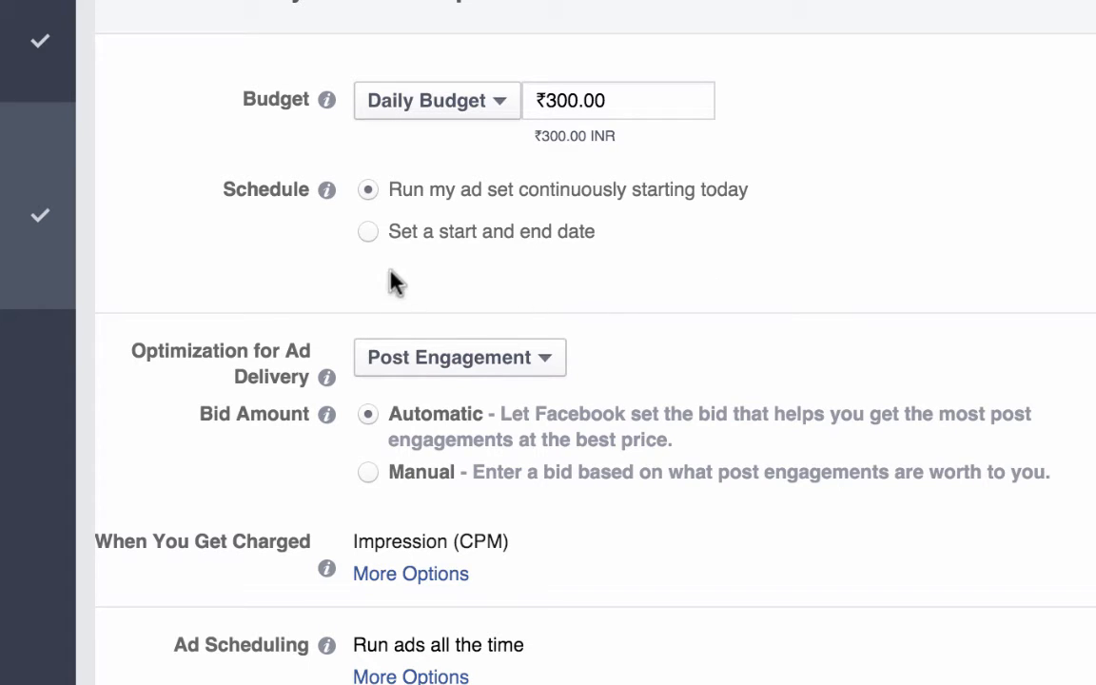
click(364, 236)
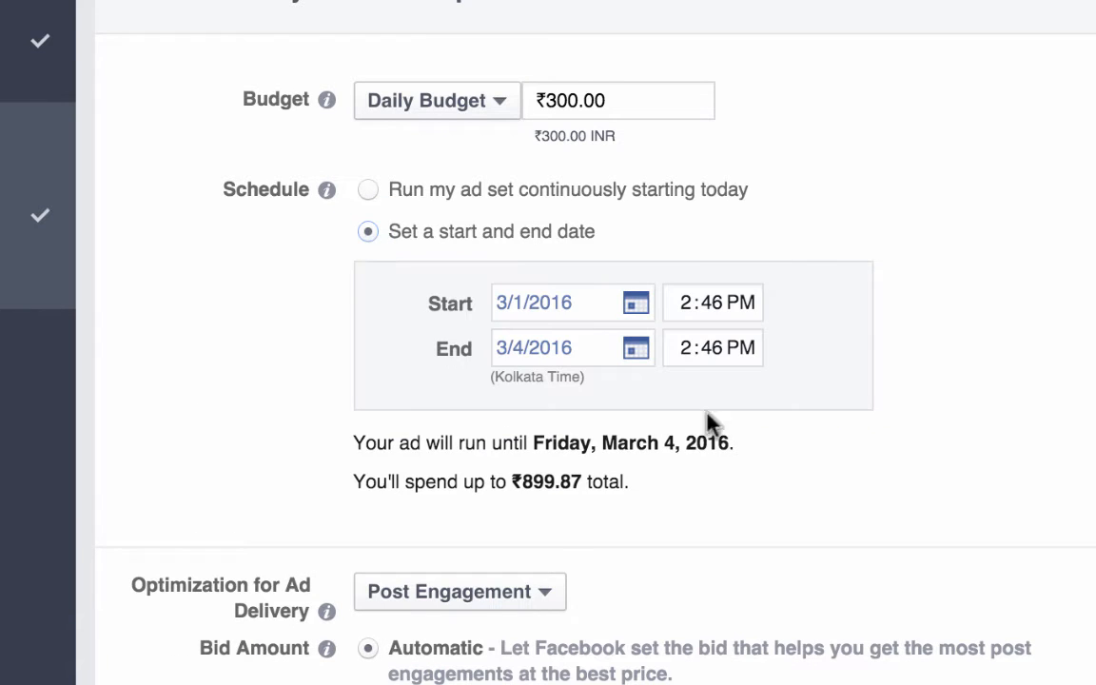
Step: Set the schedule's start to 3/3/2016 at 8:00 AM
click(639, 310)
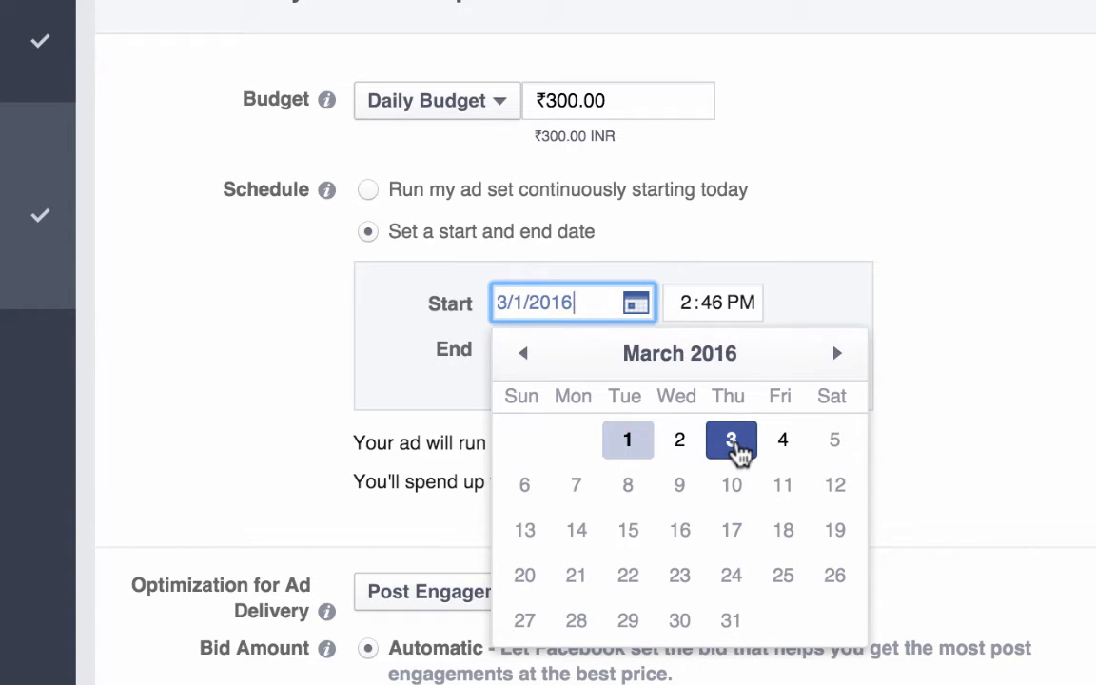
click(731, 439)
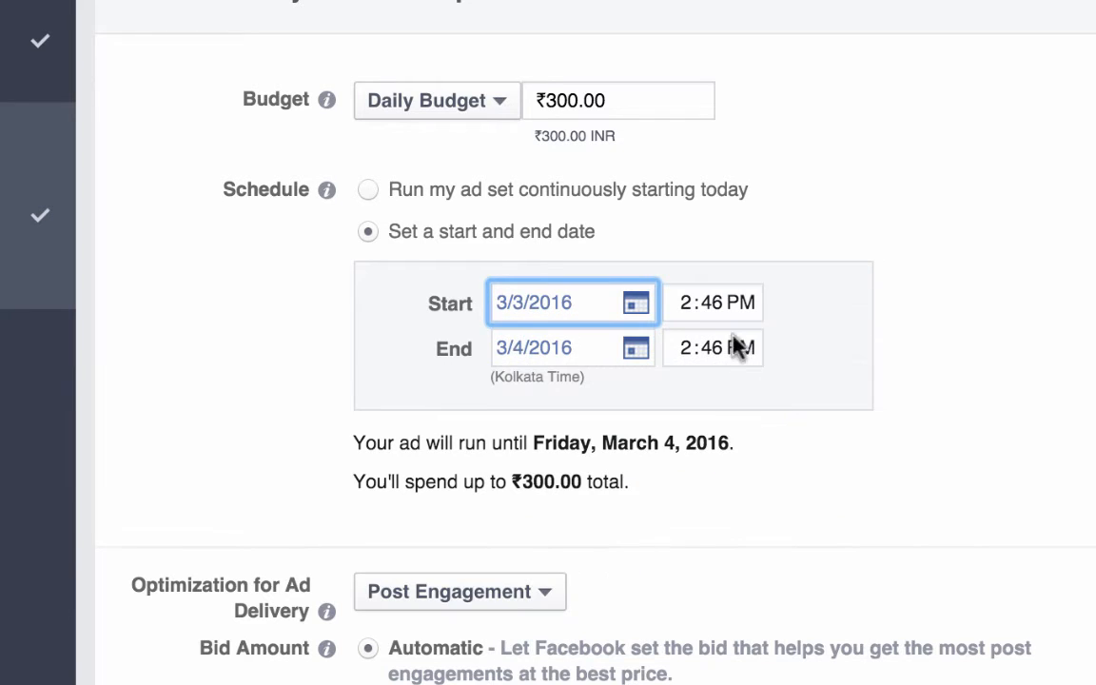
click(687, 312)
text(8)
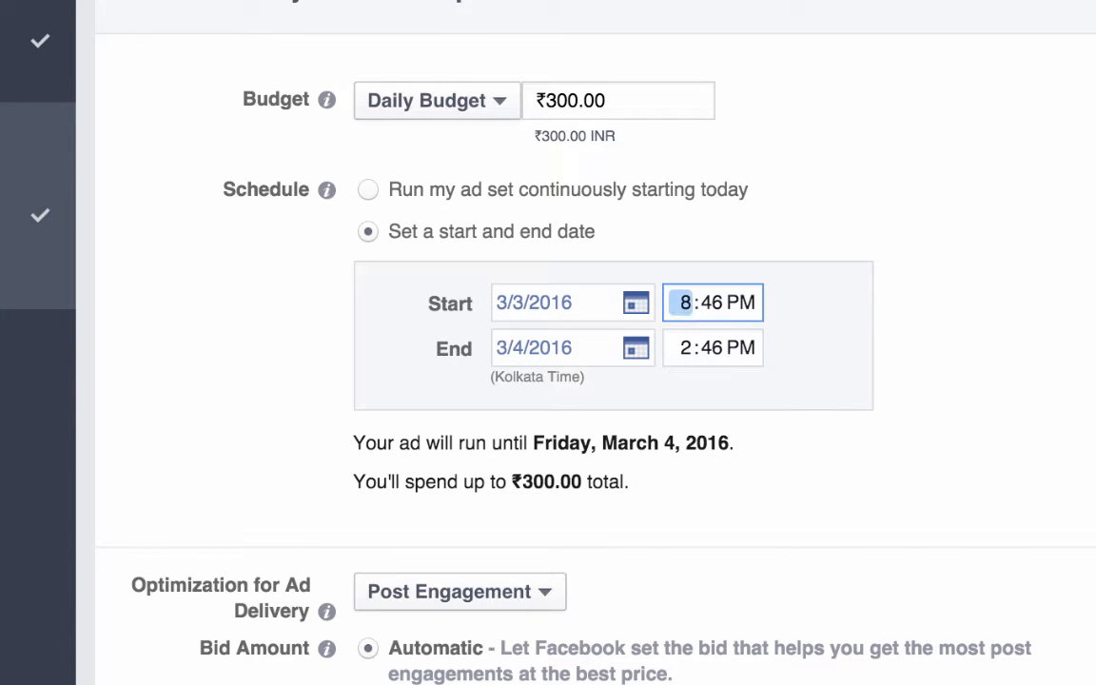
key(Tab)
text(00)
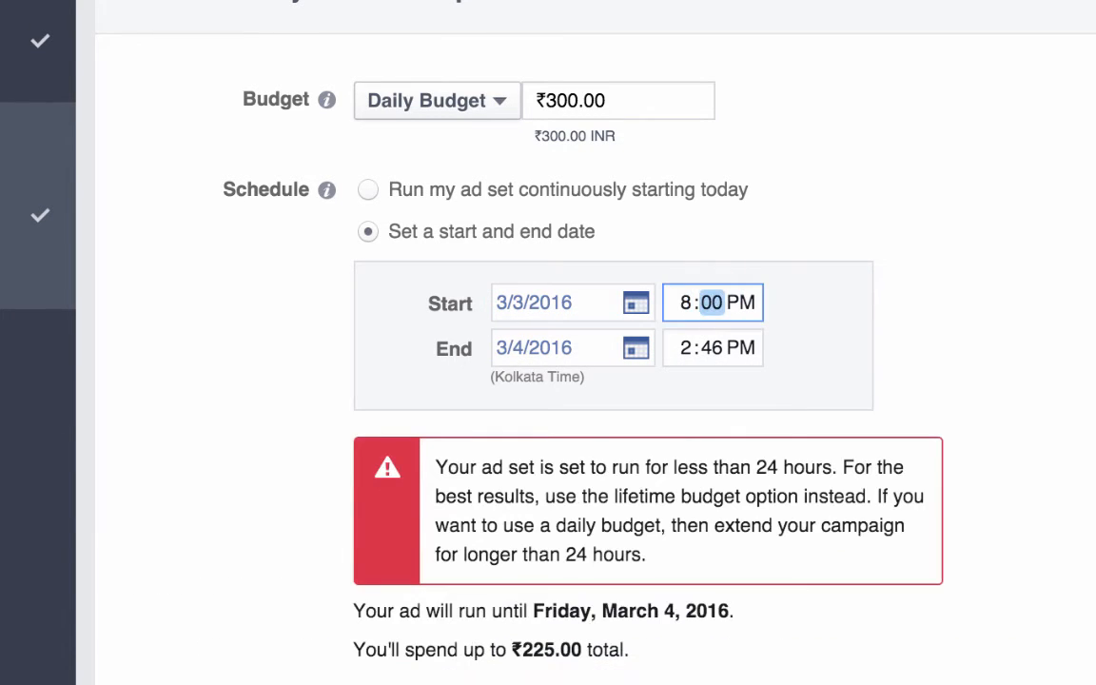
key(Tab)
text(a)
click(1017, 396)
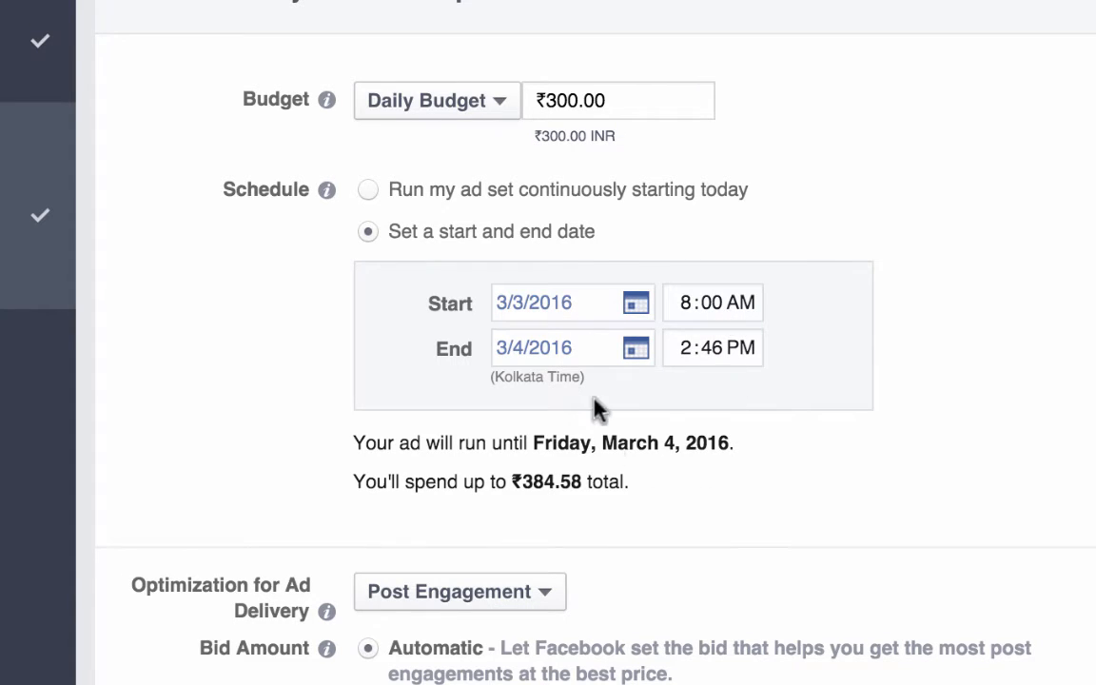
Step: Set the schedule's end date to 3/7/2016, and switch the ad set back to running continuously starting today
click(635, 349)
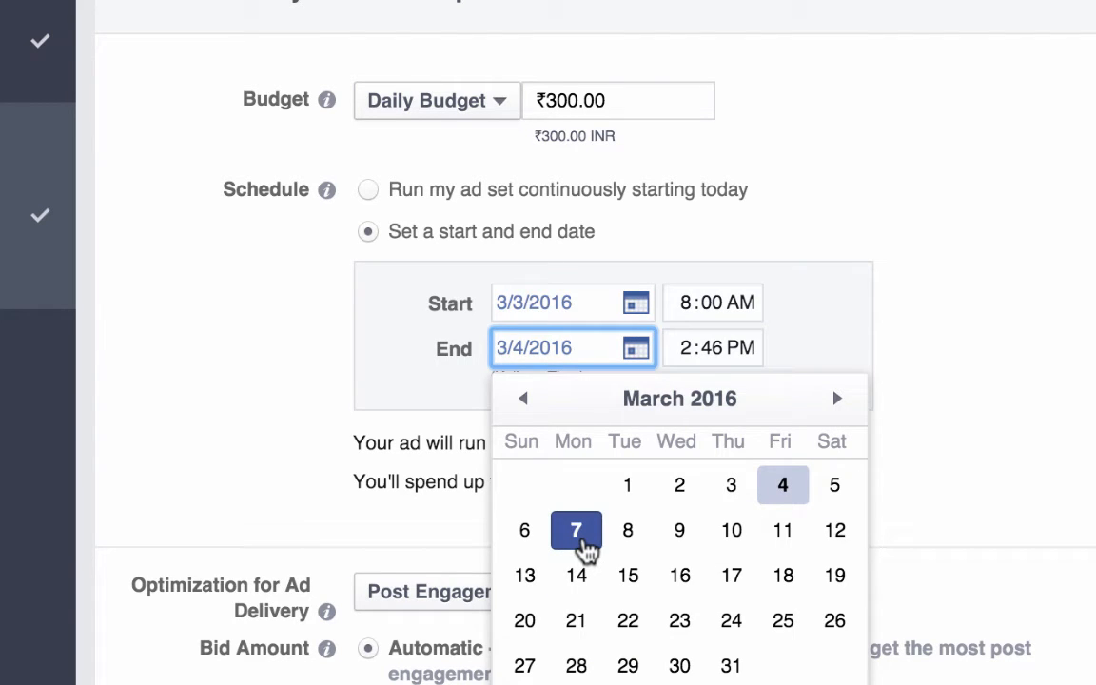
click(582, 545)
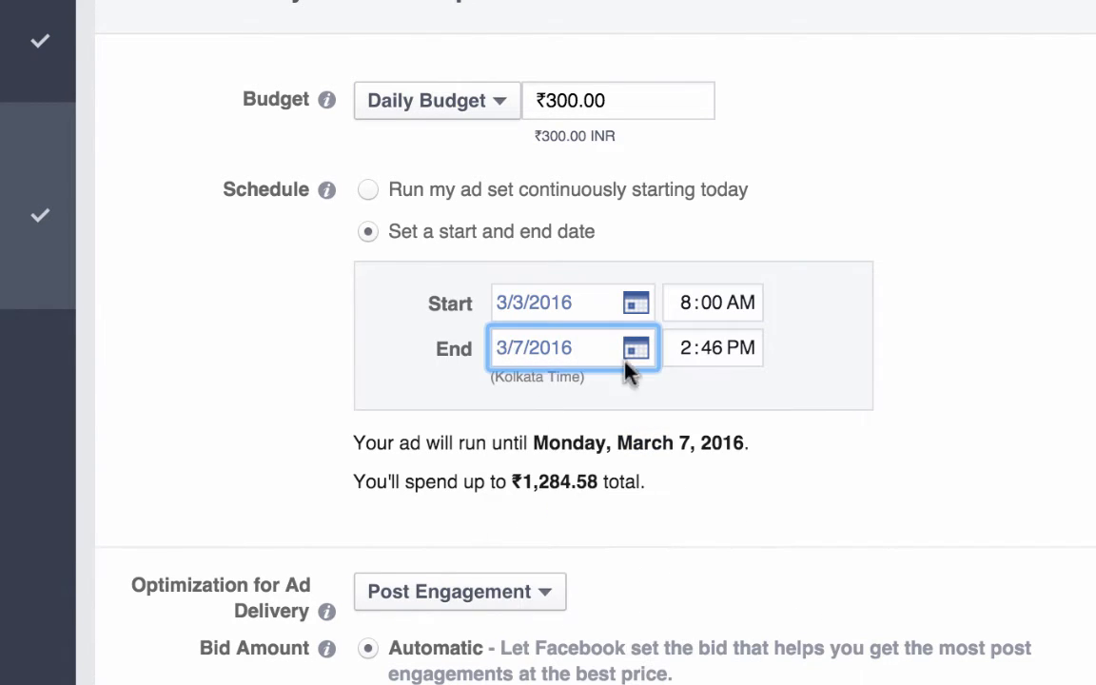
click(741, 359)
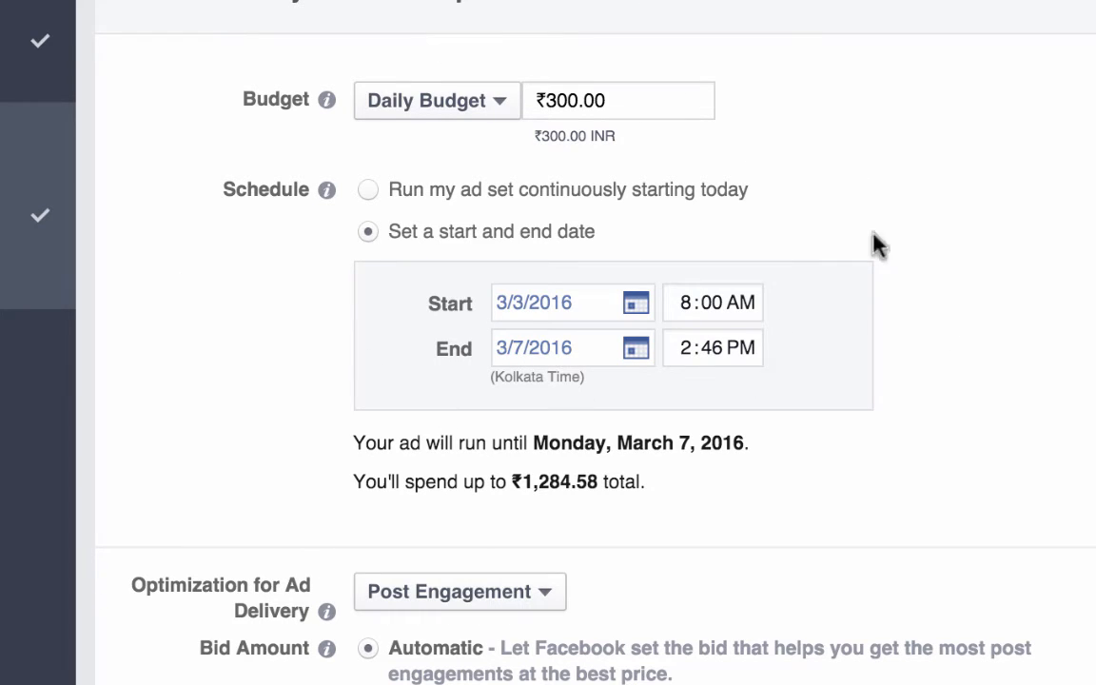
click(367, 189)
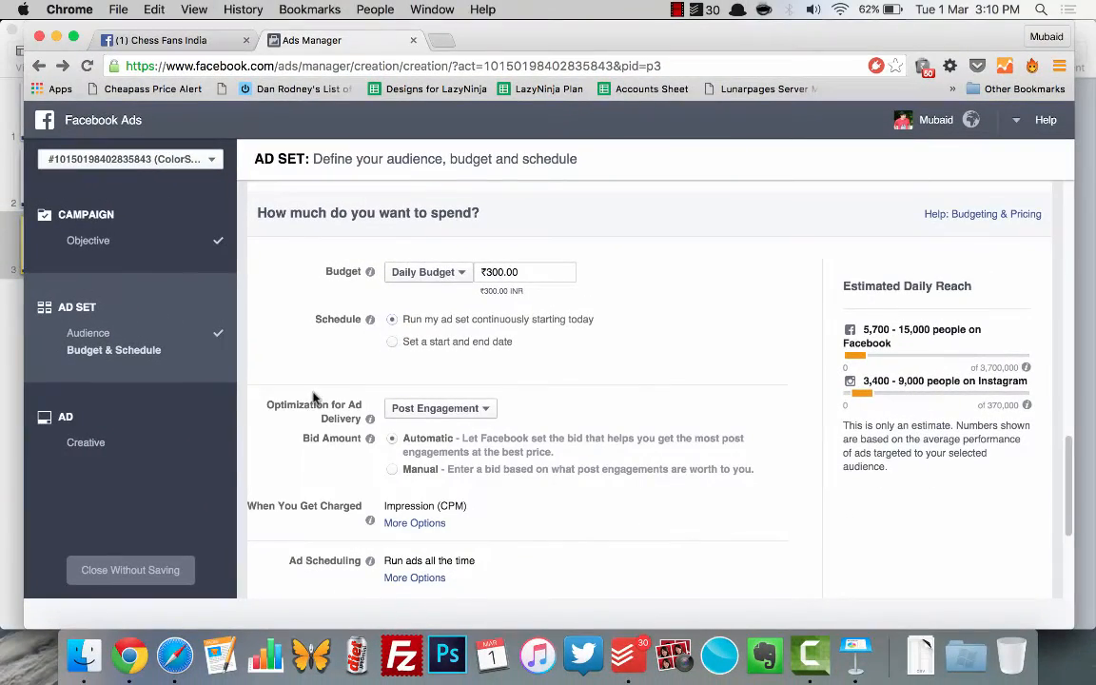
Step: Examine the optimization choices for ad delivery and keep Post Engagement selected
scroll(761, 501, down, 3)
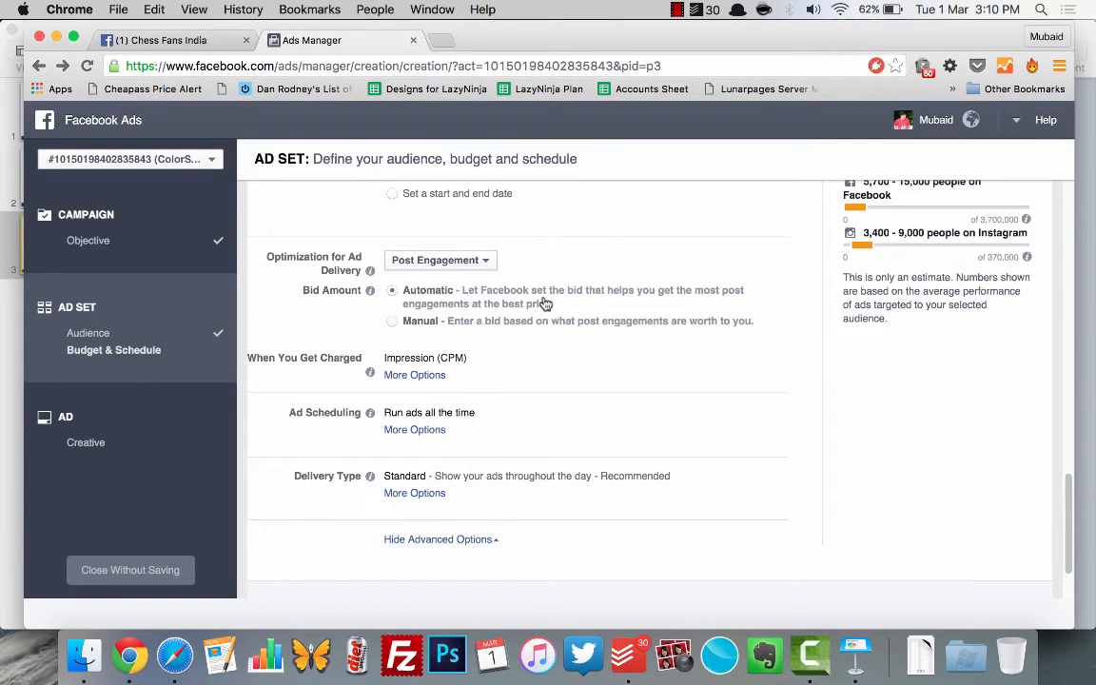
click(484, 261)
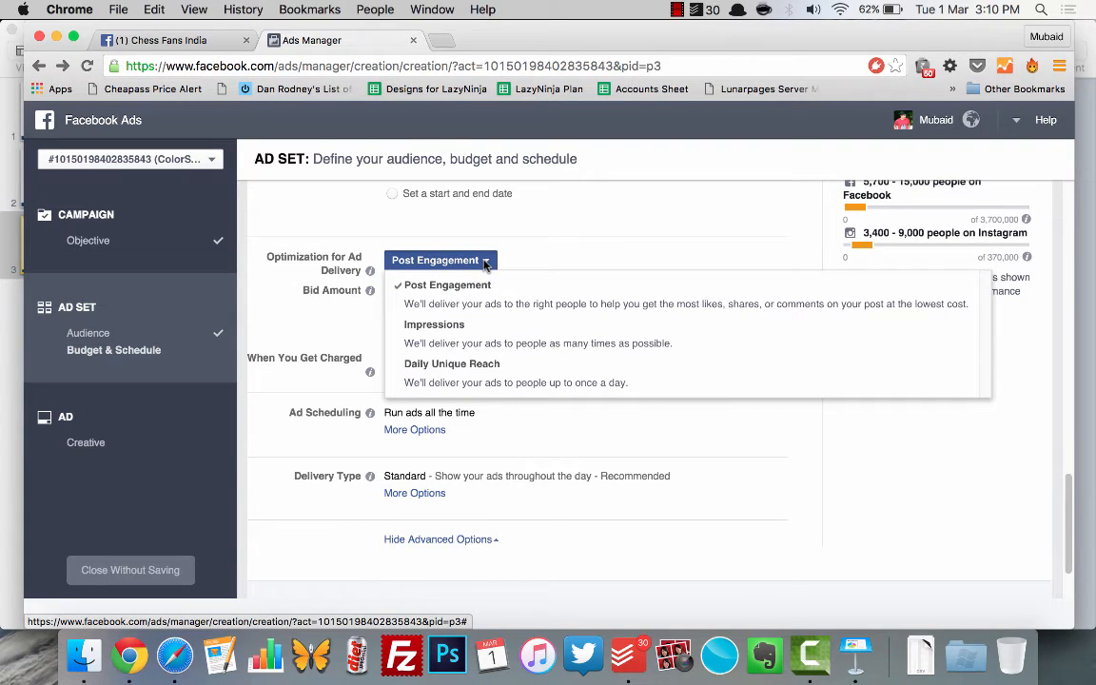
click(537, 257)
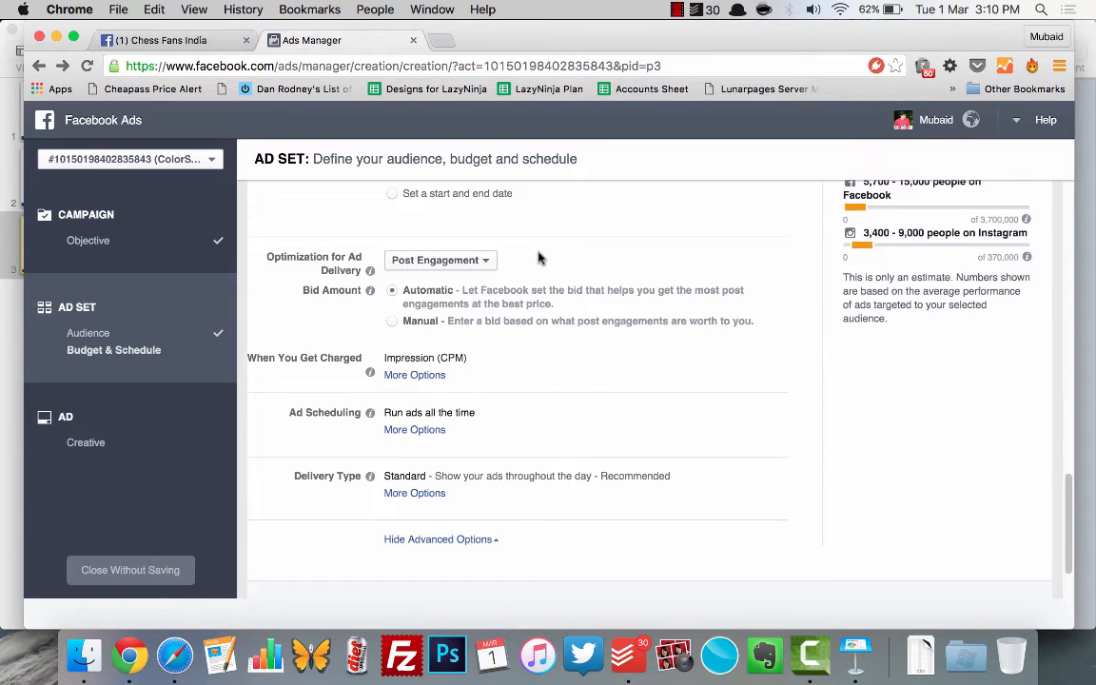
click(449, 263)
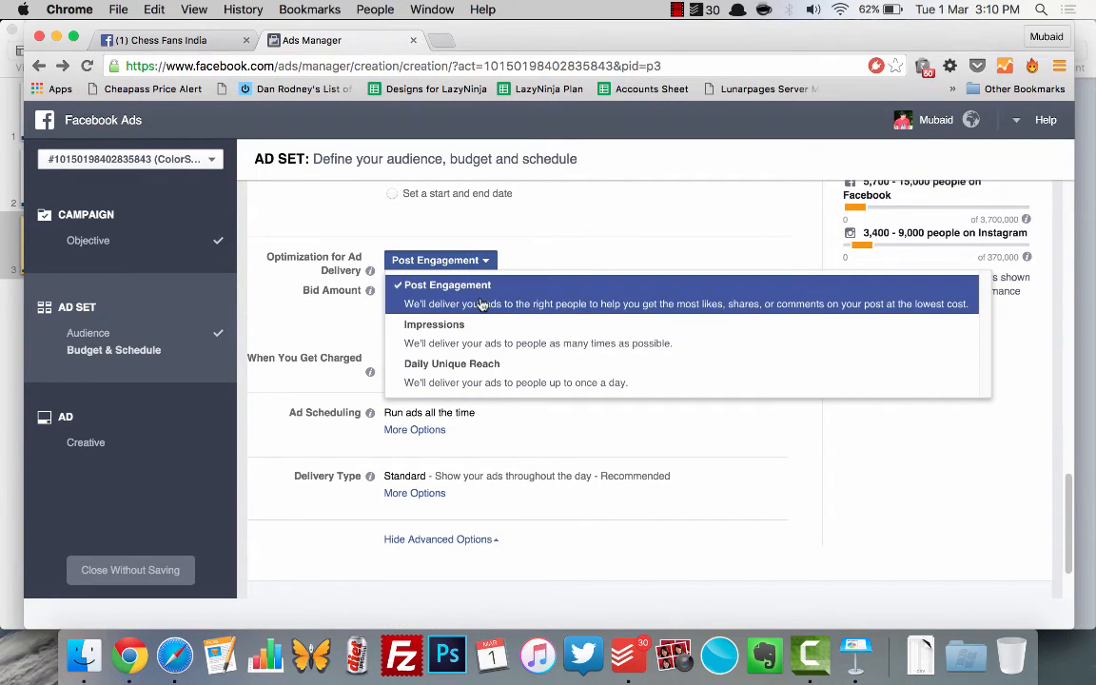
click(424, 285)
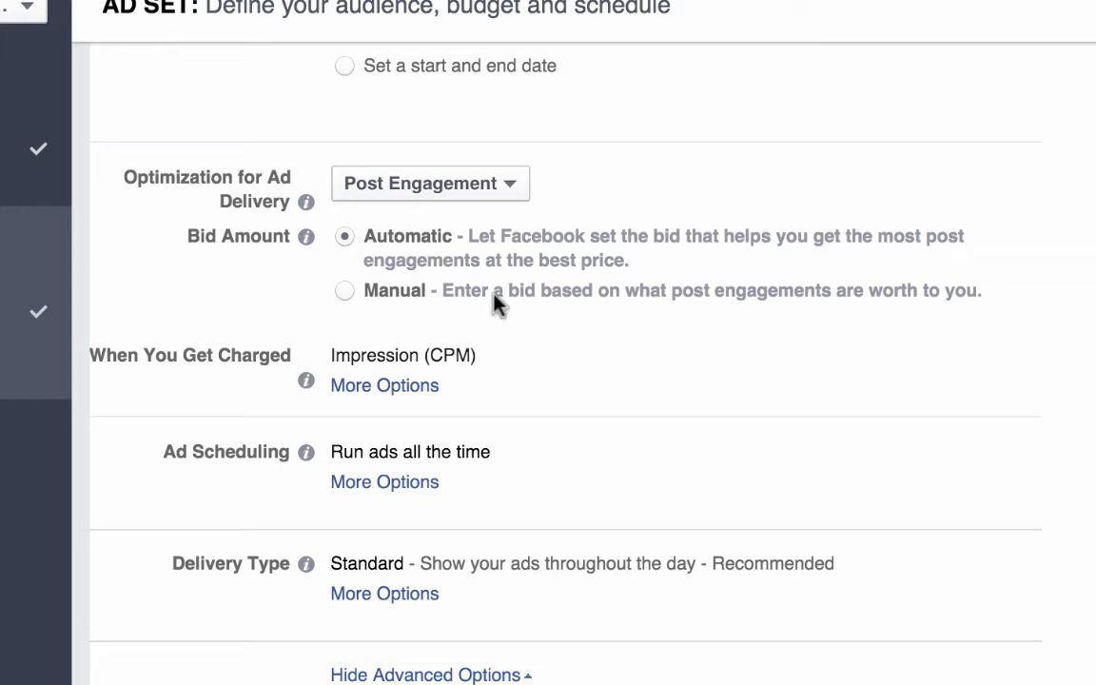
Step: Change the bid amount to Manual and set it to ₹1 per post engagement
click(345, 298)
drag(446, 343, 325, 346)
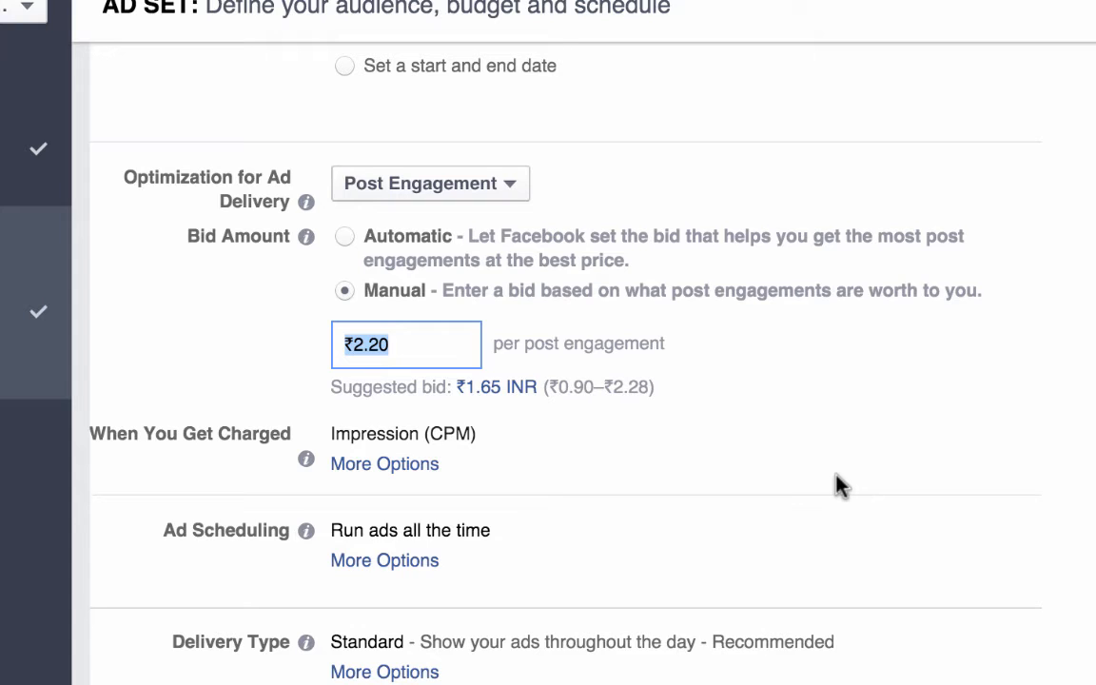
text(1)
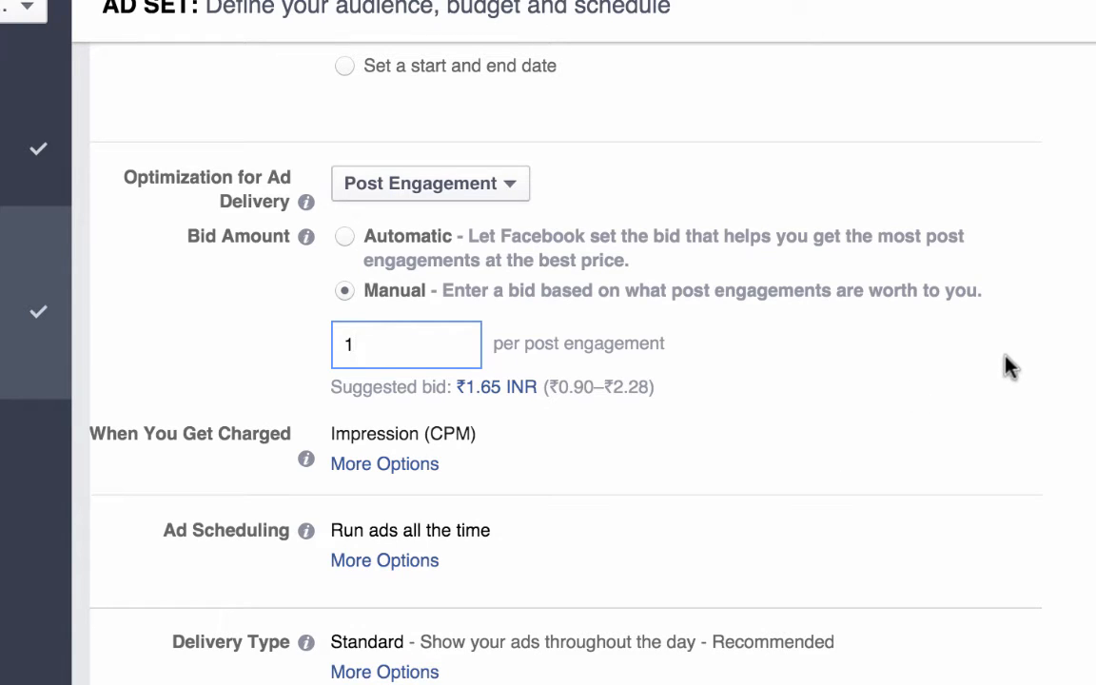
click(1009, 367)
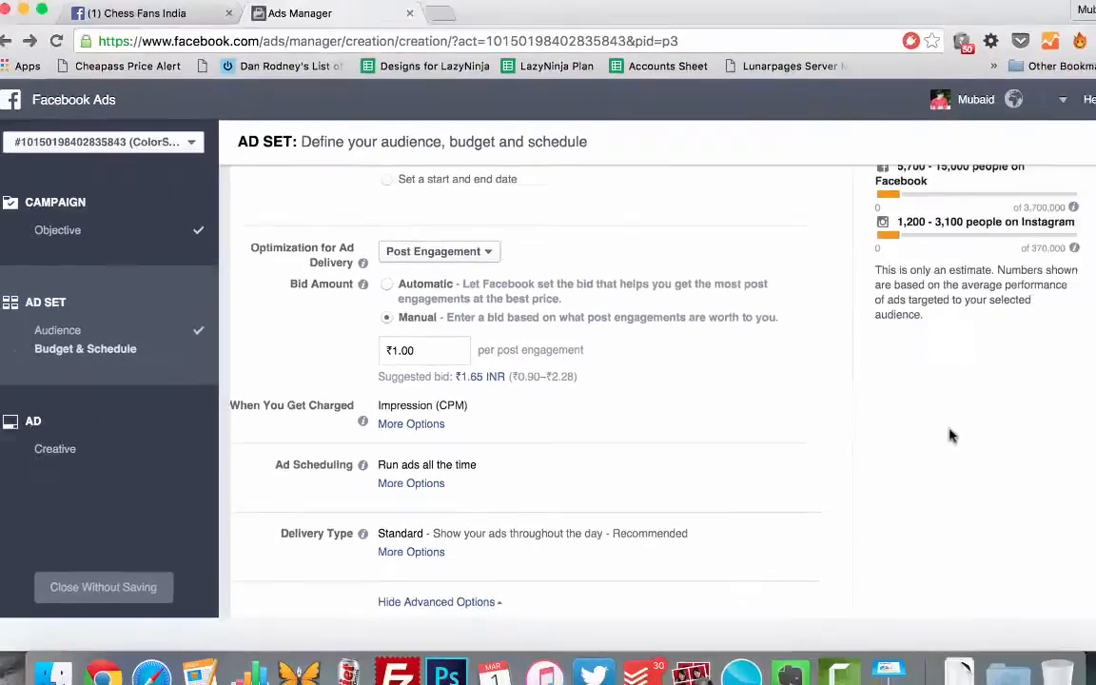
scroll(932, 437, up, 5)
scroll(911, 430, up, 3)
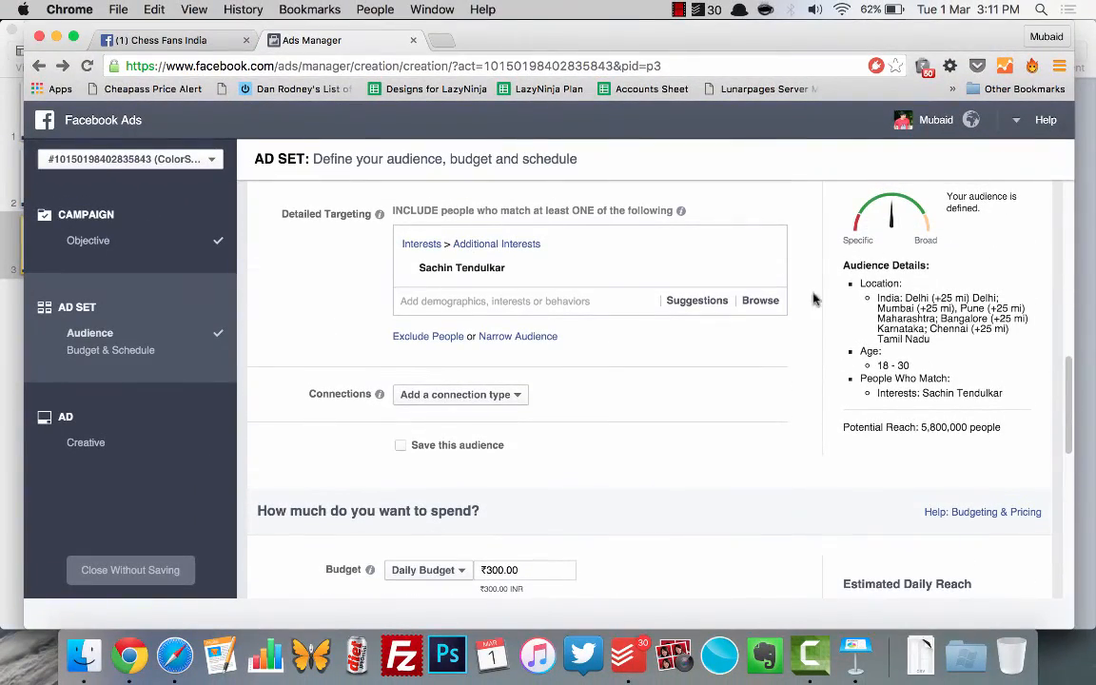
Step: Try a manual bid of ₹1.65 per post engagement, and put the bid back to ₹1
scroll(716, 464, down, 5)
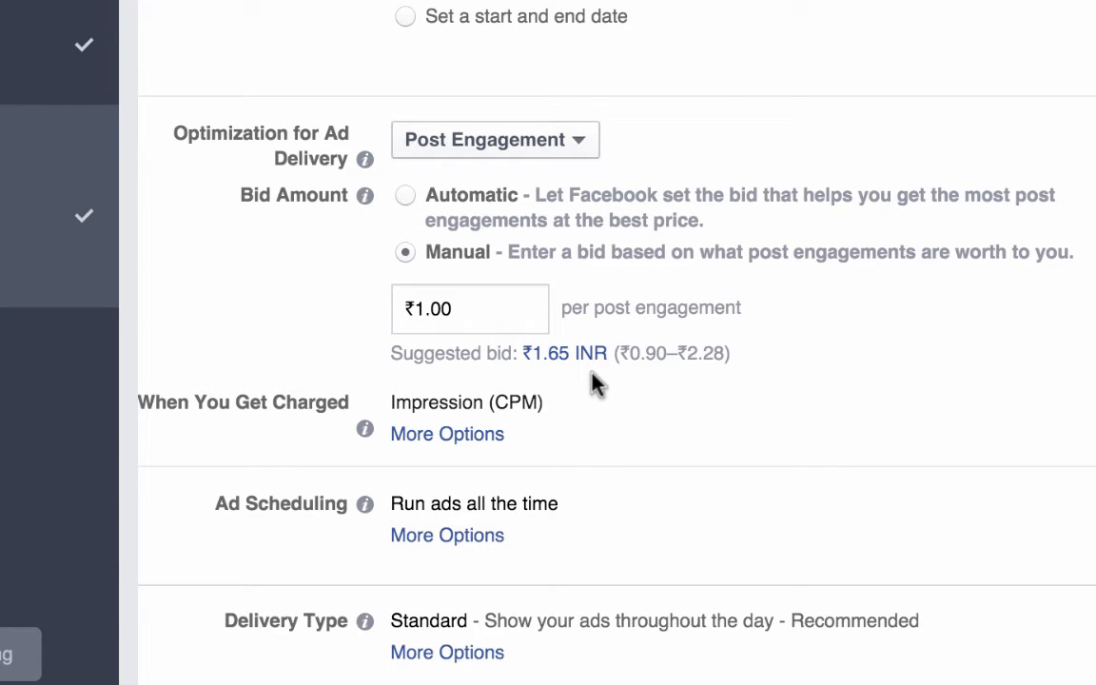
click(496, 301)
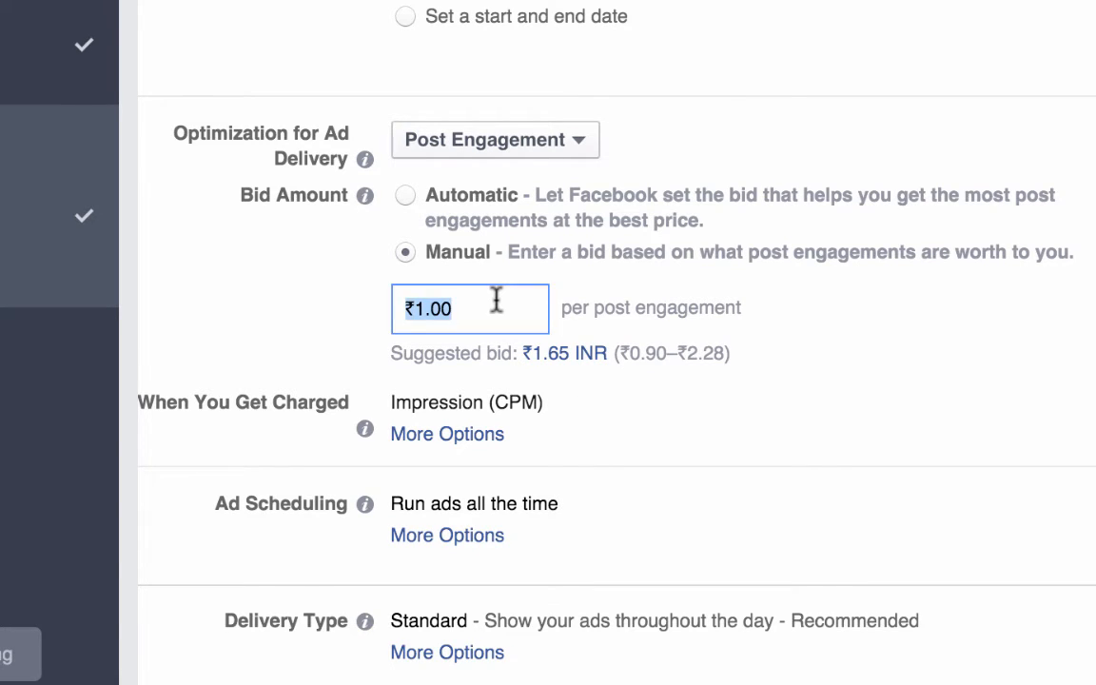
text(1.65)
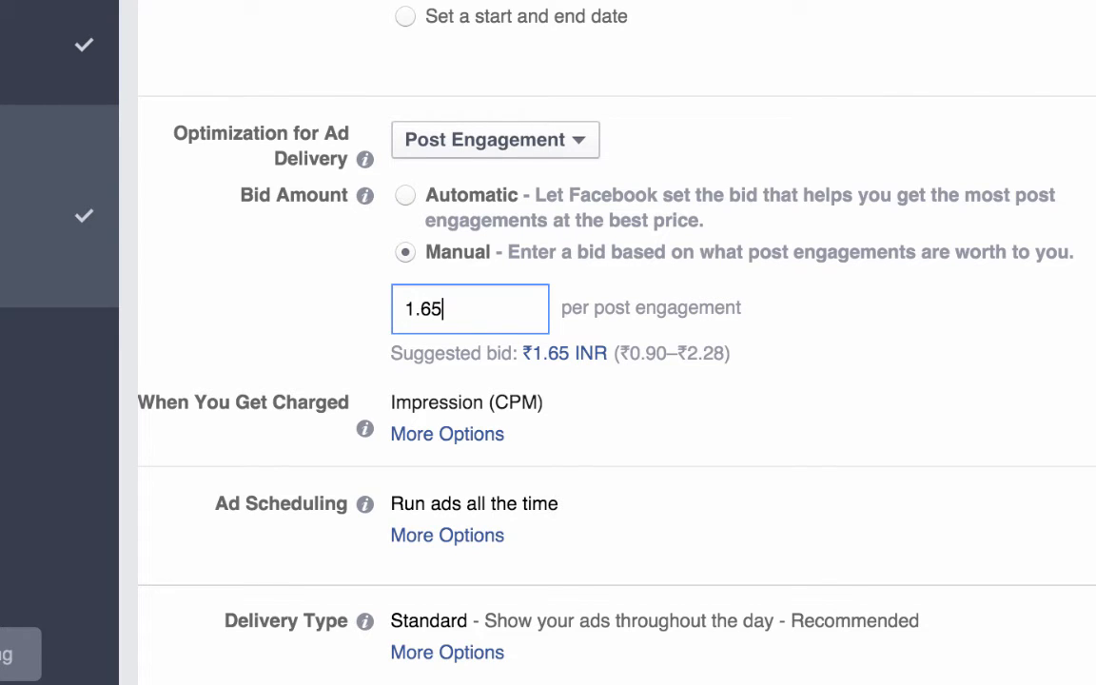
key(super+a)
text(1)
click(795, 452)
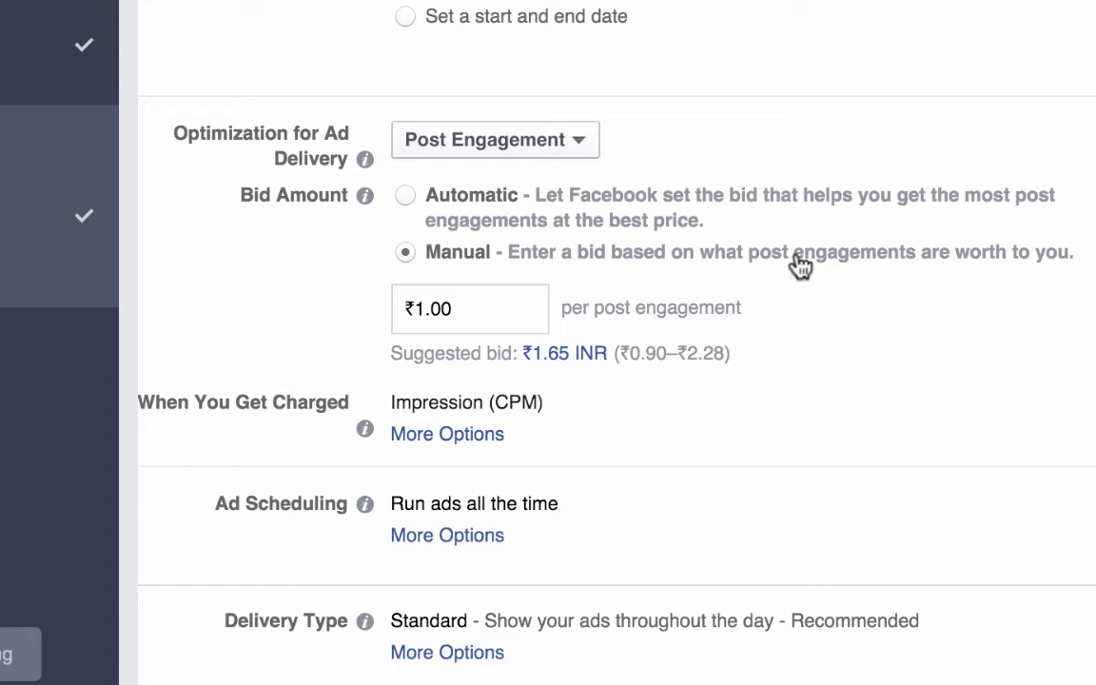
Step: Compare the two bid amount modes and set the bid amount to Automatic
click(409, 197)
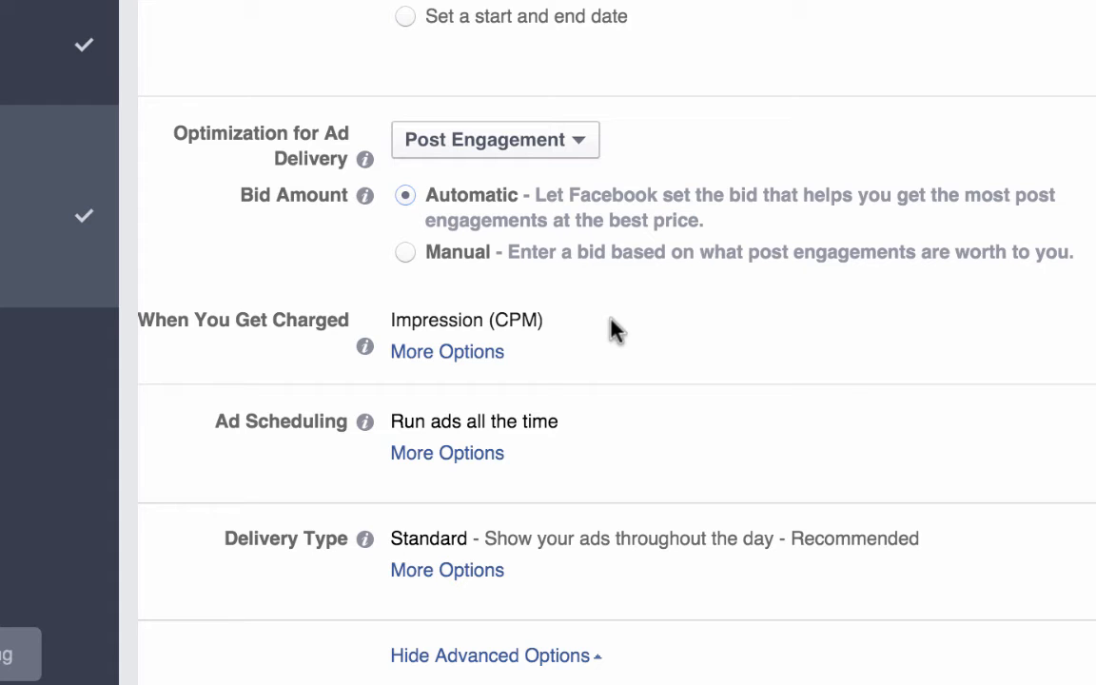
click(616, 252)
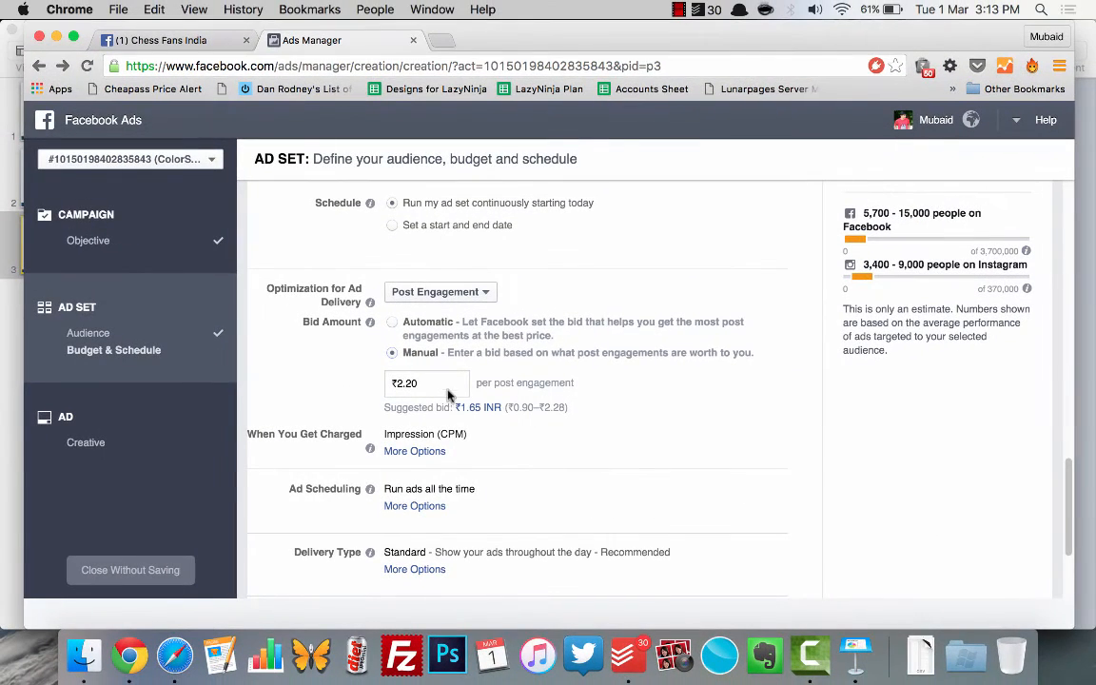
click(393, 323)
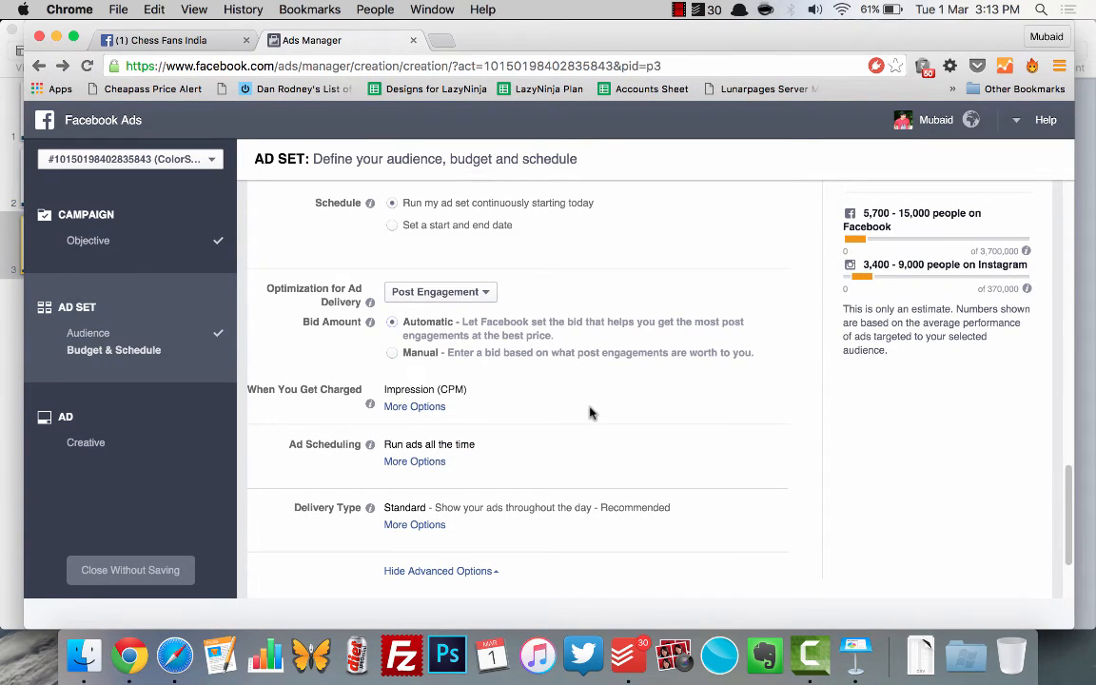
scroll(589, 412, down, 1)
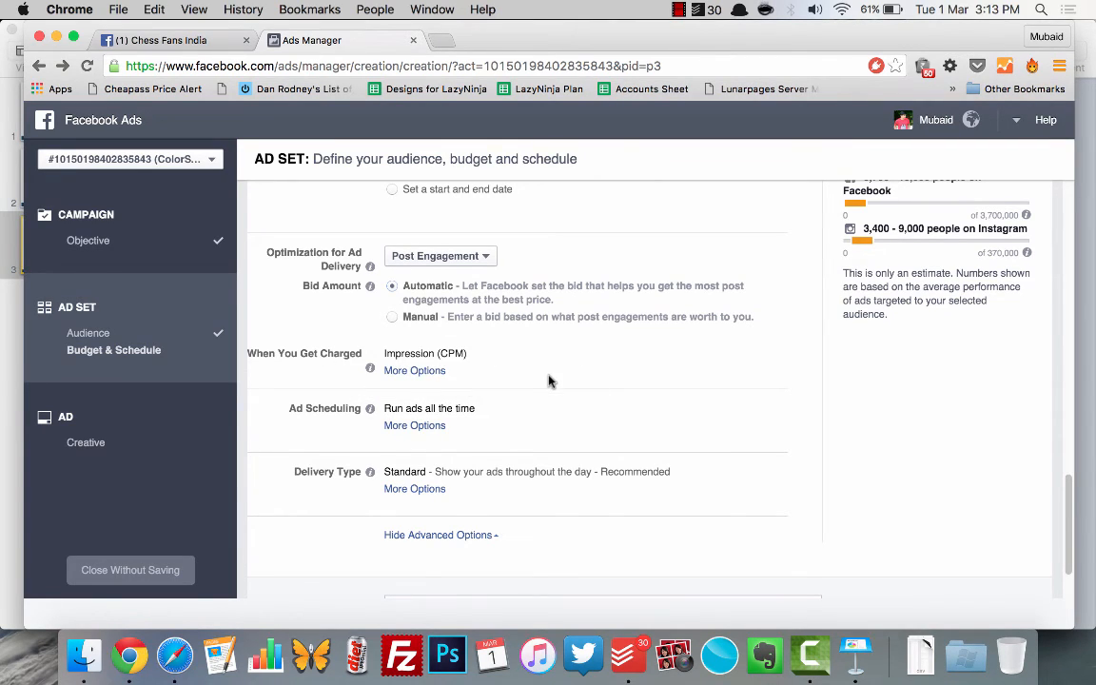
scroll(548, 379, up, 2)
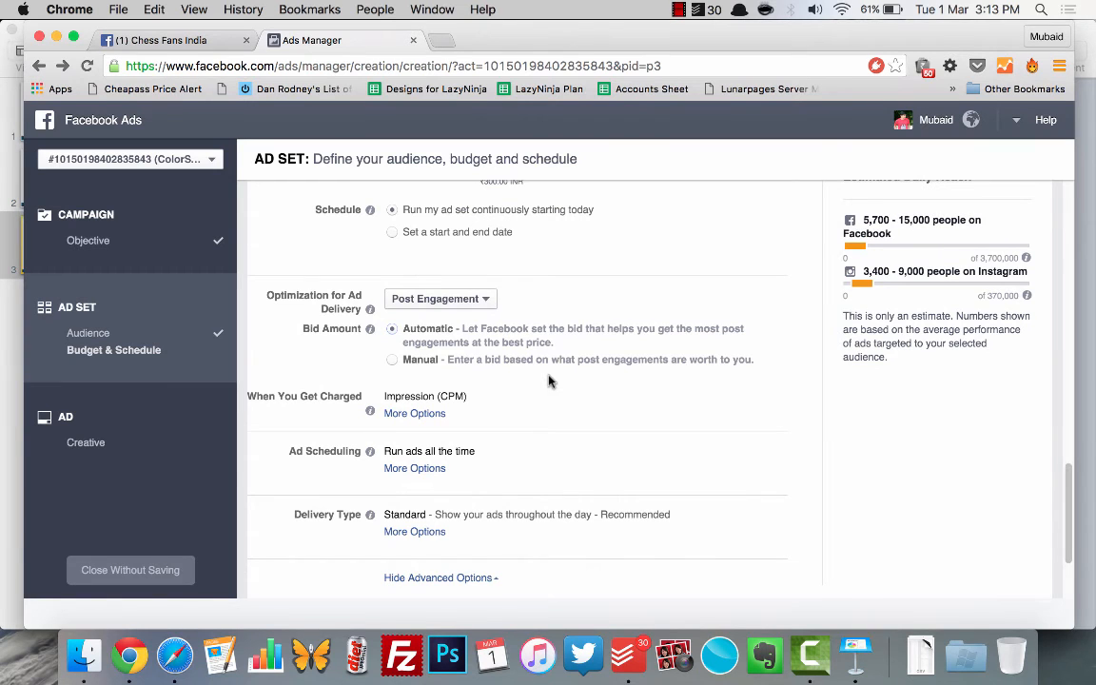
scroll(548, 382, down, 3)
scroll(548, 381, up, 2)
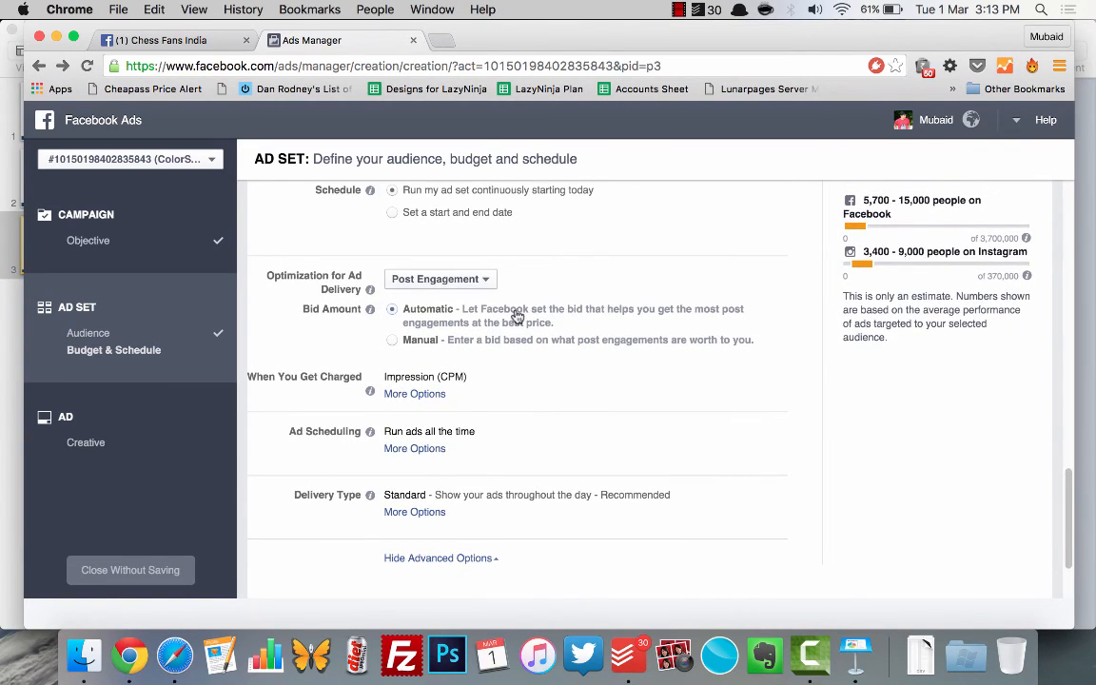
scroll(516, 316, up, 5)
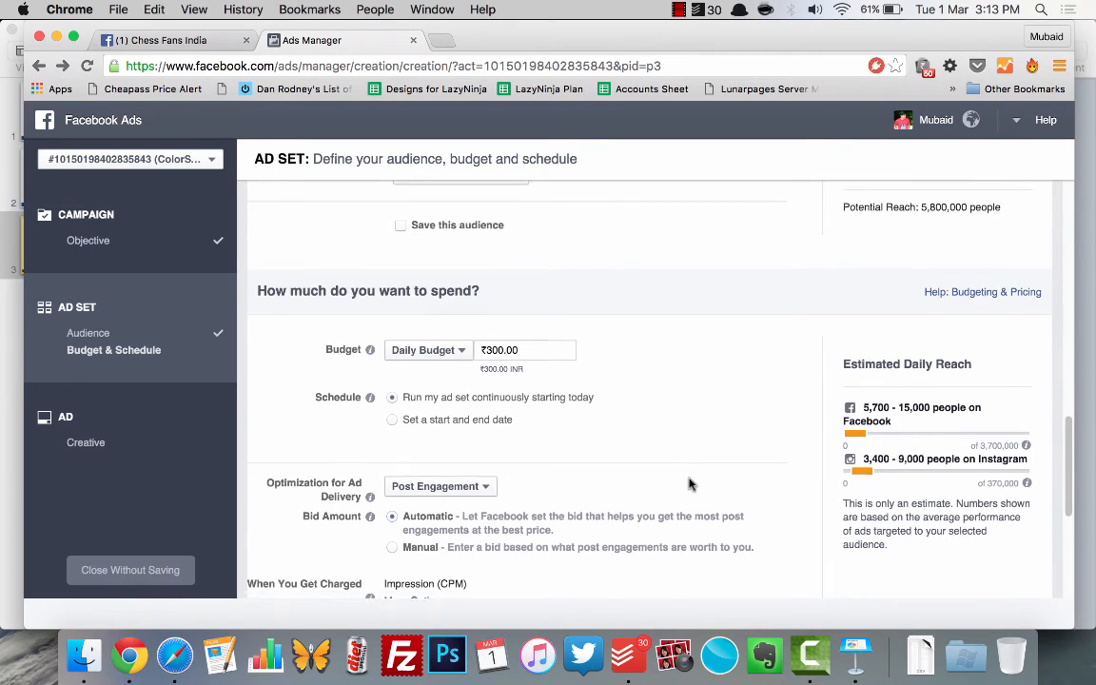
Step: Replace the list of cities in the ad set name with "Metro Cities", keeping the age range
scroll(688, 482, down, 7)
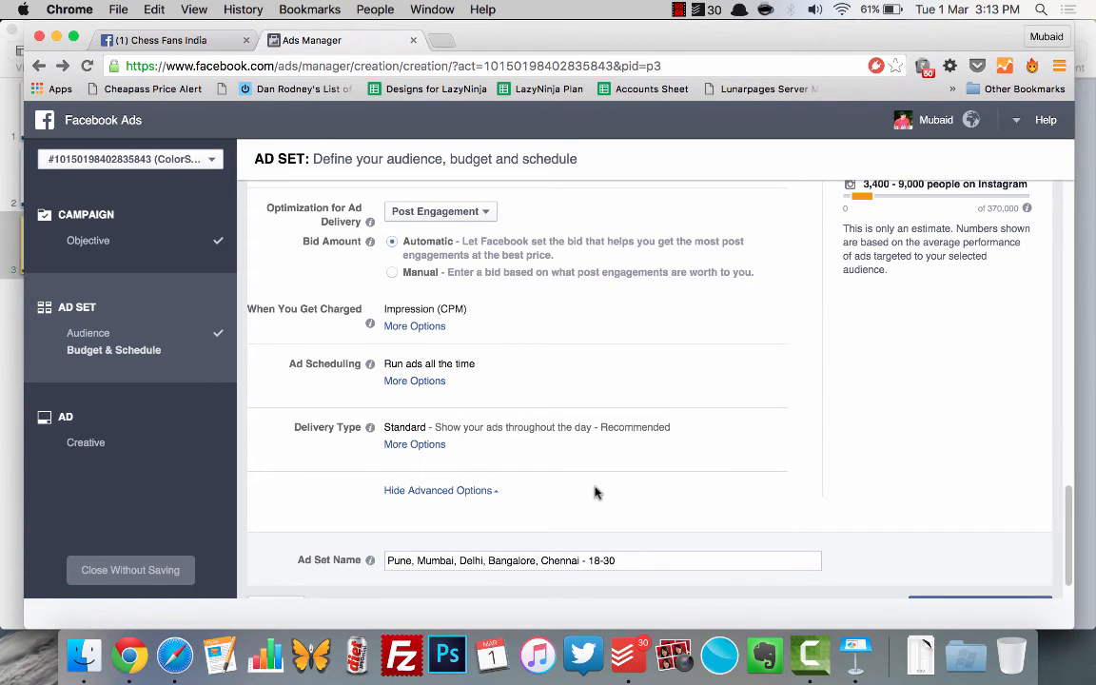
scroll(594, 491, down, 2)
drag(623, 521, 379, 518)
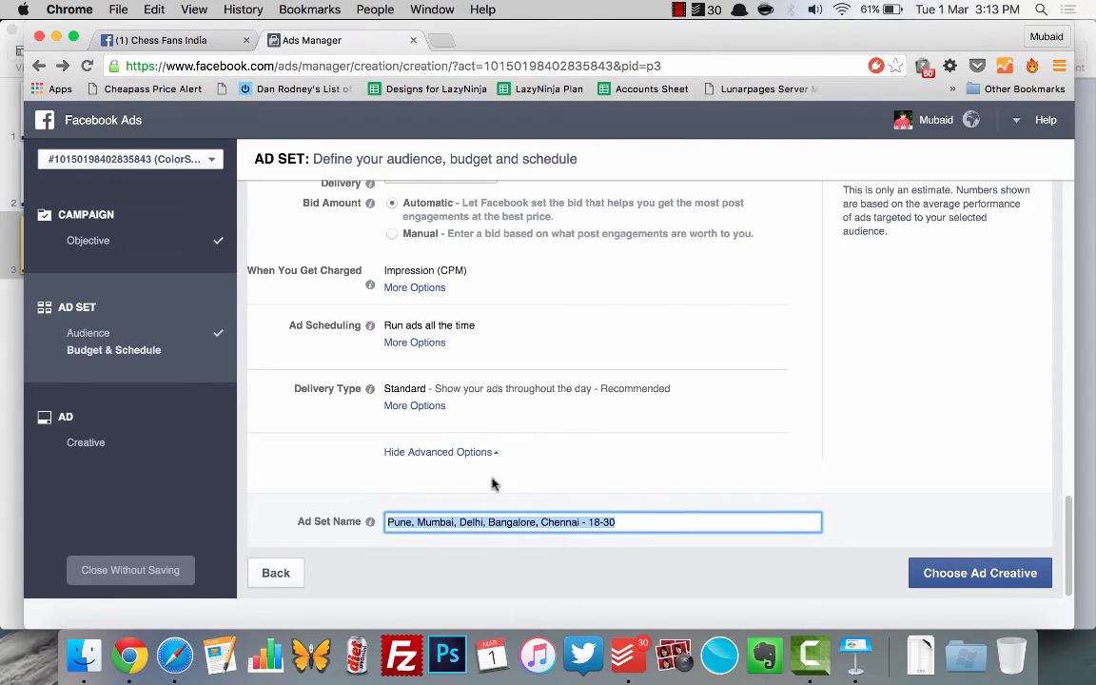
click(579, 521)
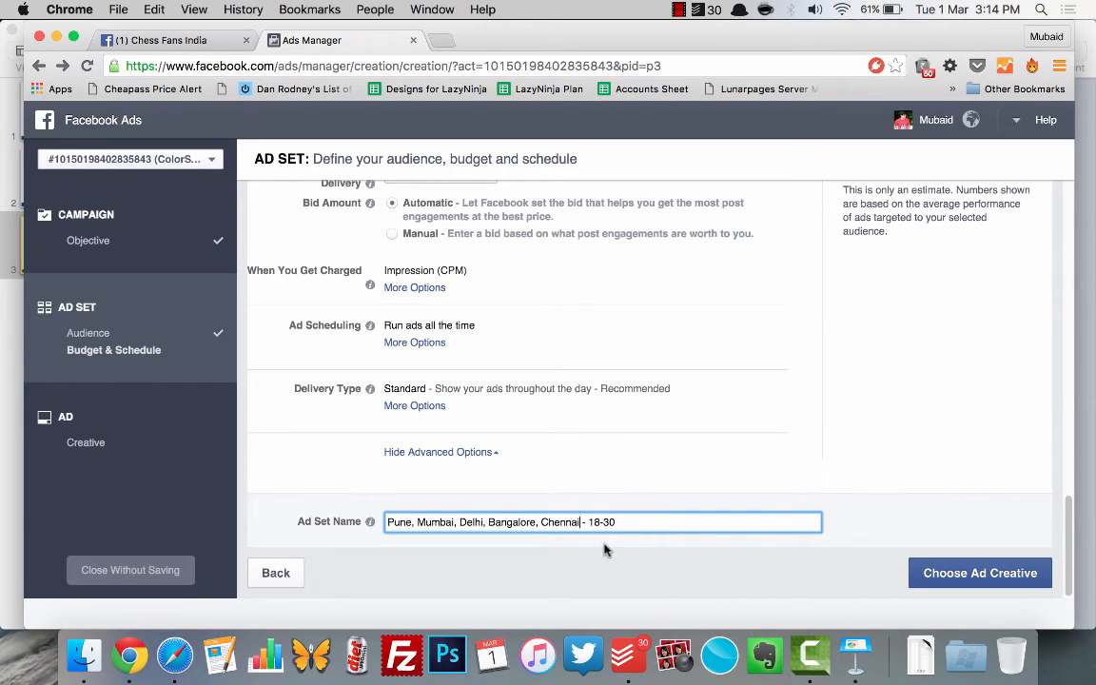
key(shift+super+Left)
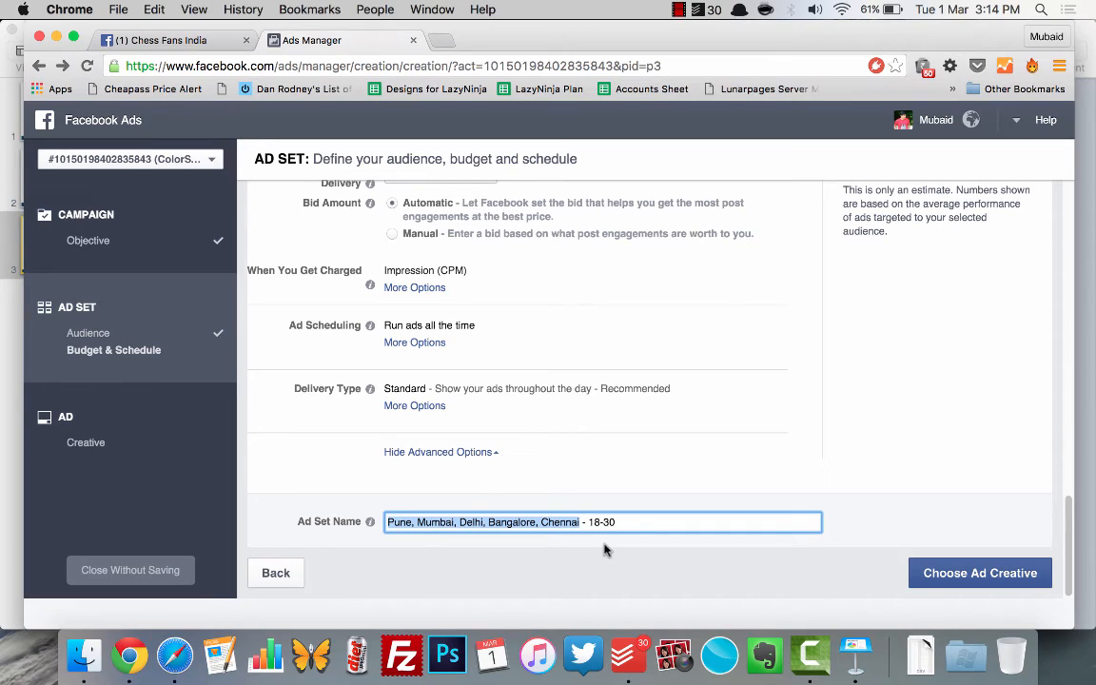
text(Metro)
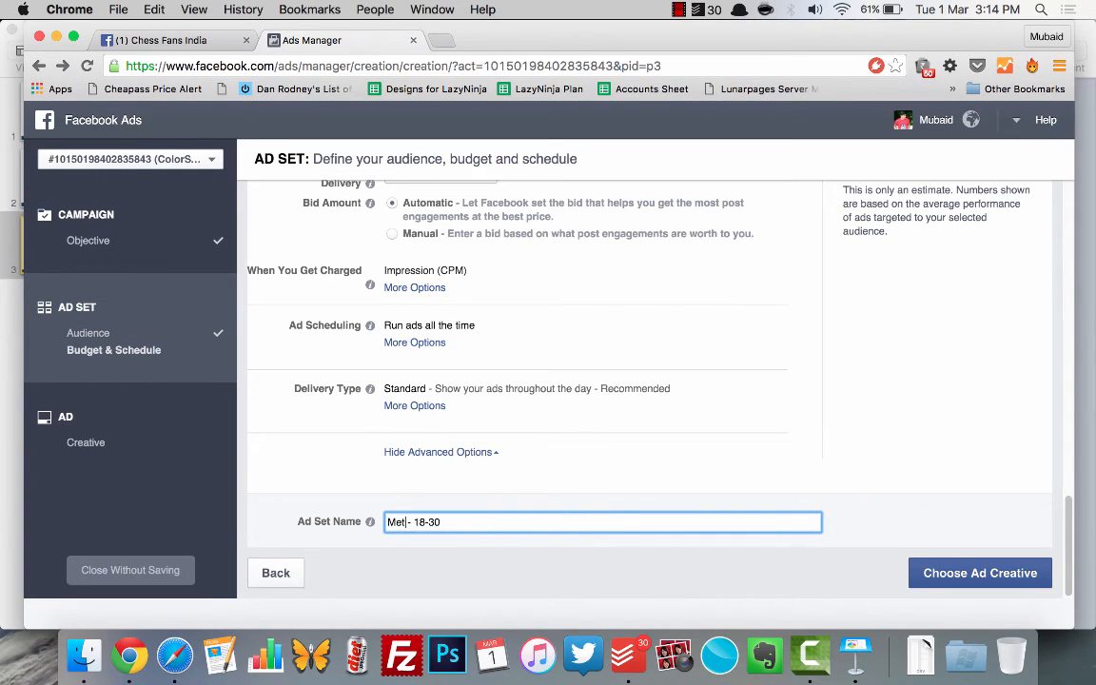
text( Cities)
Step: Append the gender and interest to the ad set name so it reads "Metro Cities - 18-30 - MF - SachinTendulkar"
key(super+Right)
text(- MF - SachinTe)
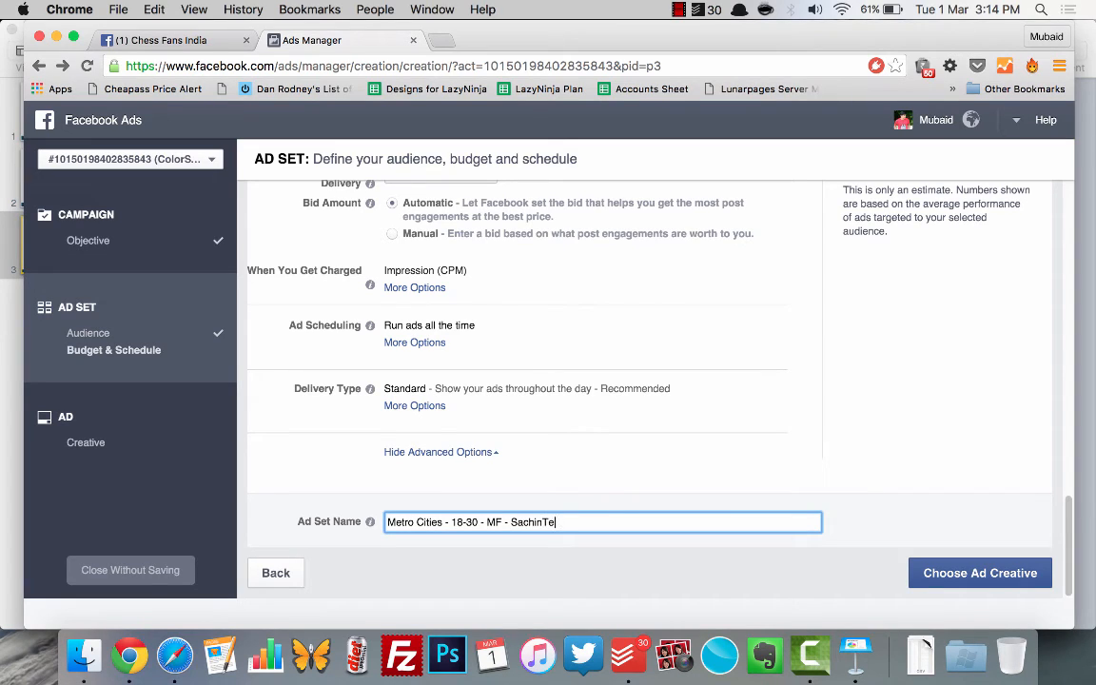
text(ndulkar)
click(629, 581)
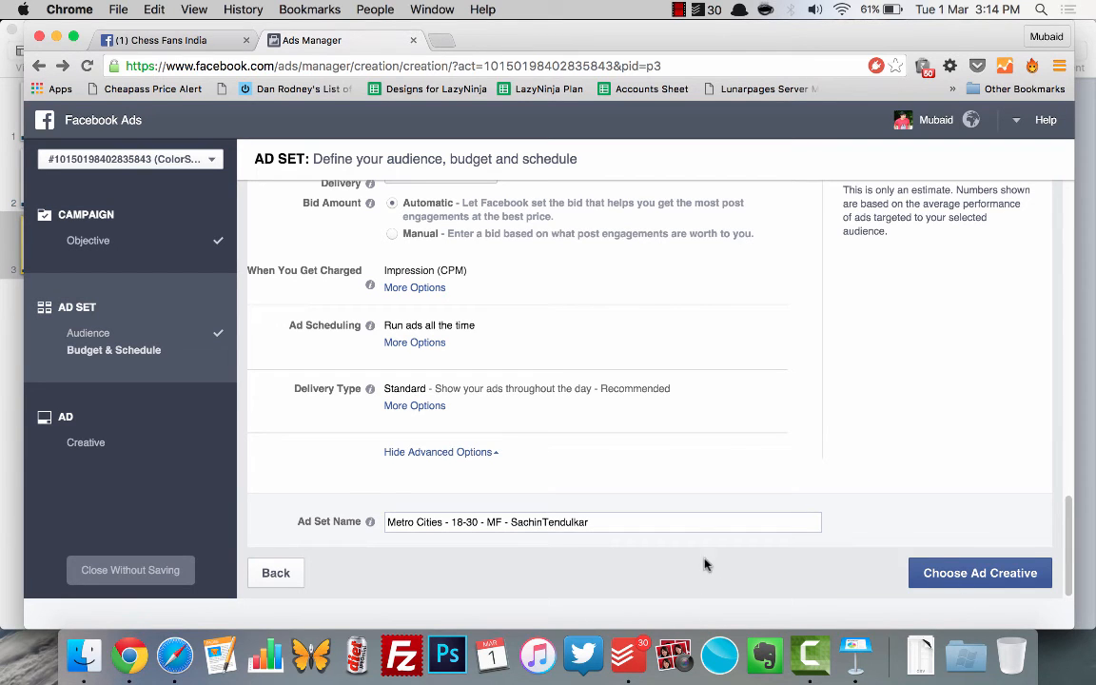
Step: Review the ad set's audience, budget, schedule and bidding settings, and continue to choosing the ad creative
scroll(709, 532, up, 10)
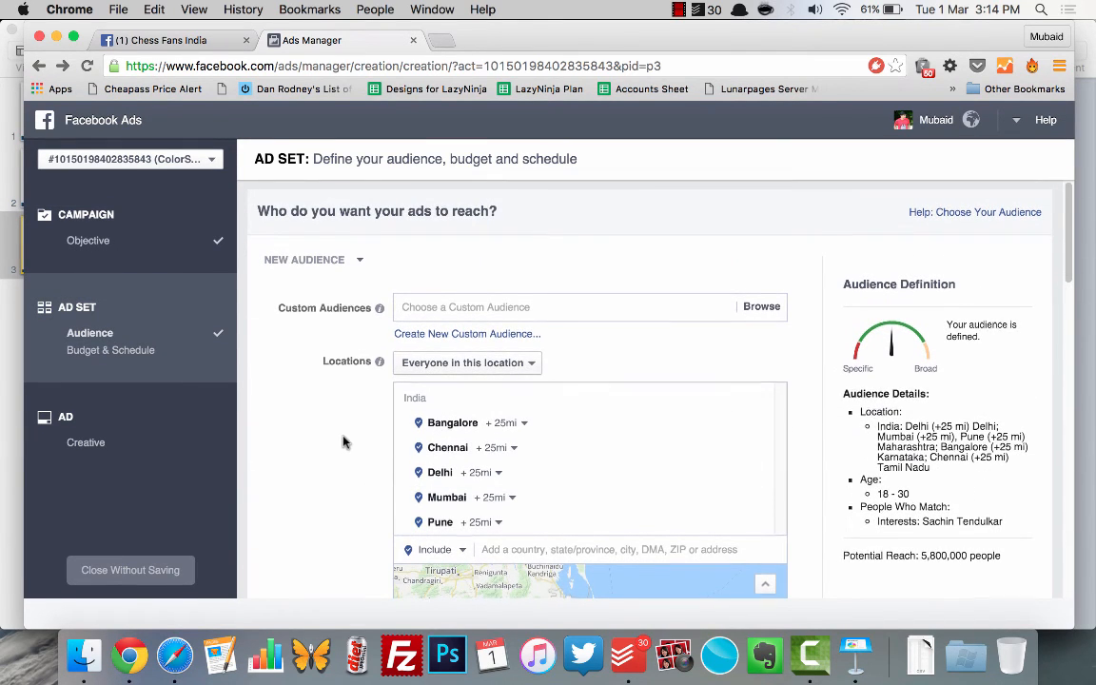
scroll(343, 440, down, 4)
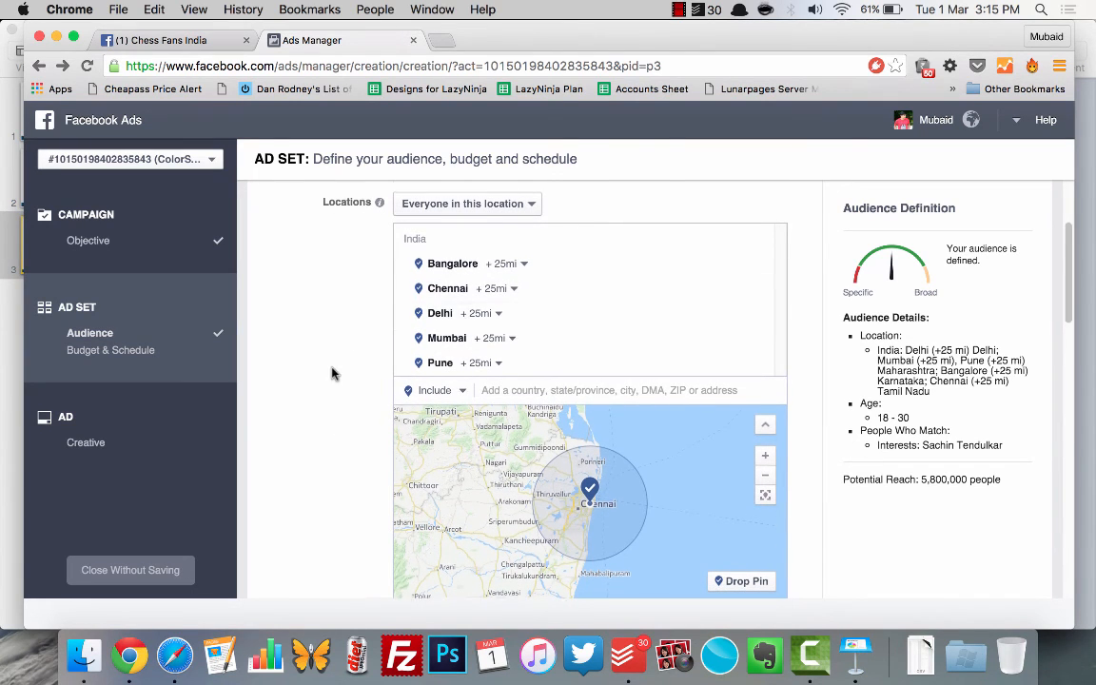
scroll(333, 372, down, 12)
scroll(333, 372, up, 3)
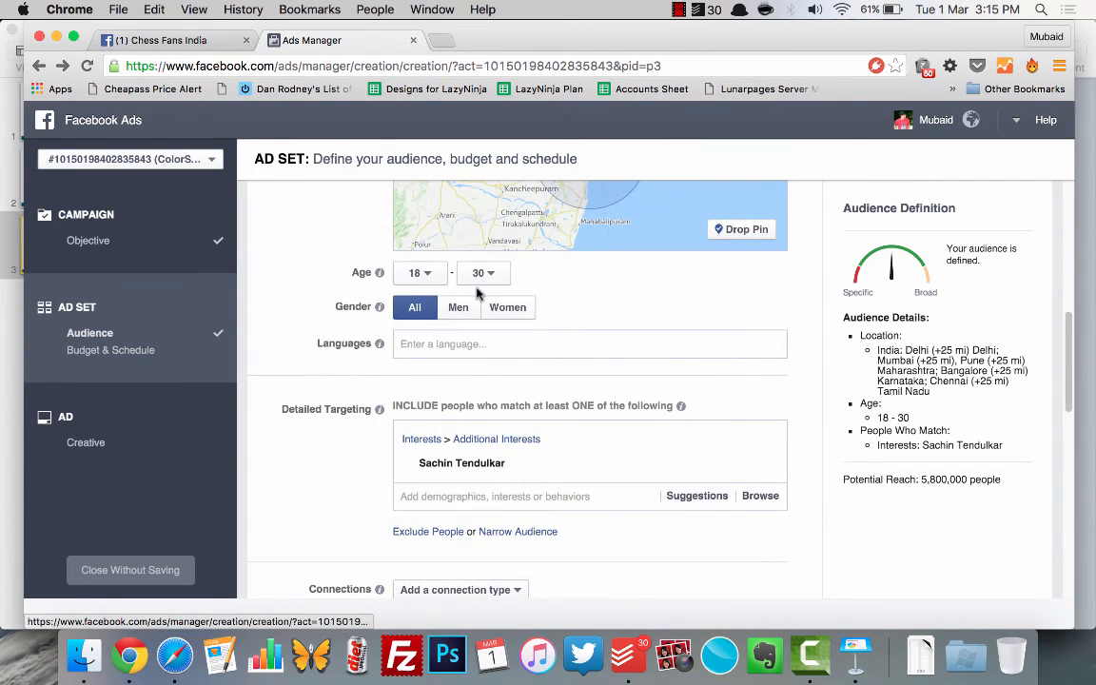
scroll(337, 501, down, 3)
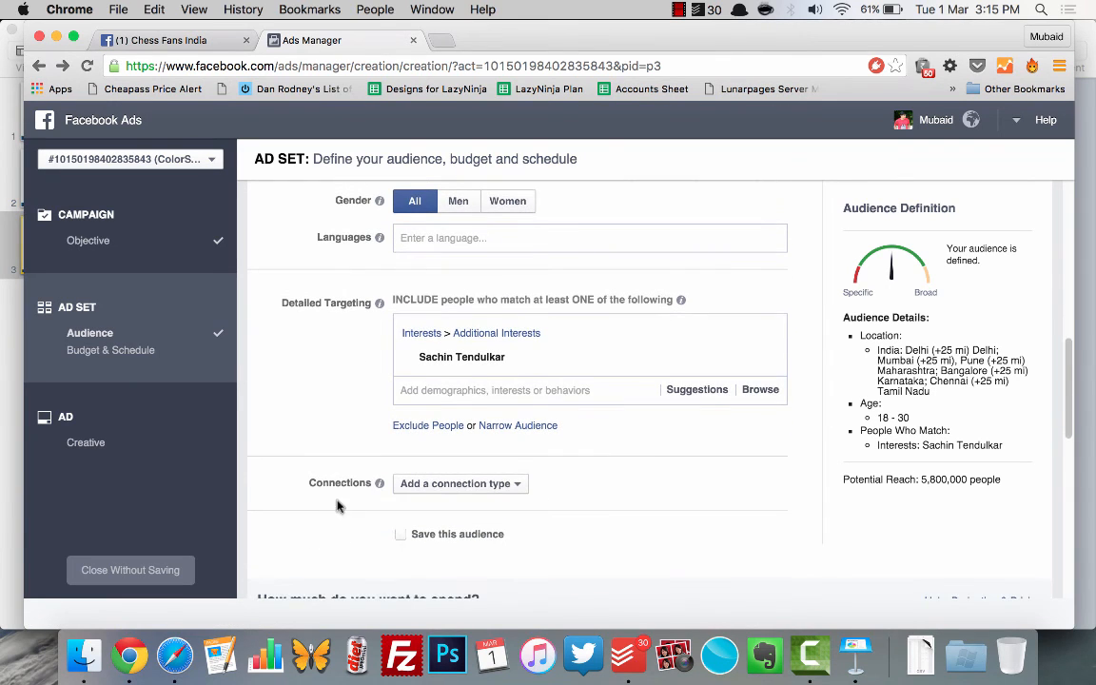
mouse_move(616, 372)
scroll(617, 372, down, 8)
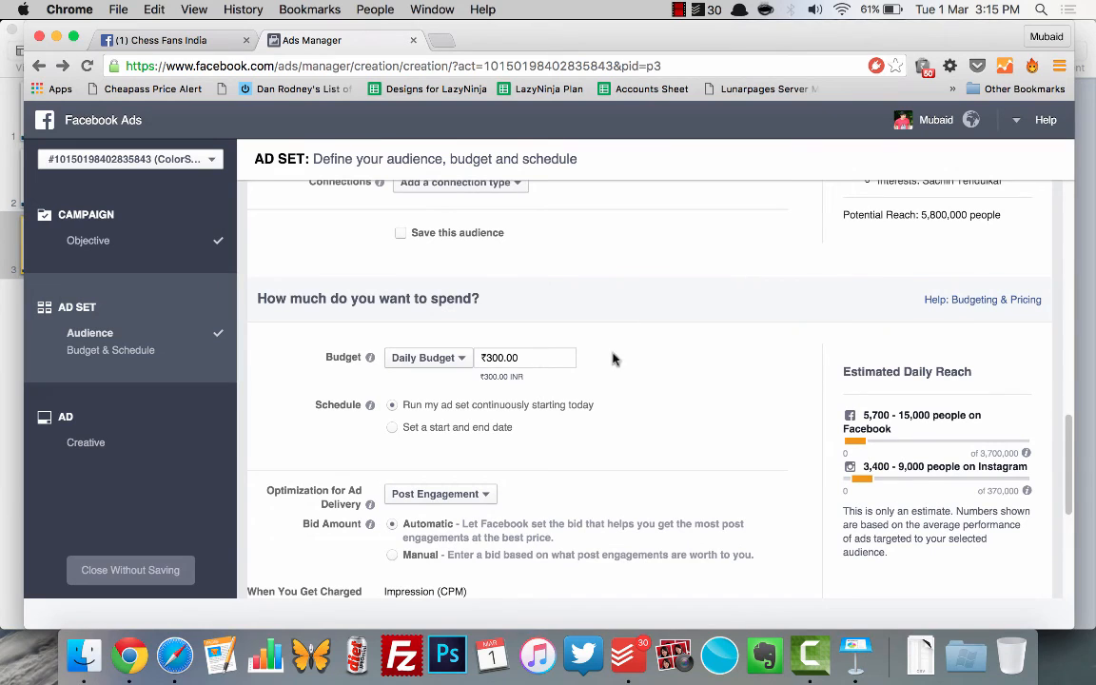
scroll(655, 373, down, 8)
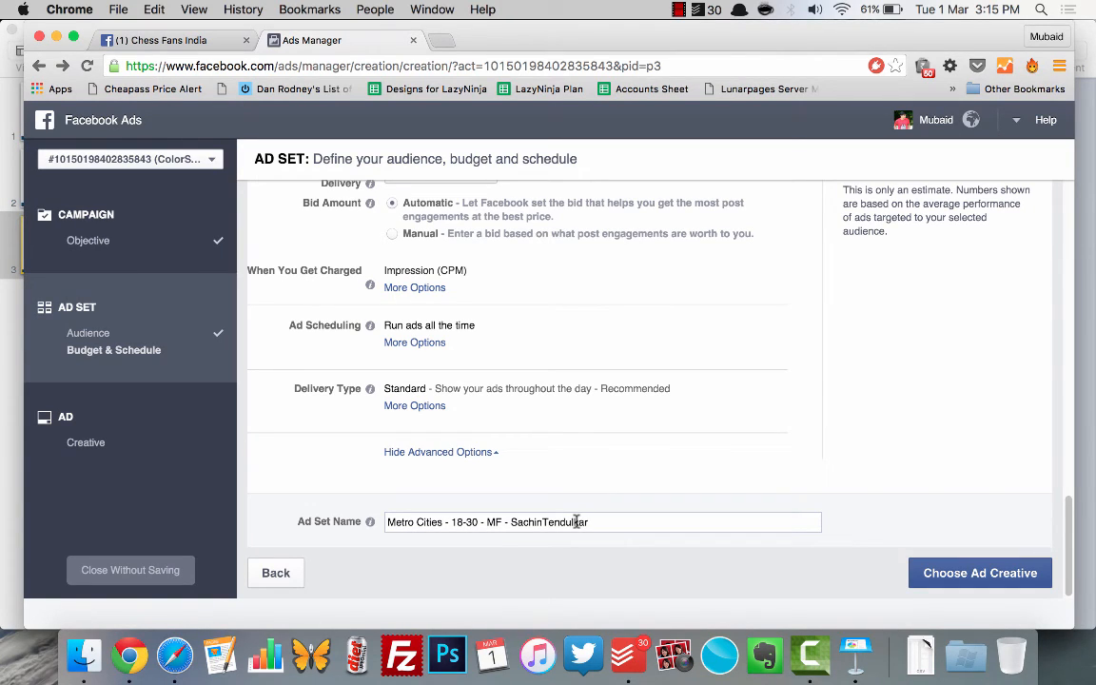
click(945, 575)
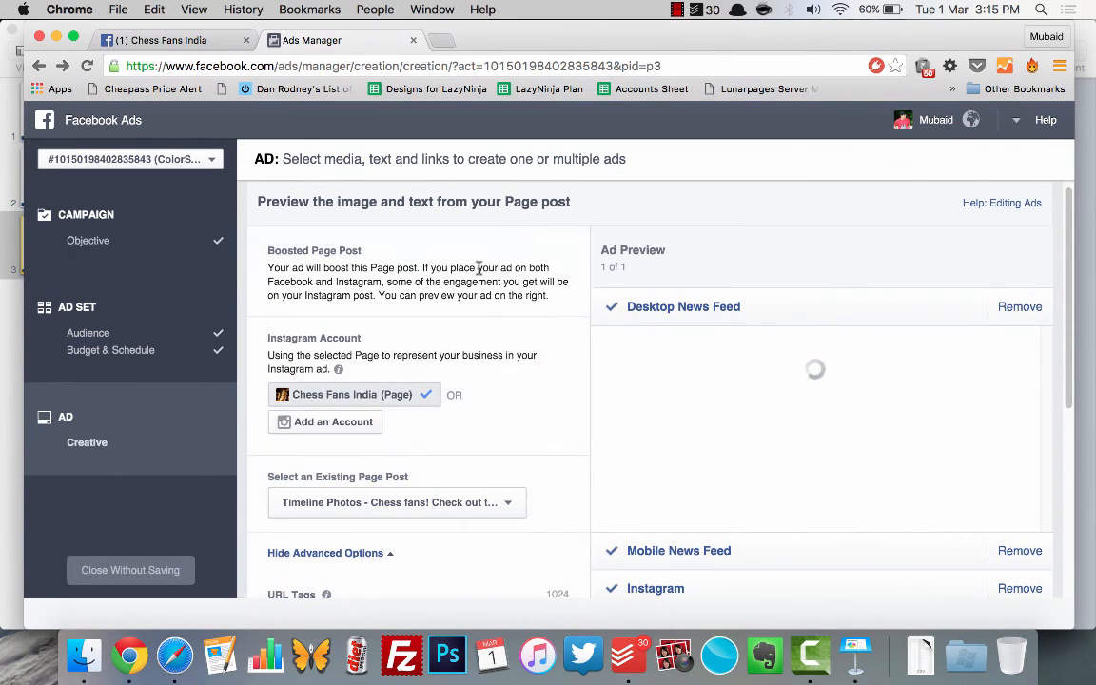
Step: Examine the boosted Page post's creative settings and its Desktop News Feed preview
scroll(520, 435, down, 1)
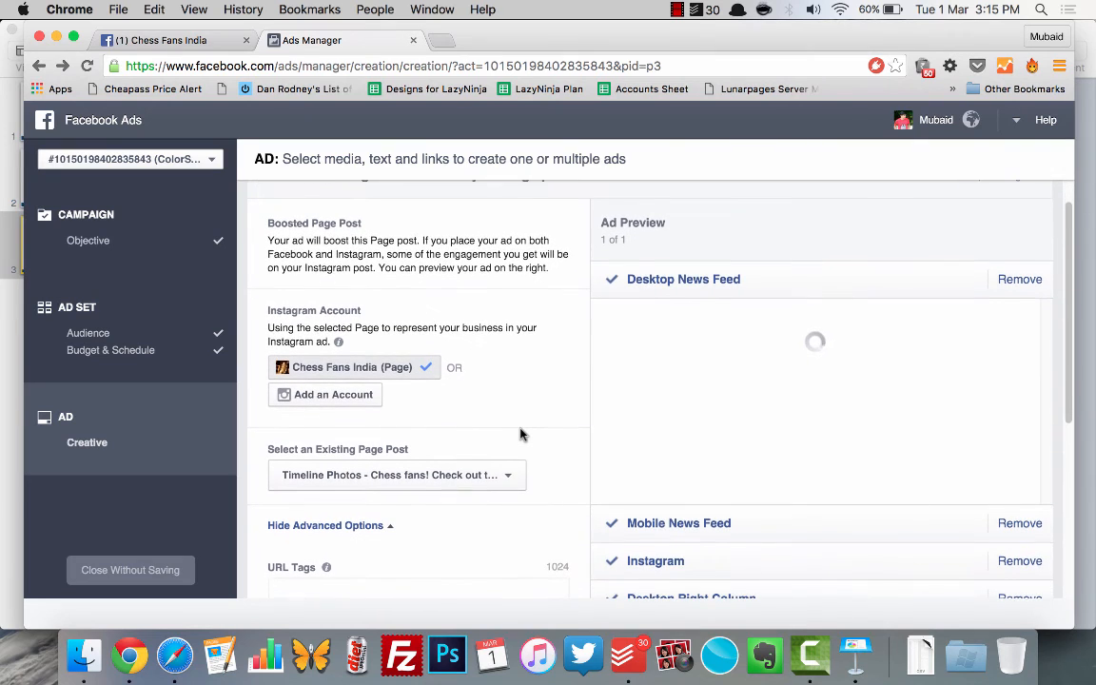
scroll(520, 434, down, 2)
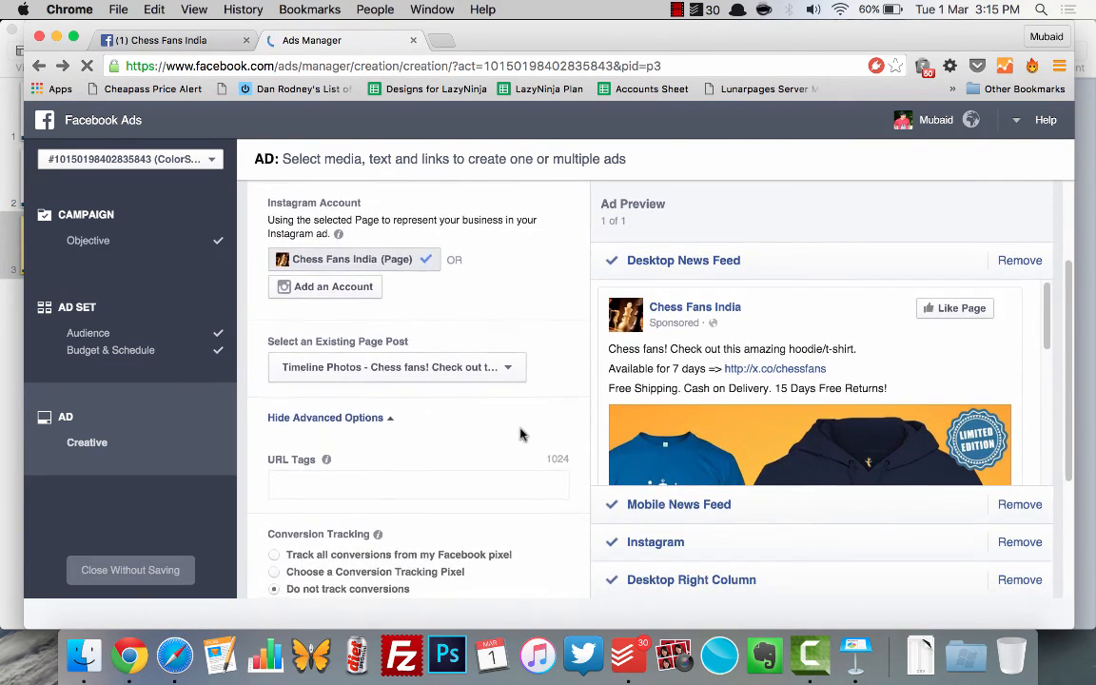
scroll(520, 435, up, 3)
scroll(829, 460, down, 3)
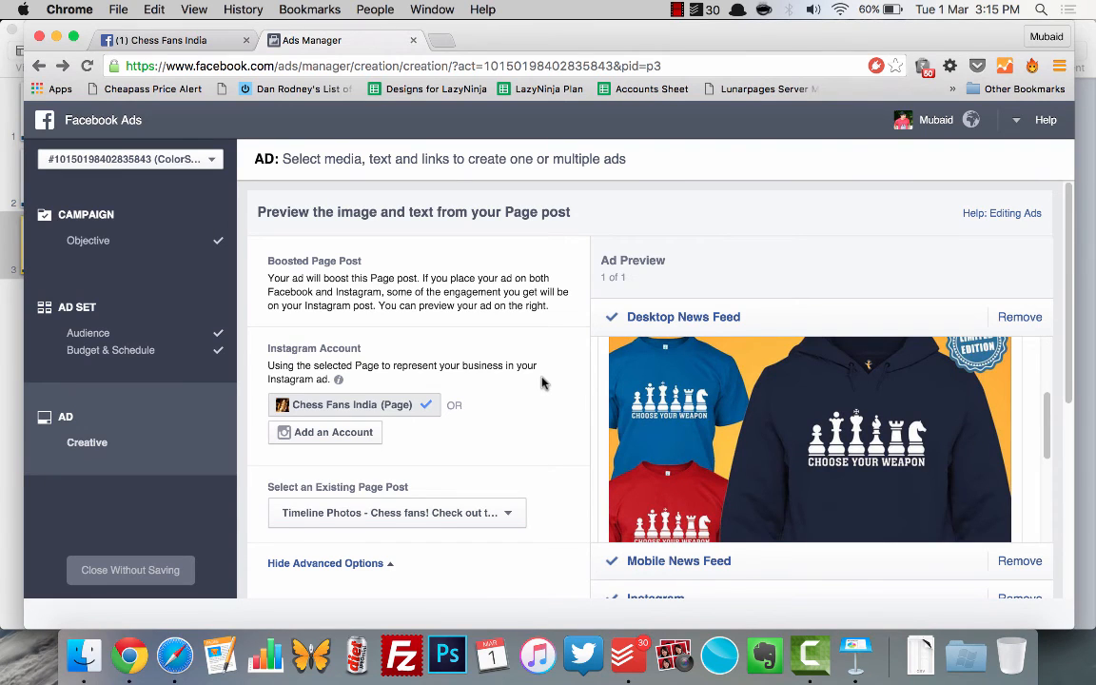
scroll(543, 381, down, 2)
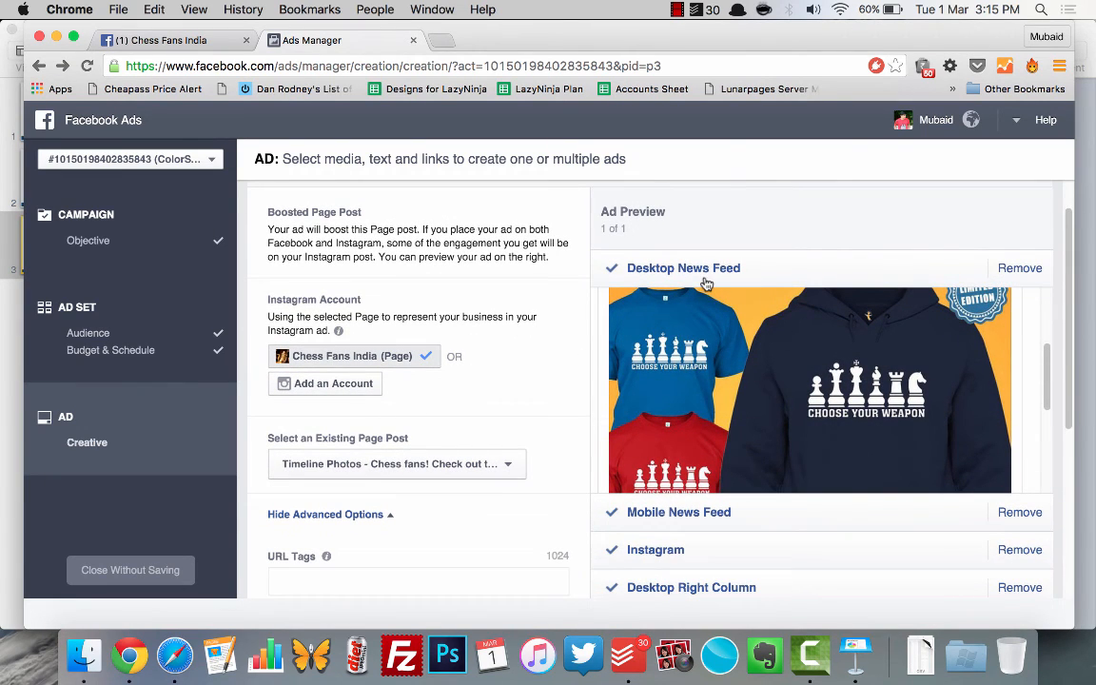
scroll(509, 328, down, 2)
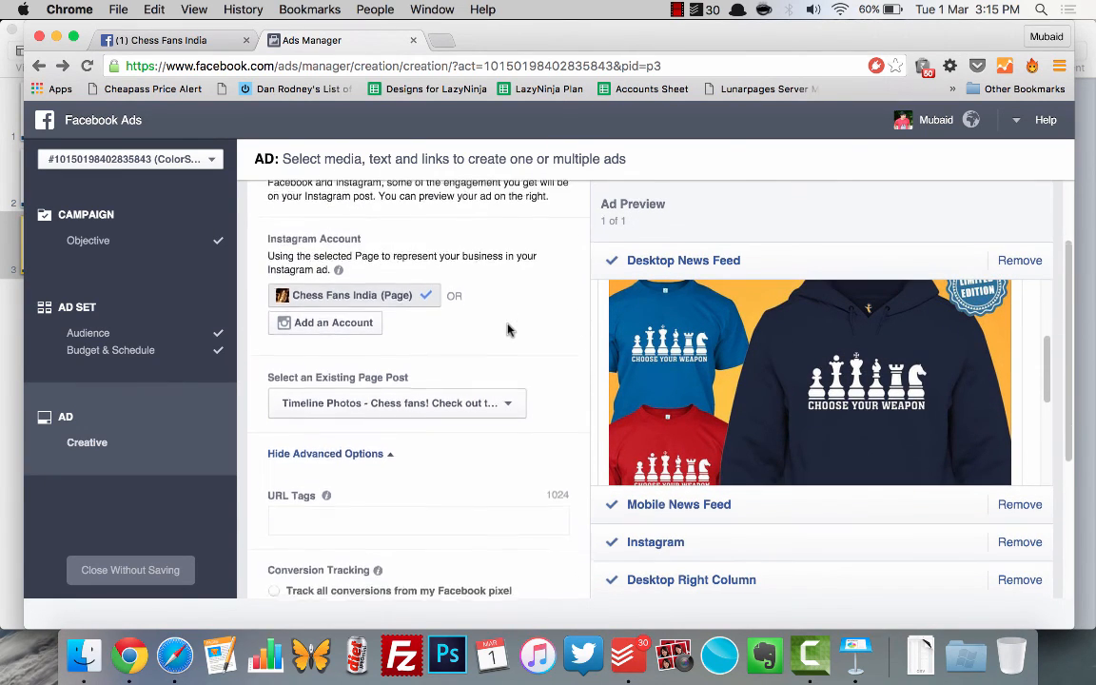
scroll(509, 329, up, 3)
scroll(508, 328, up, 1)
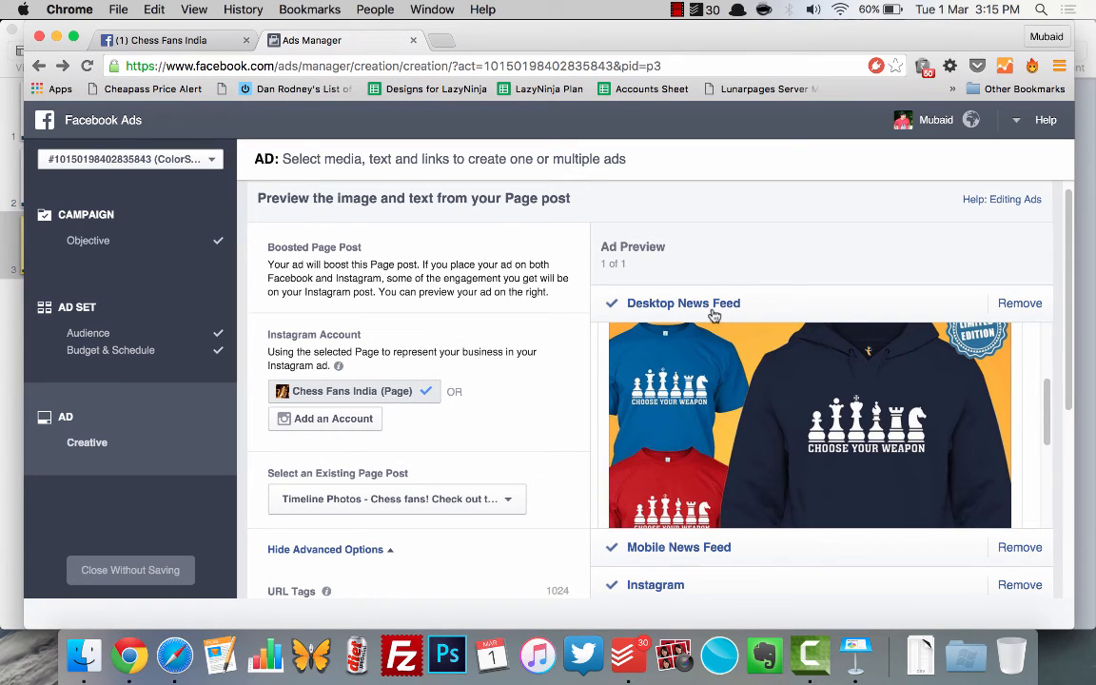
Step: Preview the ad in the Mobile News Feed and compare it with the original post on the Chess Fans India page
scroll(580, 418, down, 4)
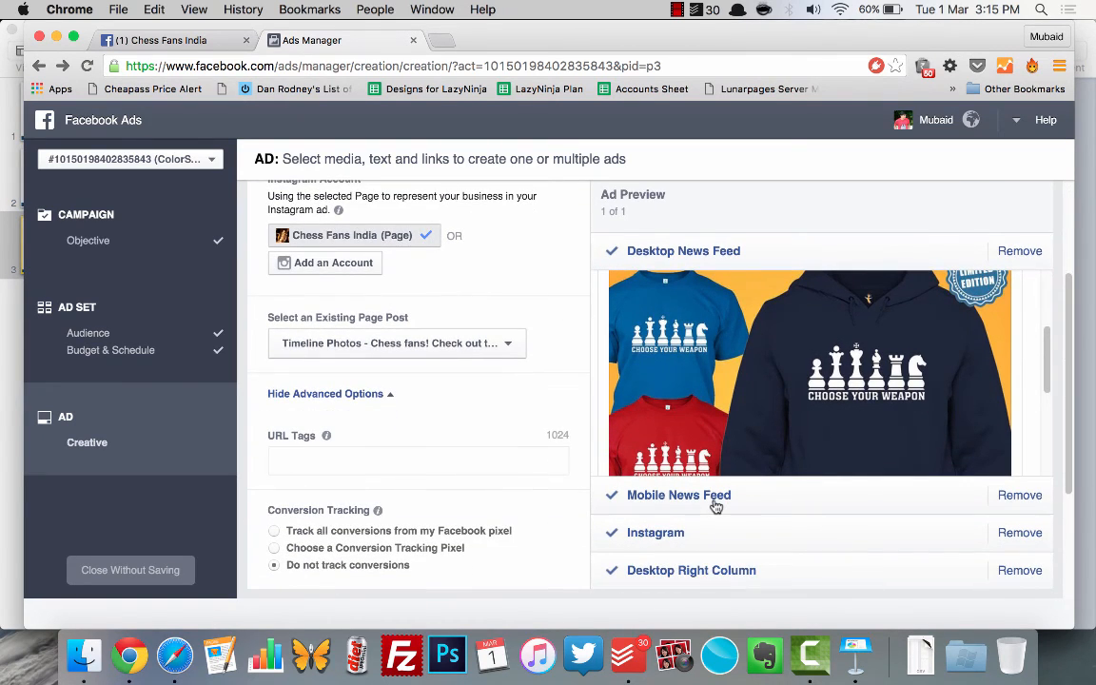
click(715, 497)
scroll(548, 421, down, 2)
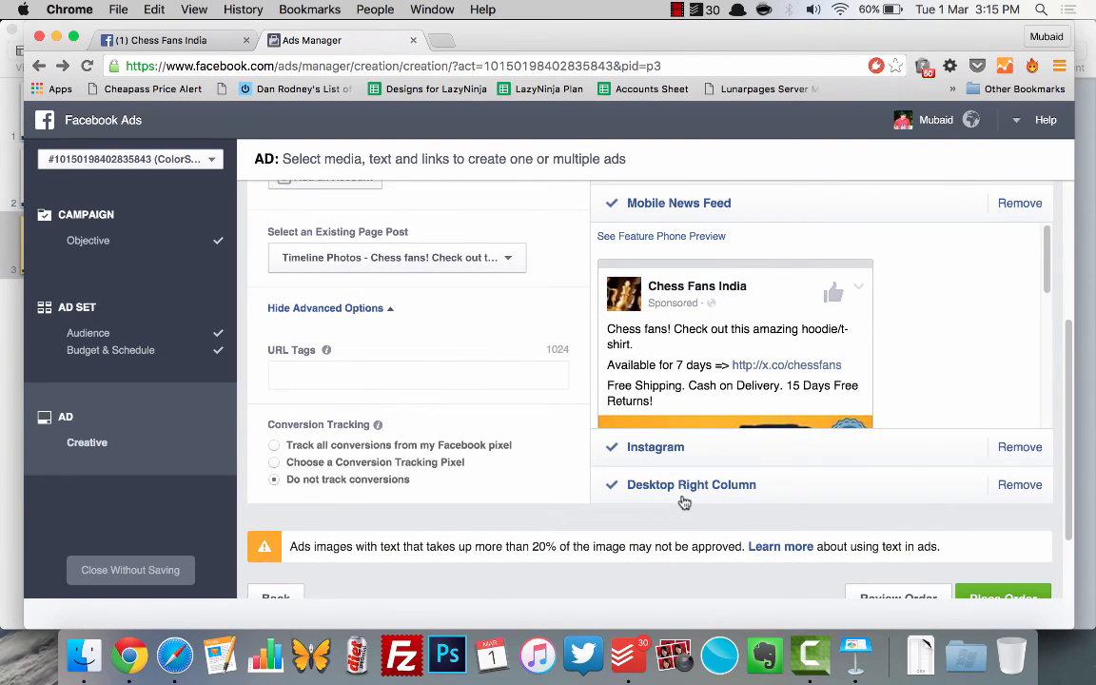
click(171, 40)
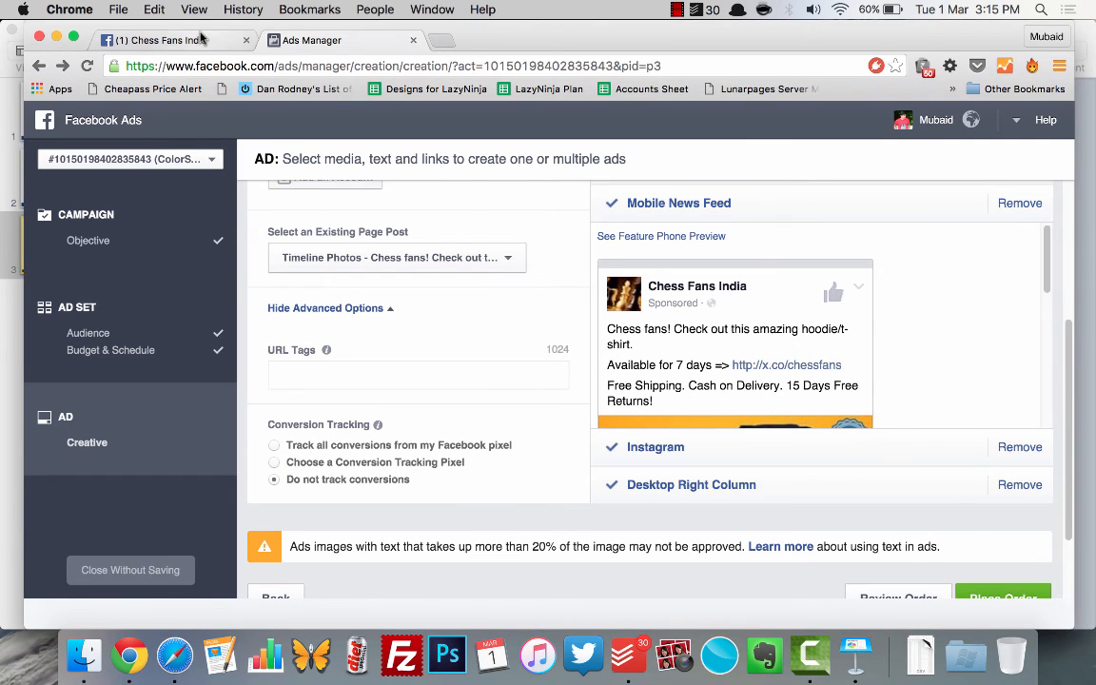
scroll(941, 495, down, 3)
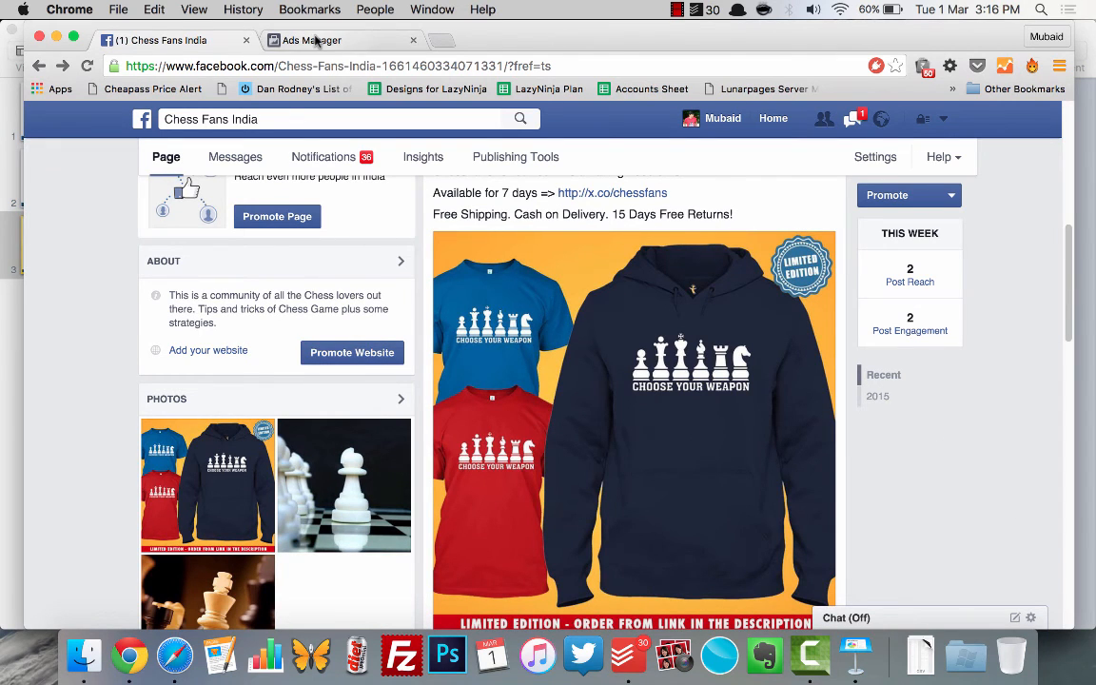
Step: Return to the ad's creative settings in Ads Manager and remove the Instagram and Desktop Right Column placements
click(317, 41)
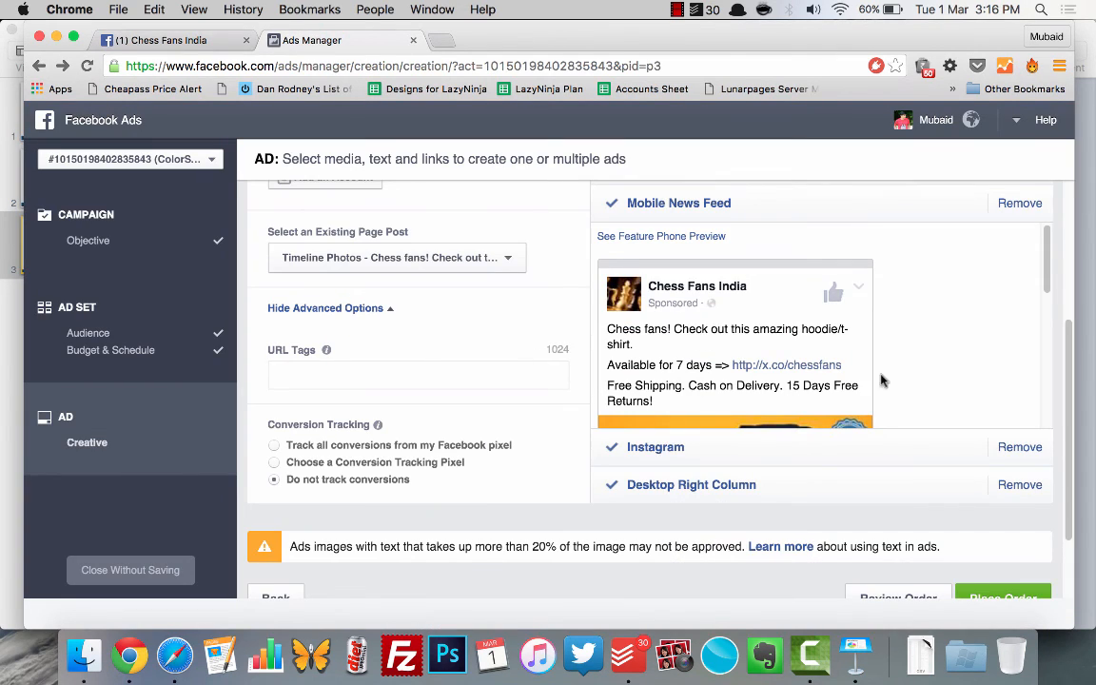
scroll(875, 380, up, 1)
scroll(894, 380, up, 5)
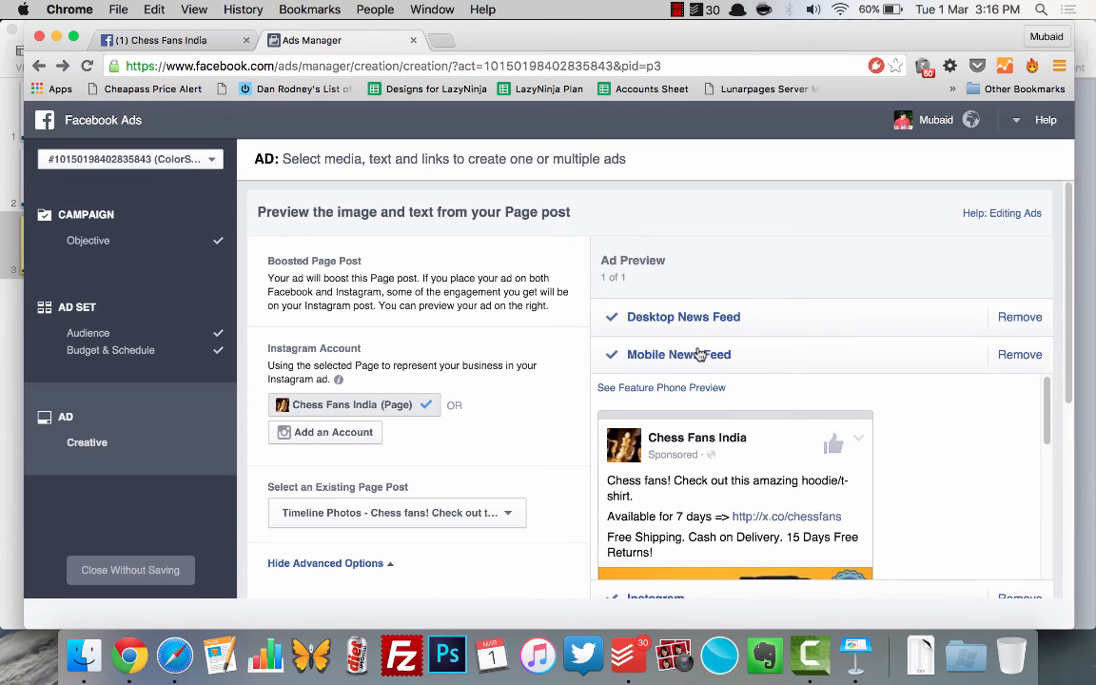
scroll(699, 359, down, 5)
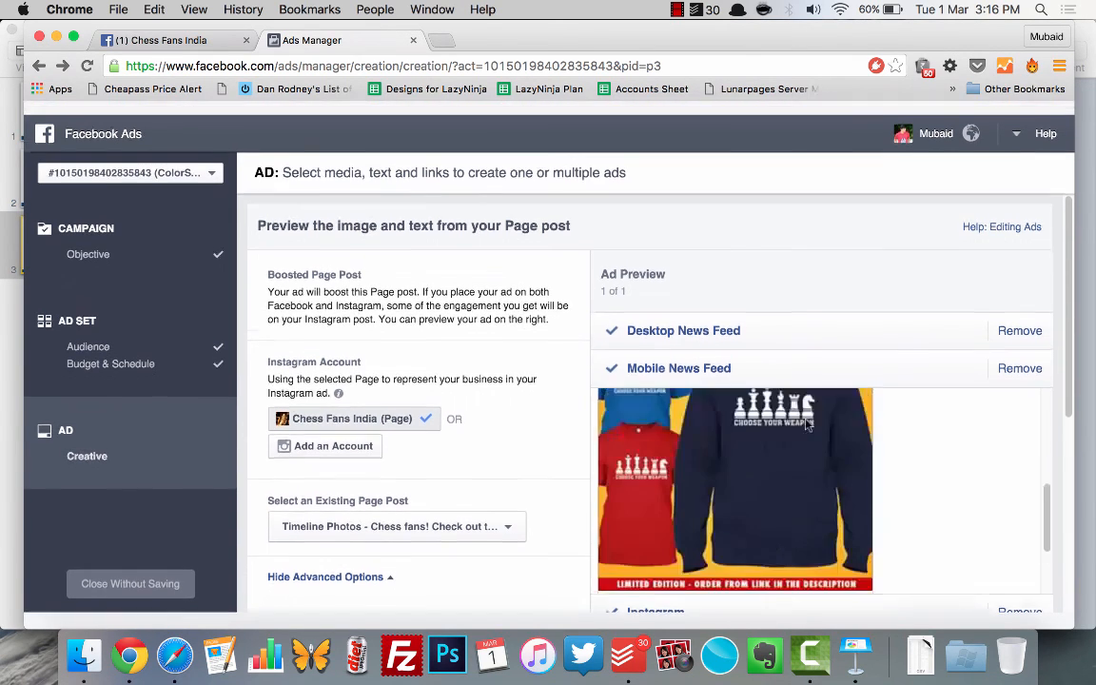
scroll(547, 447, down, 3)
click(653, 526)
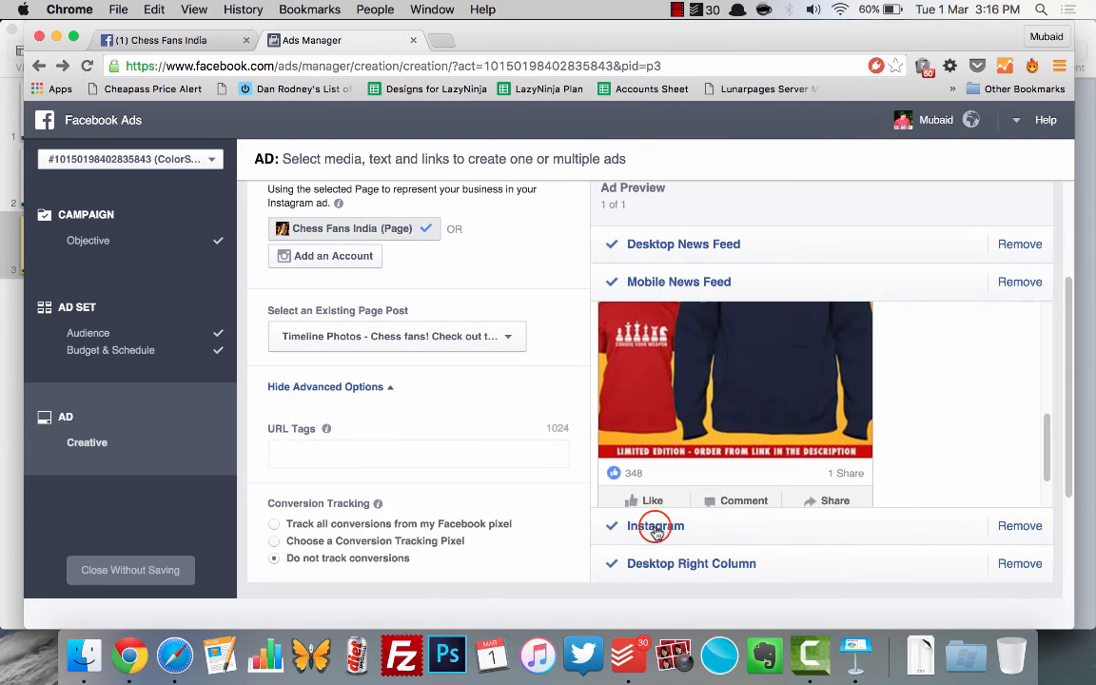
click(1020, 320)
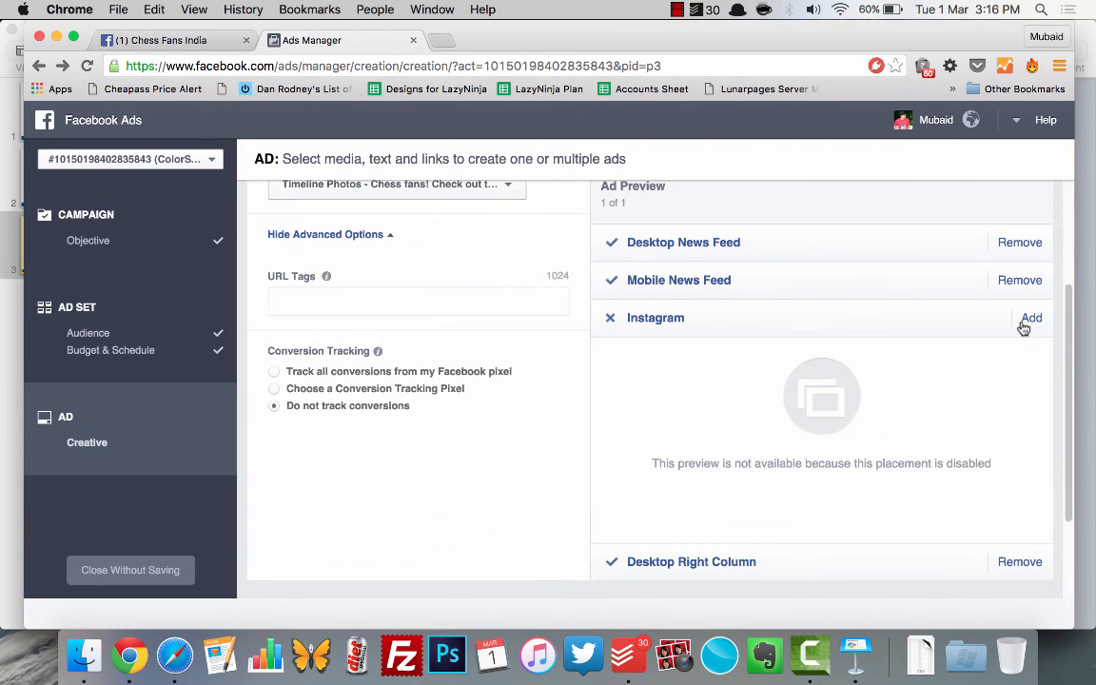
click(1023, 562)
click(833, 562)
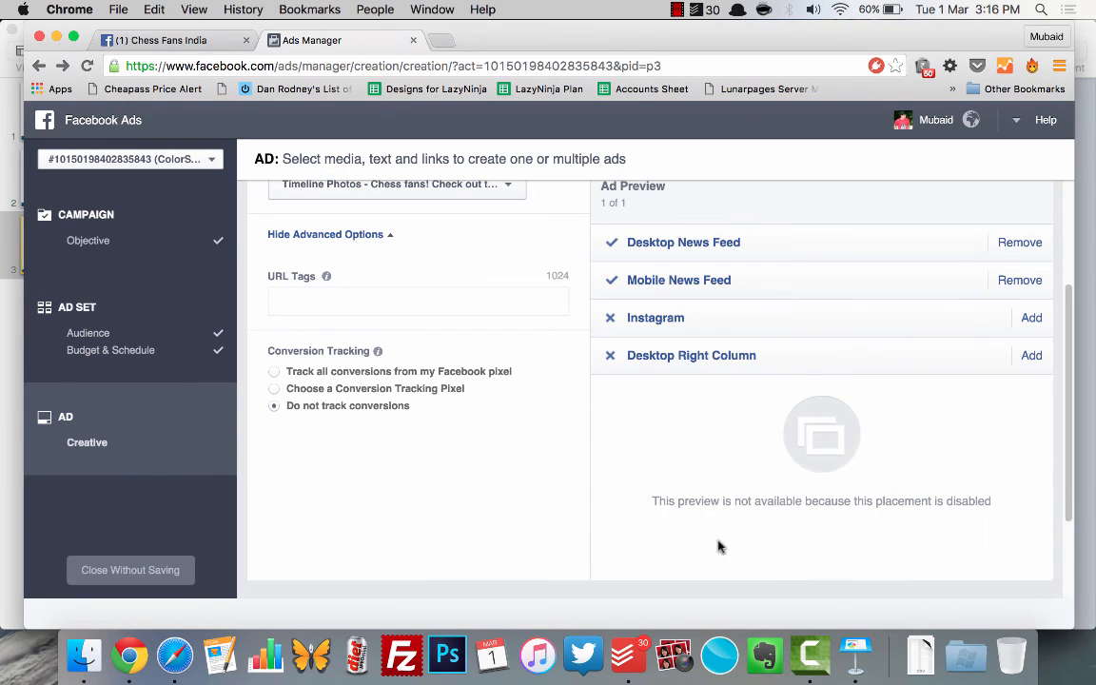
Step: Preview the ad in the two remaining placements, Desktop News Feed and Mobile News Feed
scroll(620, 513, up, 1)
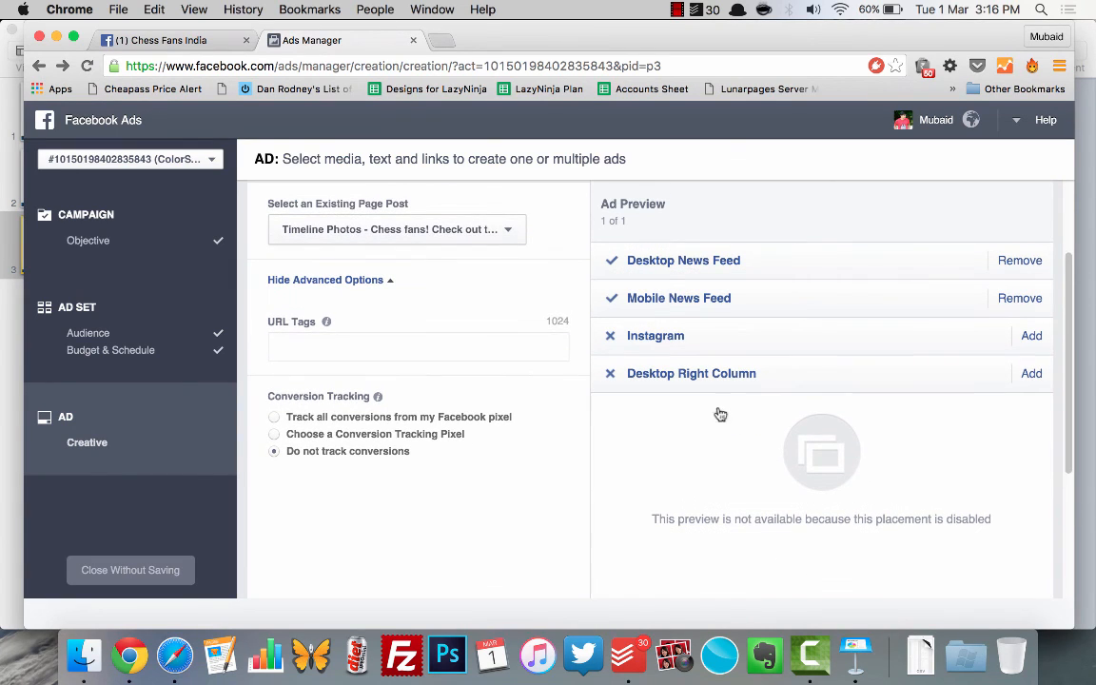
click(690, 265)
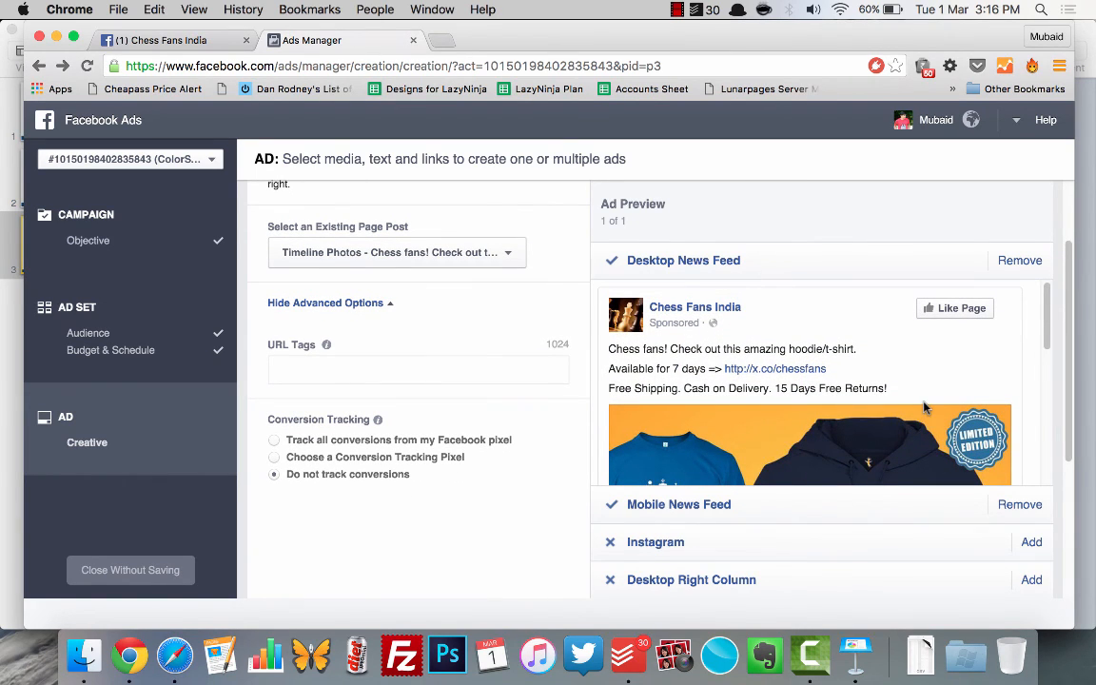
scroll(923, 407, down, 5)
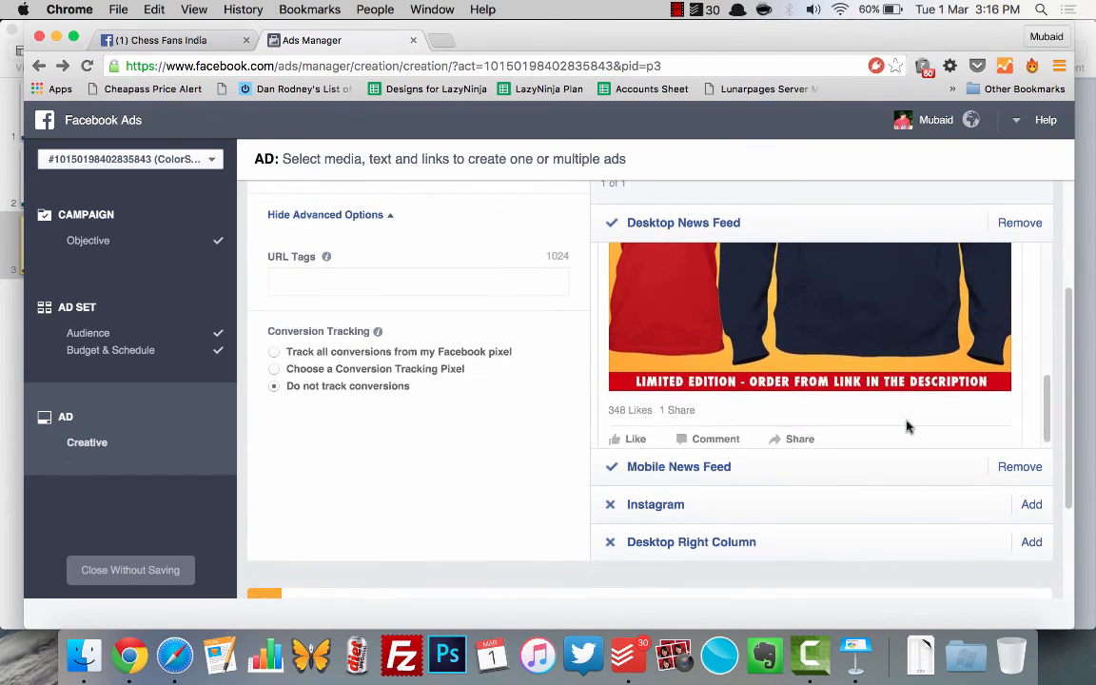
scroll(906, 427, up, 10)
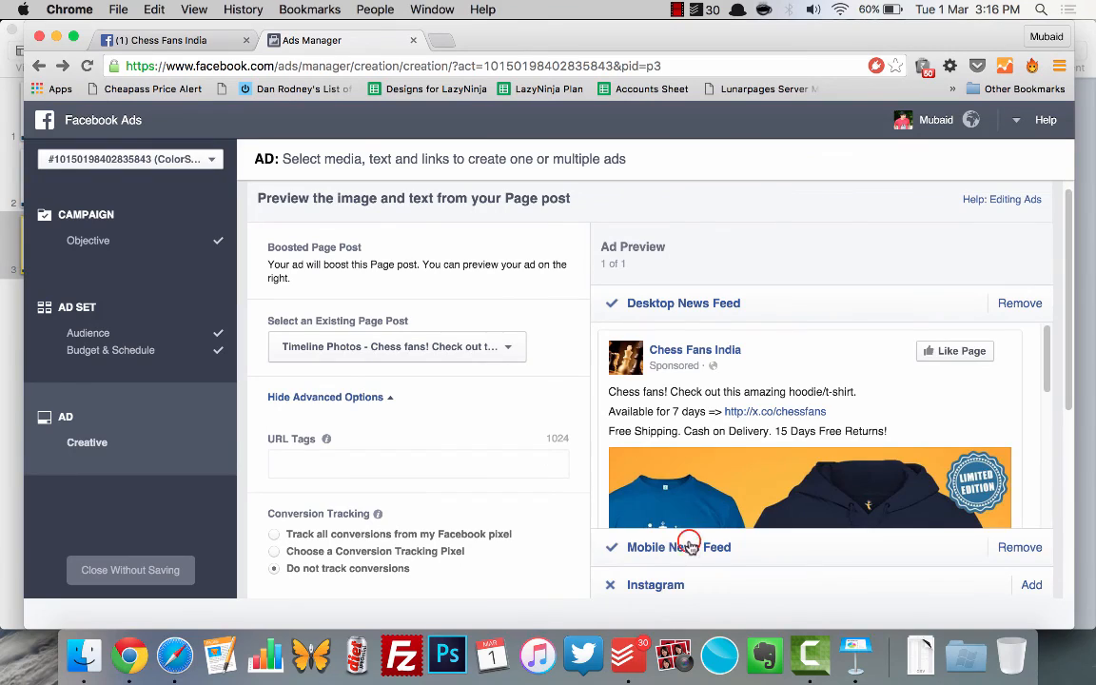
click(693, 548)
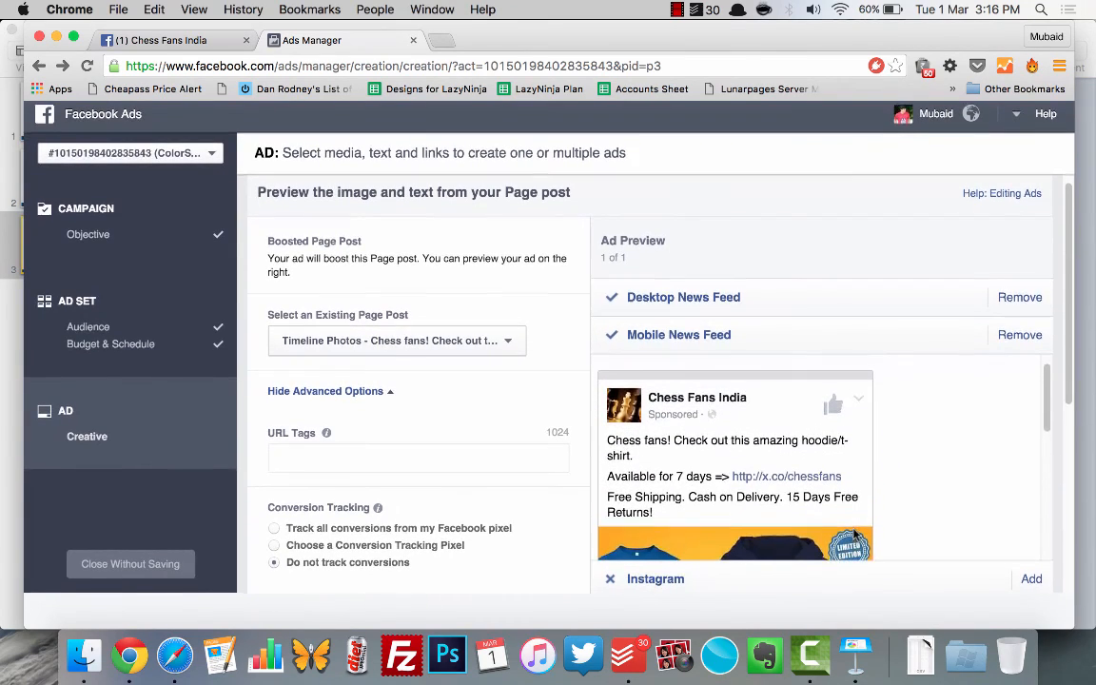
scroll(853, 536, down, 5)
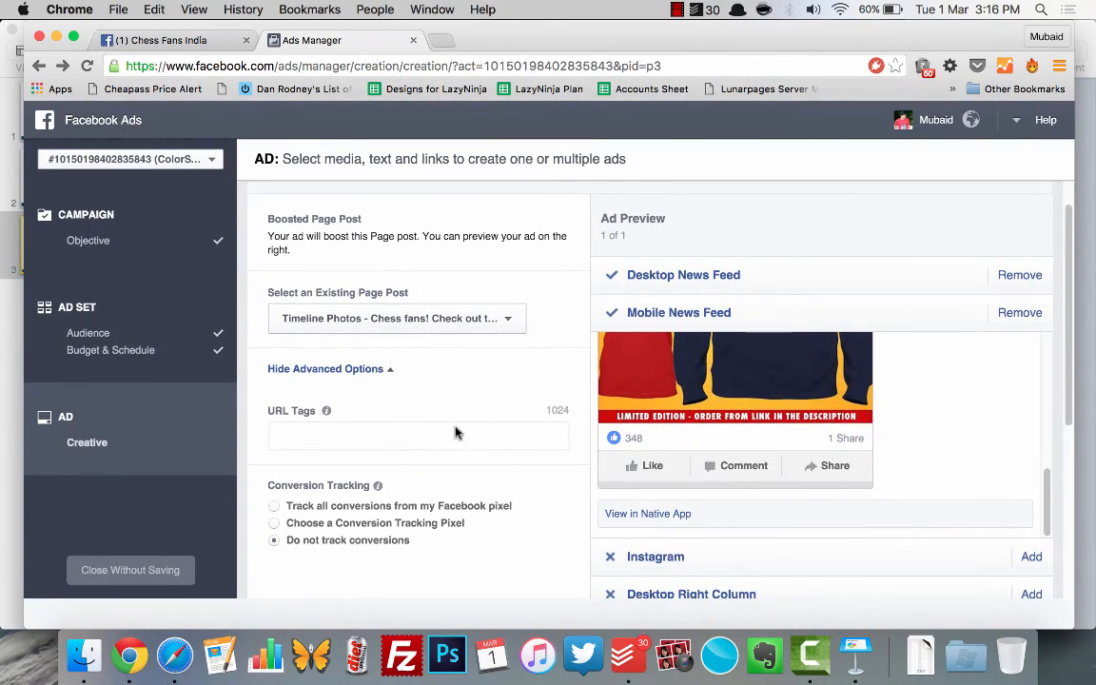
Step: Browse the existing Page posts available for the ad and keep the "Chess fans! Check out this amazing hoodie/t-shirt" post selected
scroll(419, 352, down, 2)
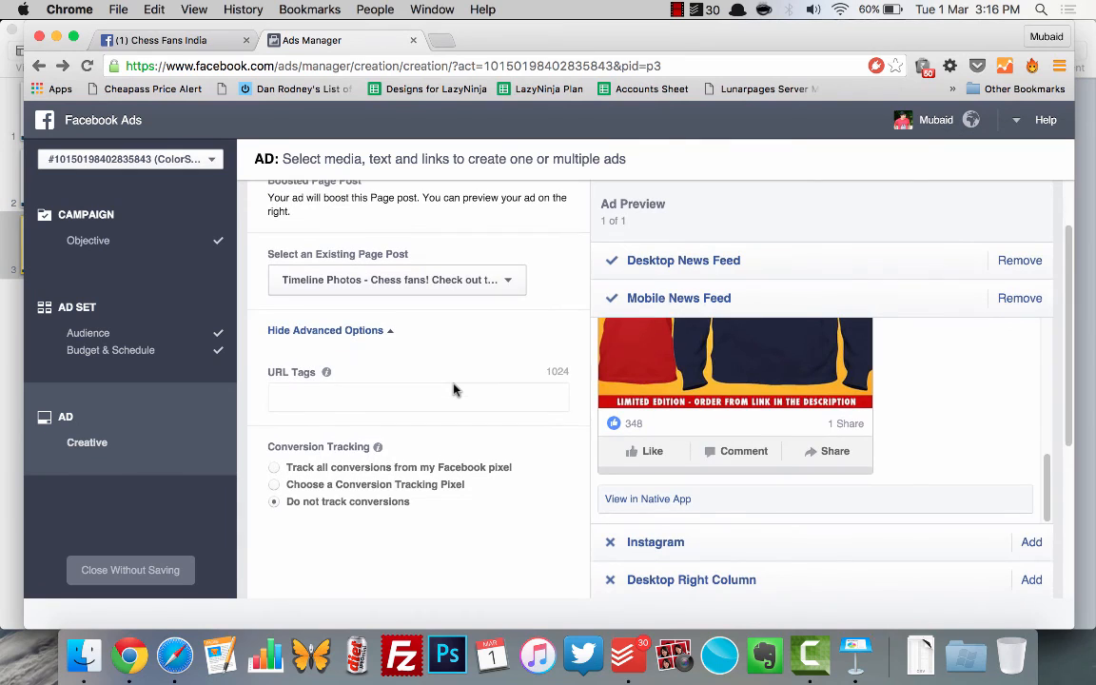
click(409, 287)
click(408, 287)
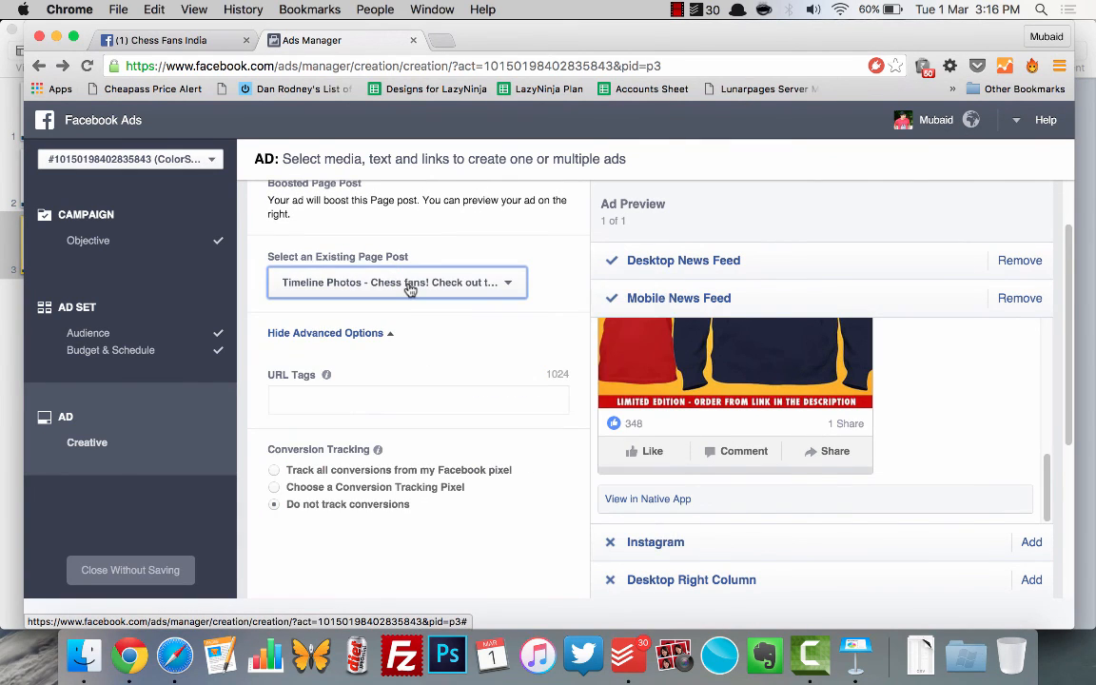
scroll(456, 335, down, 2)
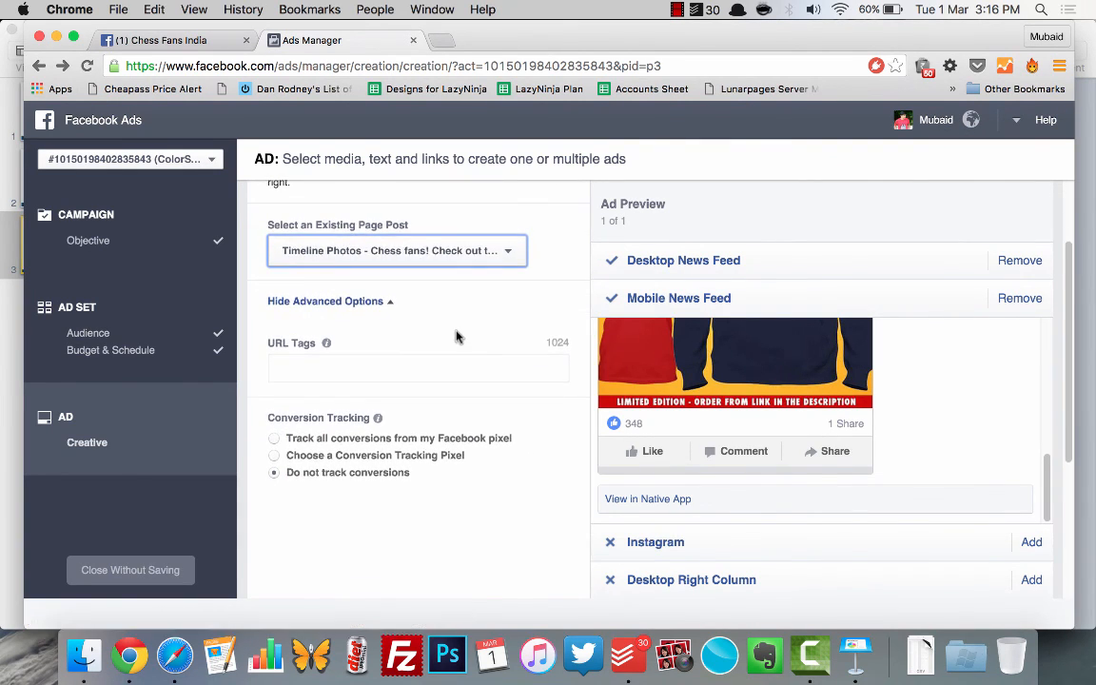
click(444, 253)
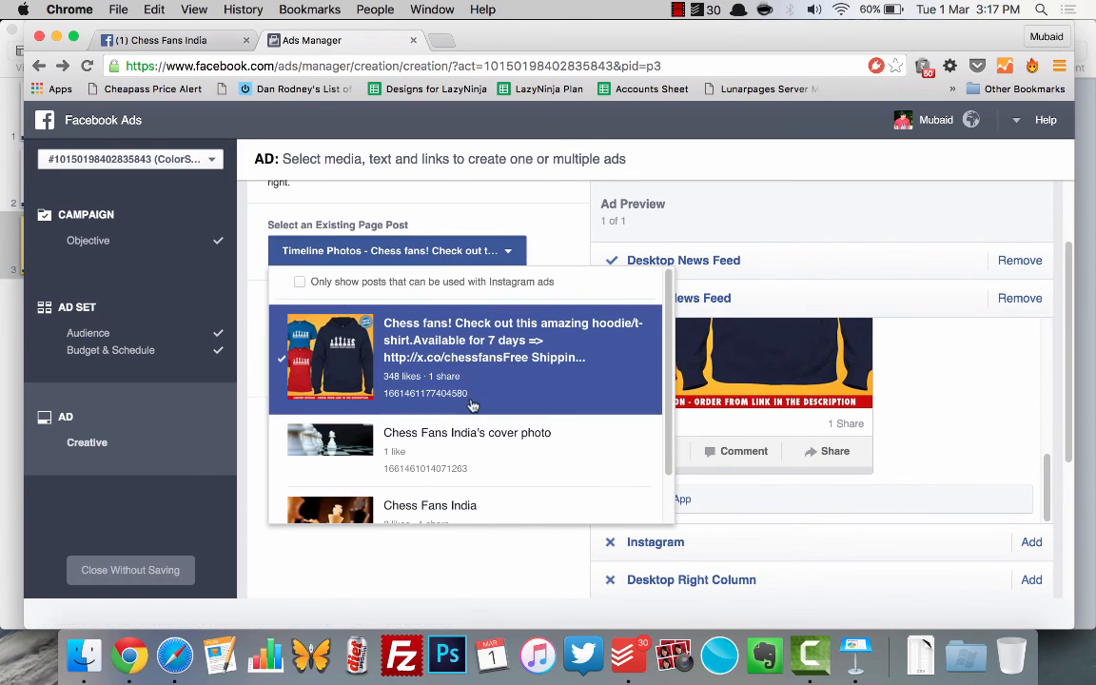
scroll(472, 405, down, 3)
scroll(472, 405, up, 3)
scroll(476, 494, down, 2)
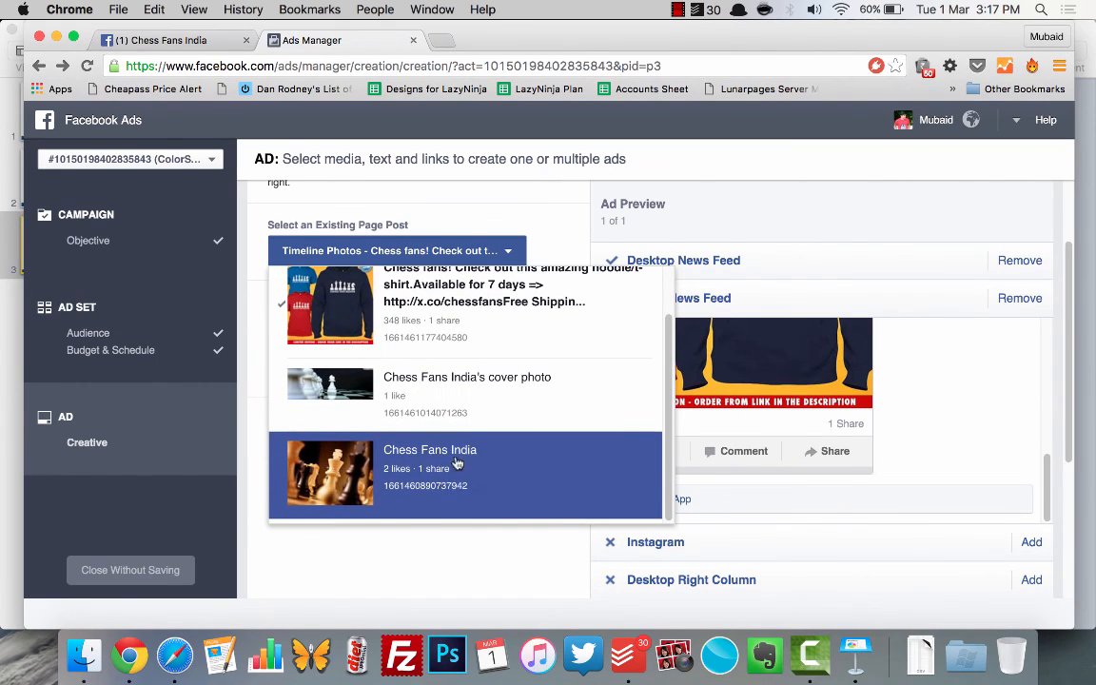
scroll(442, 298, up, 2)
click(447, 302)
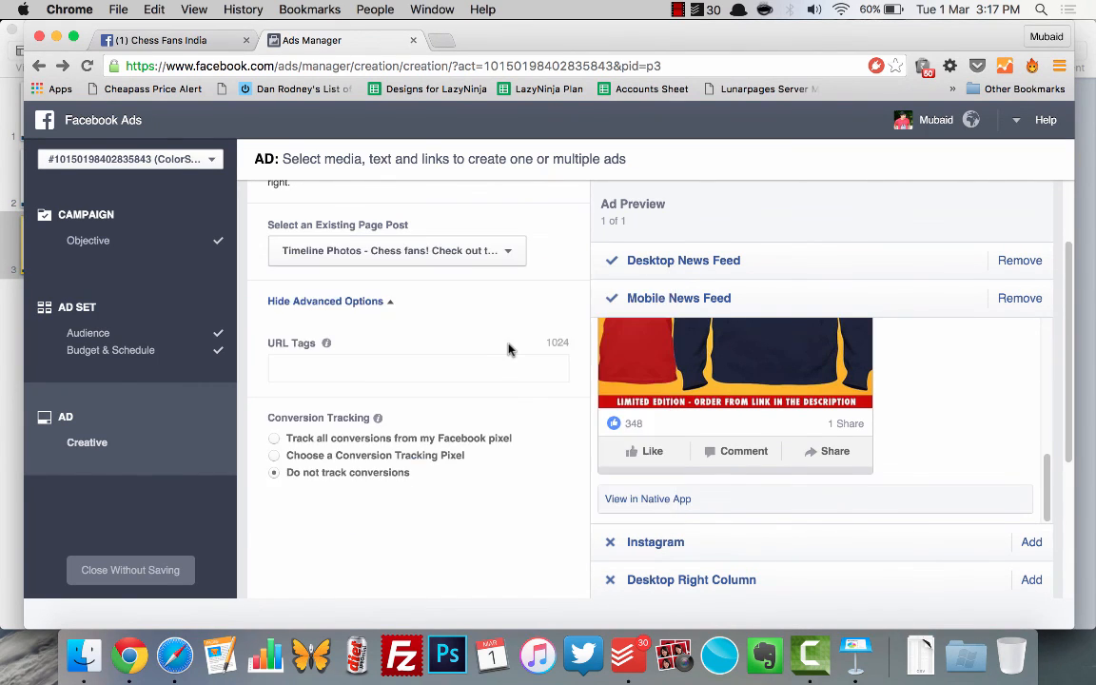
Step: Set conversion tracking to use a conversion tracking pixel and choose "Checkouts - Entourage"
scroll(497, 500, down, 4)
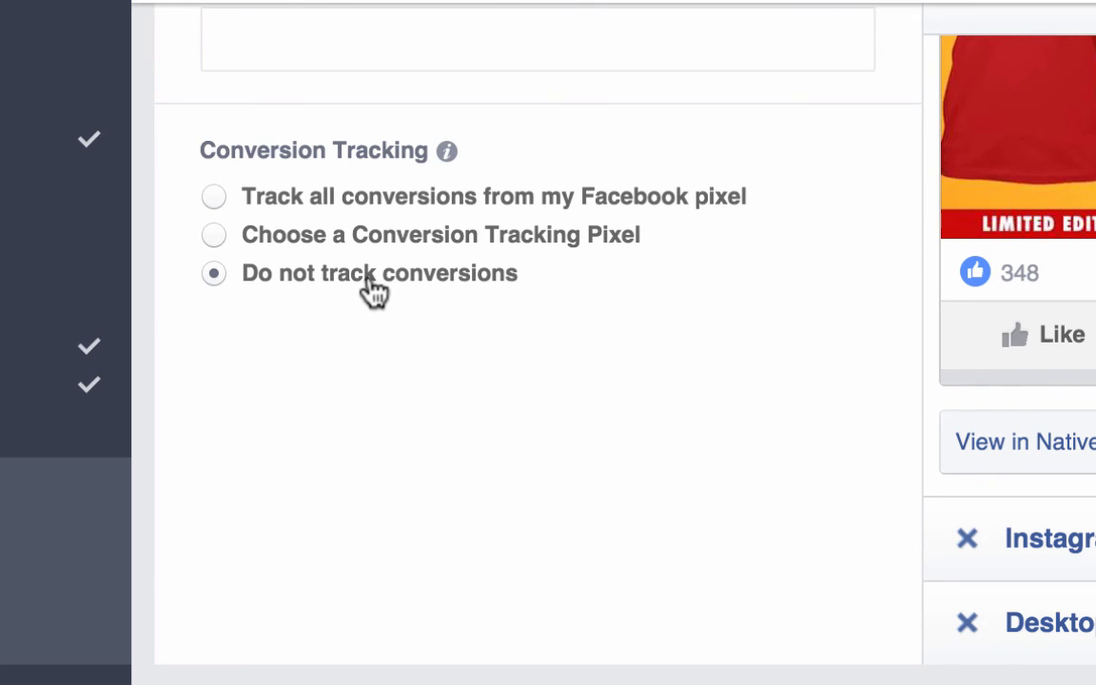
scroll(453, 408, down, 3)
scroll(454, 408, up, 1)
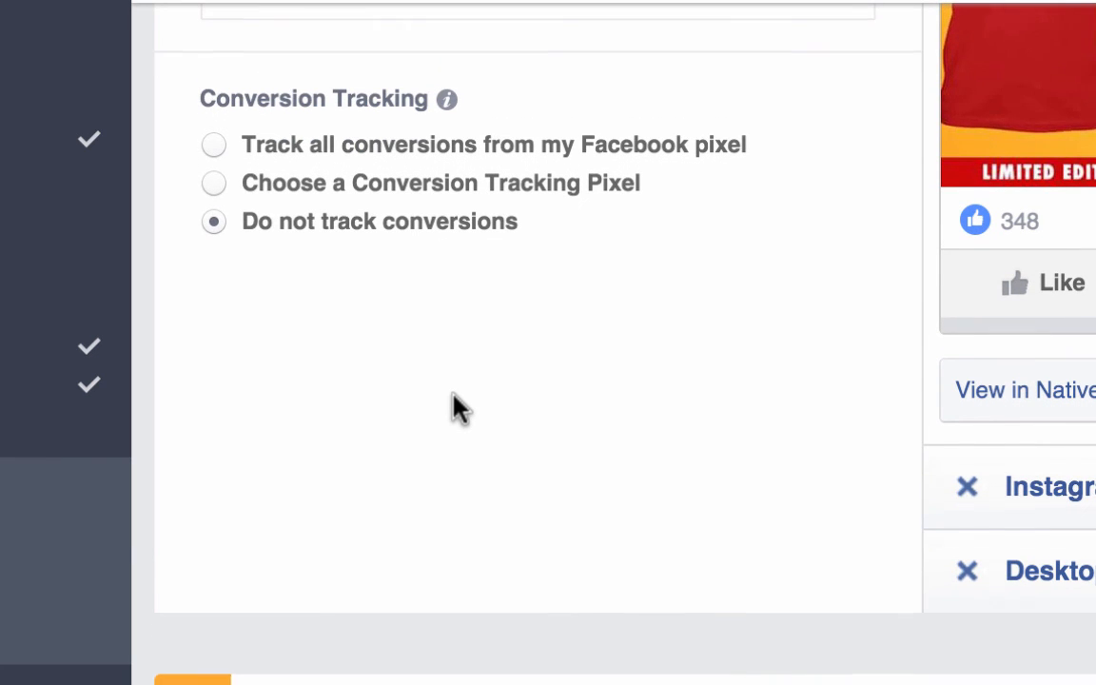
scroll(455, 405, down, 1)
scroll(455, 404, up, 1)
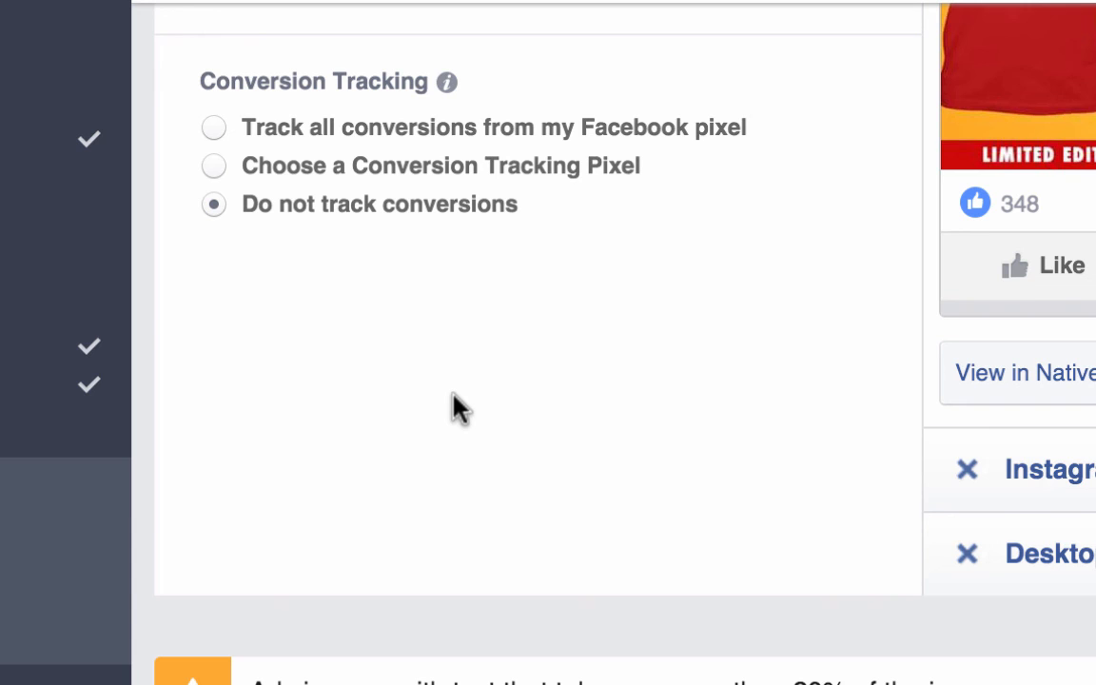
scroll(455, 407, up, 3)
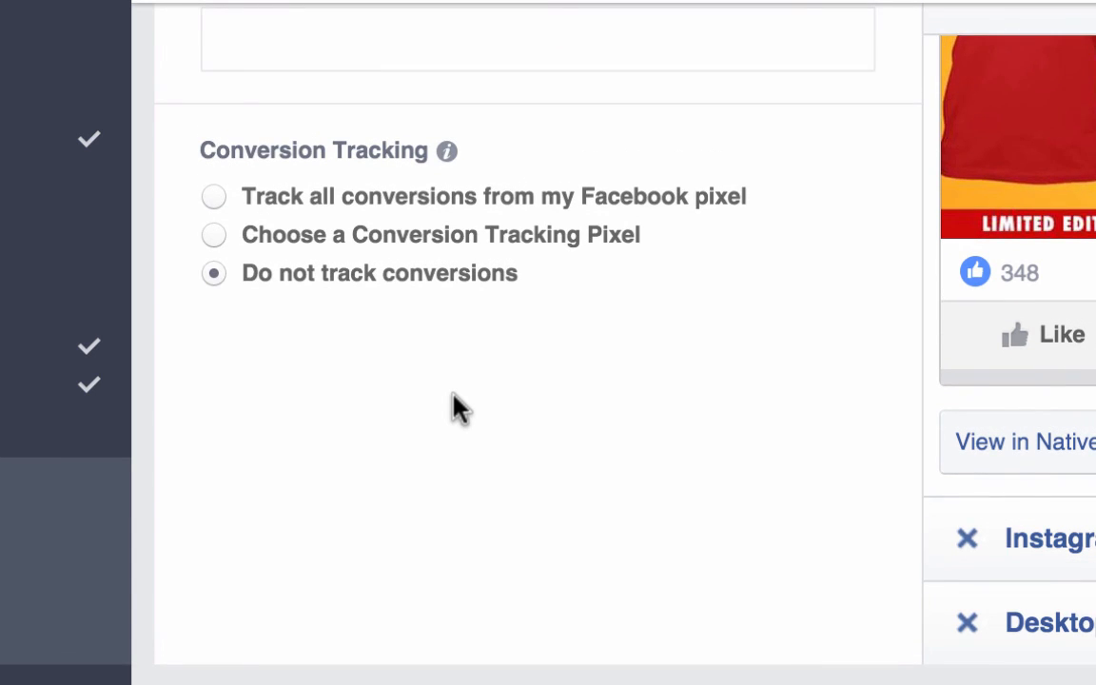
click(409, 249)
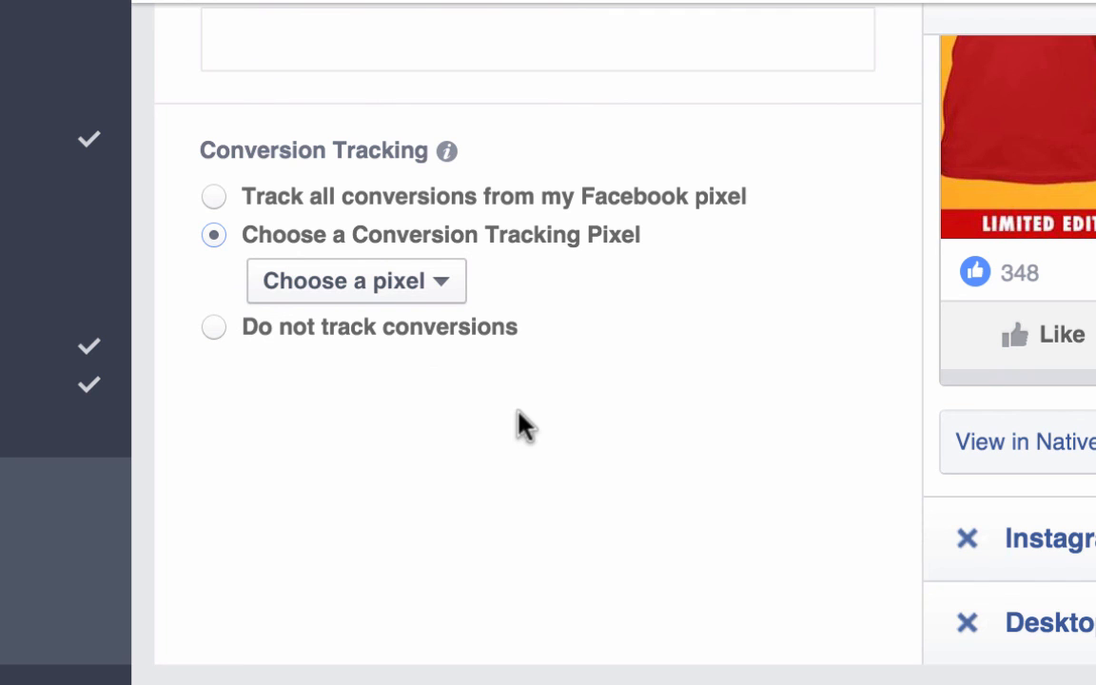
click(430, 288)
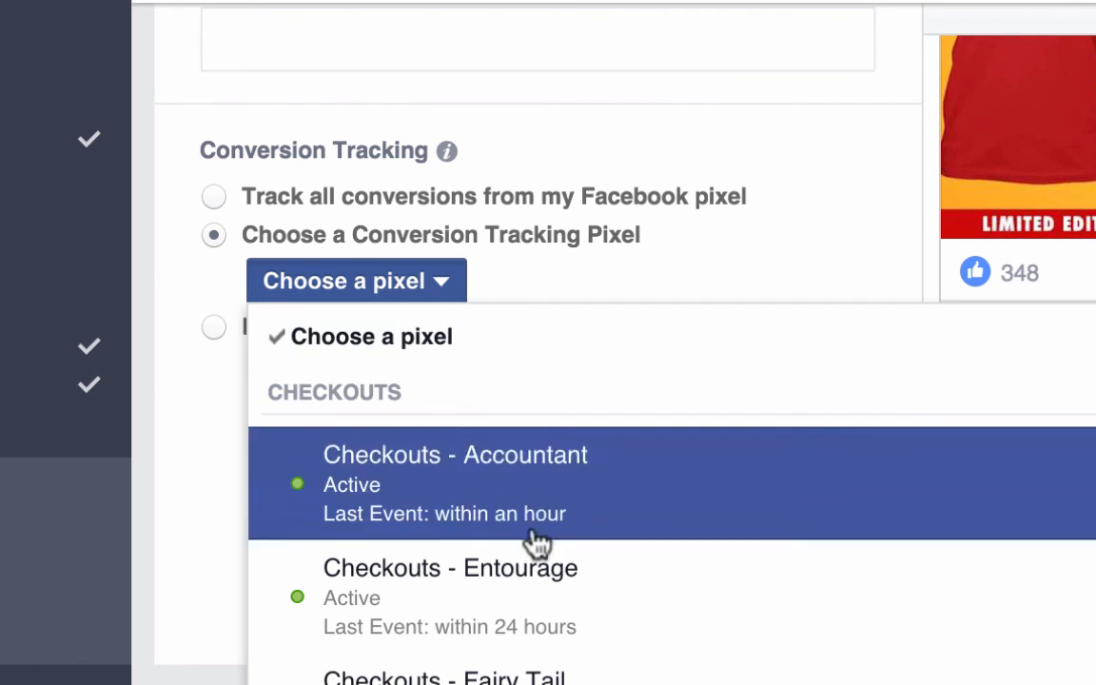
scroll(555, 636, down, 5)
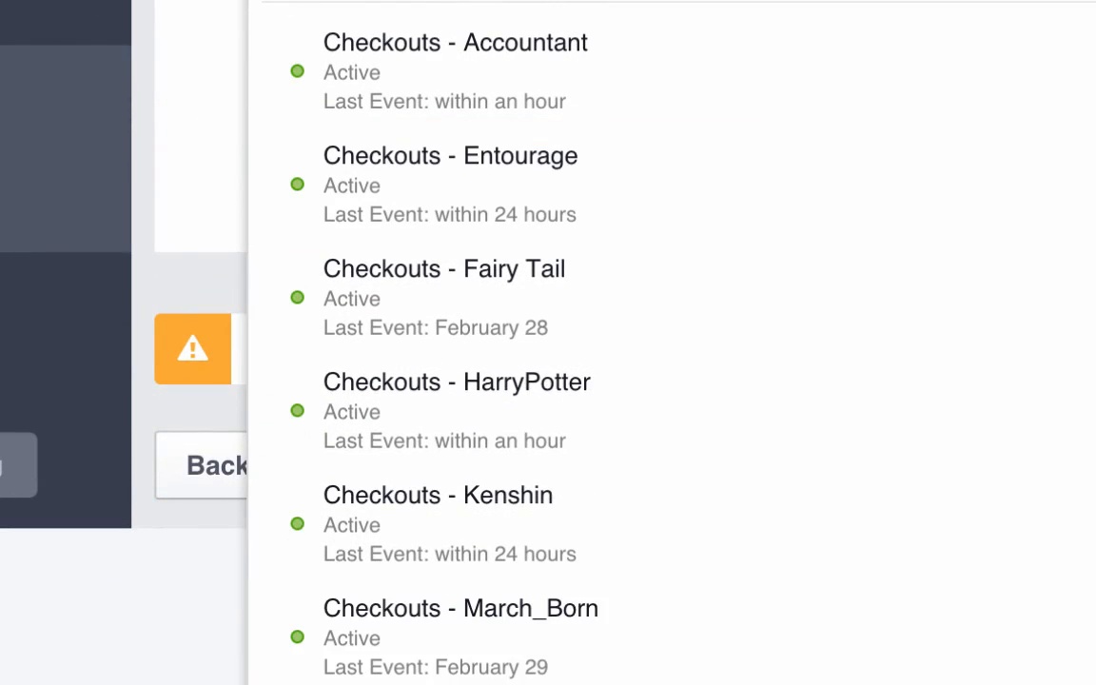
scroll(609, 476, up, 4)
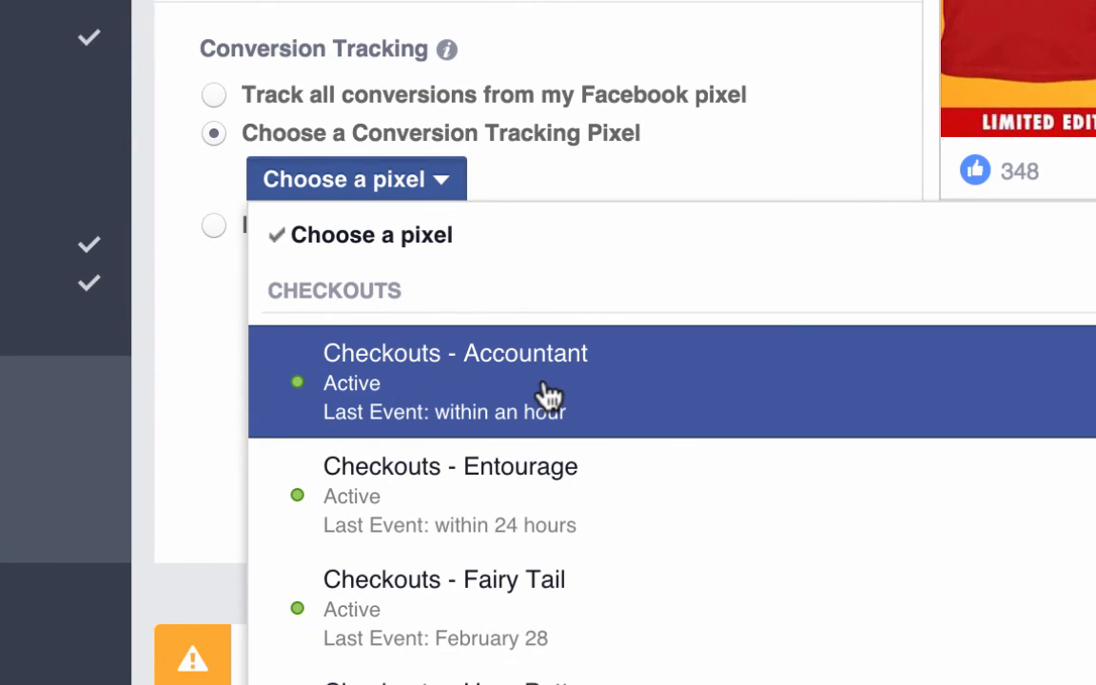
click(548, 494)
click(553, 495)
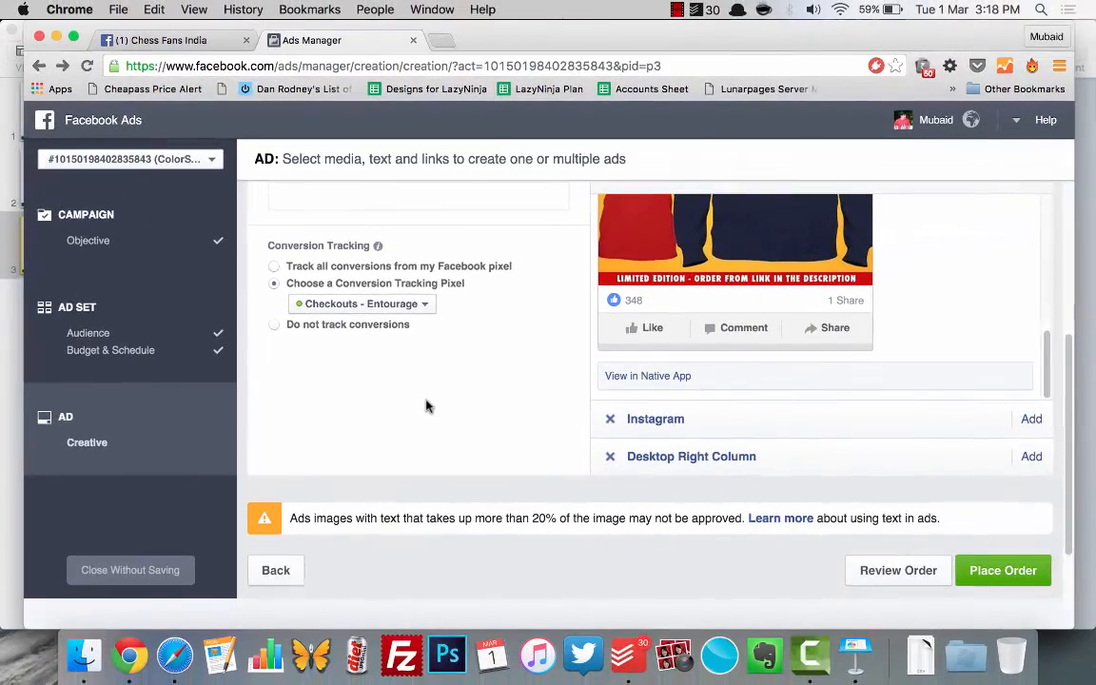
Step: Check the finished ad settings and place the order for the campaign
scroll(460, 465, up, 5)
scroll(454, 471, up, 1)
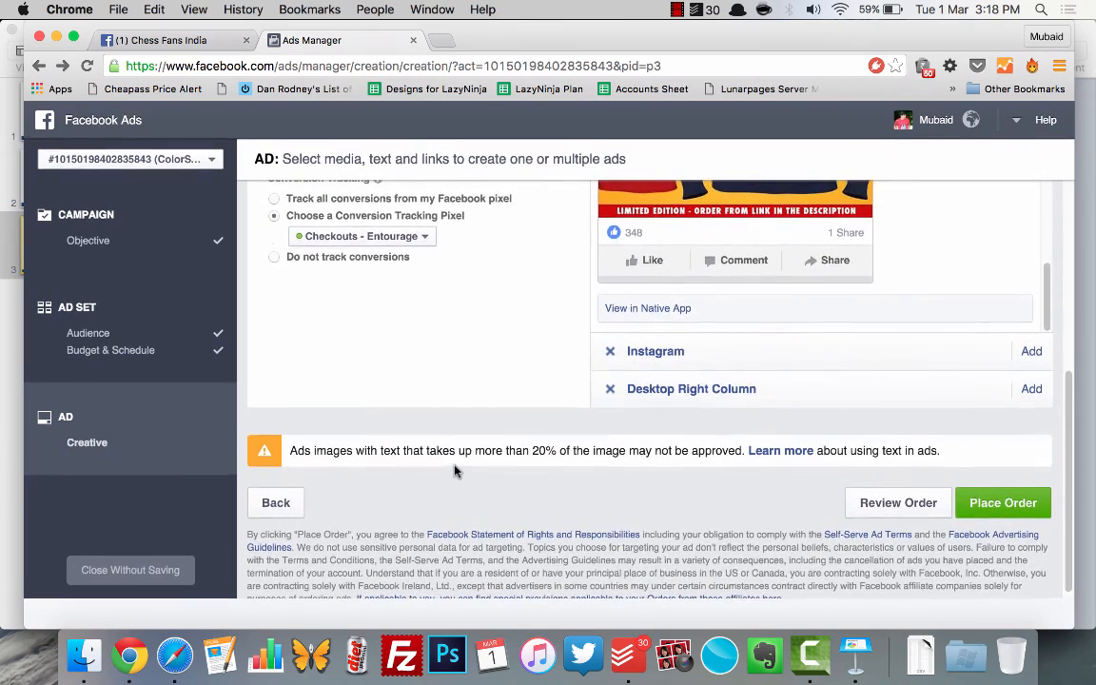
click(1013, 504)
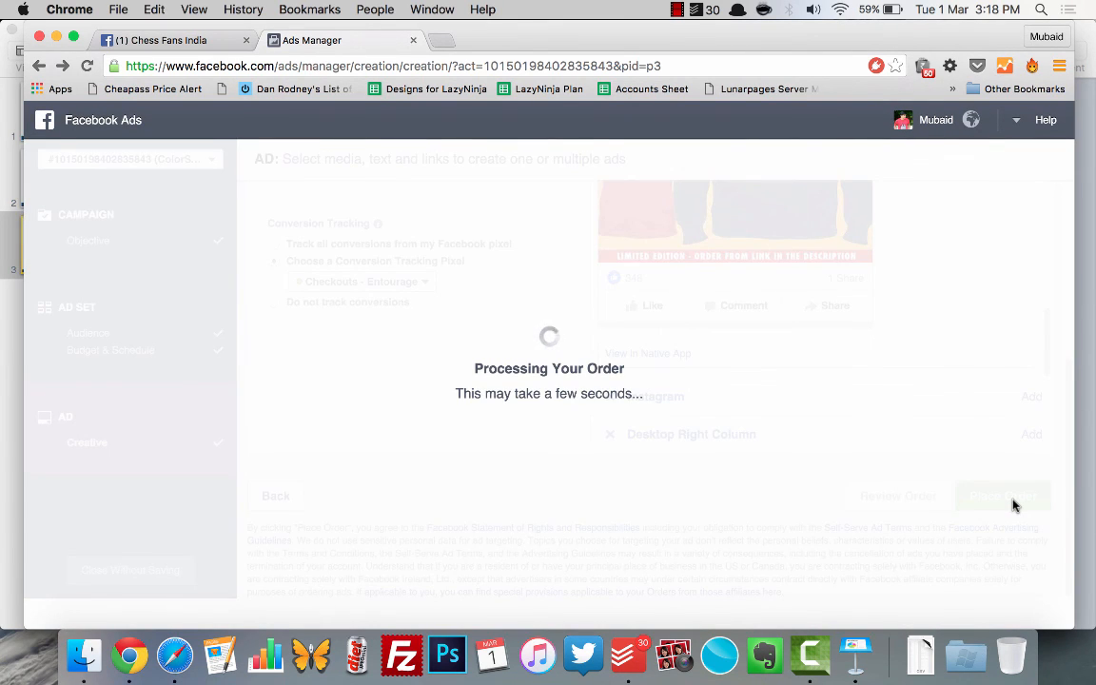